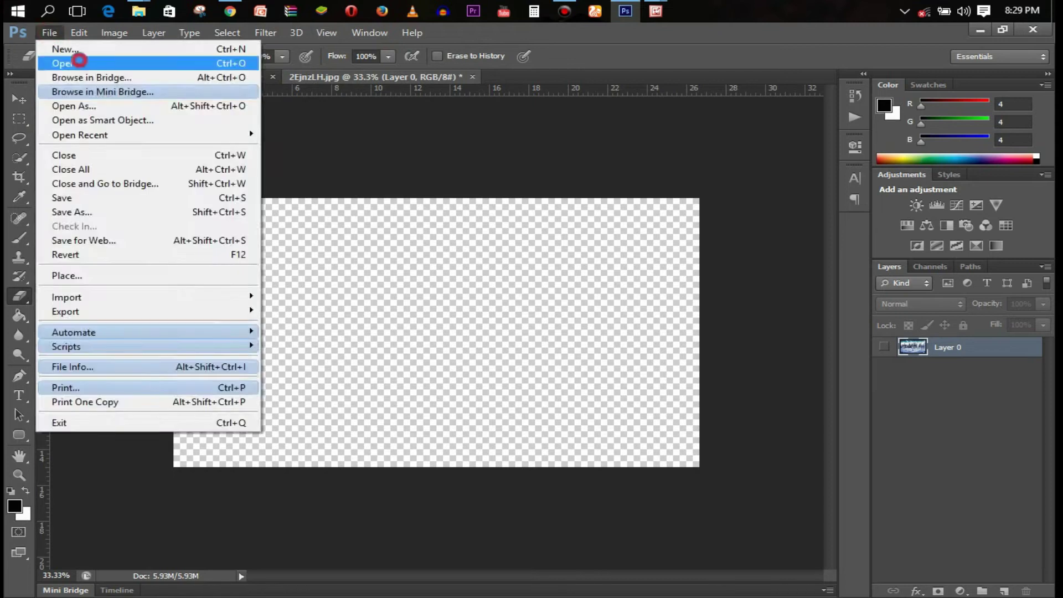
# Step: Open the woman's sunset photo from the Design Template folder
pyautogui.click(410, 158)
pyautogui.click(397, 268)
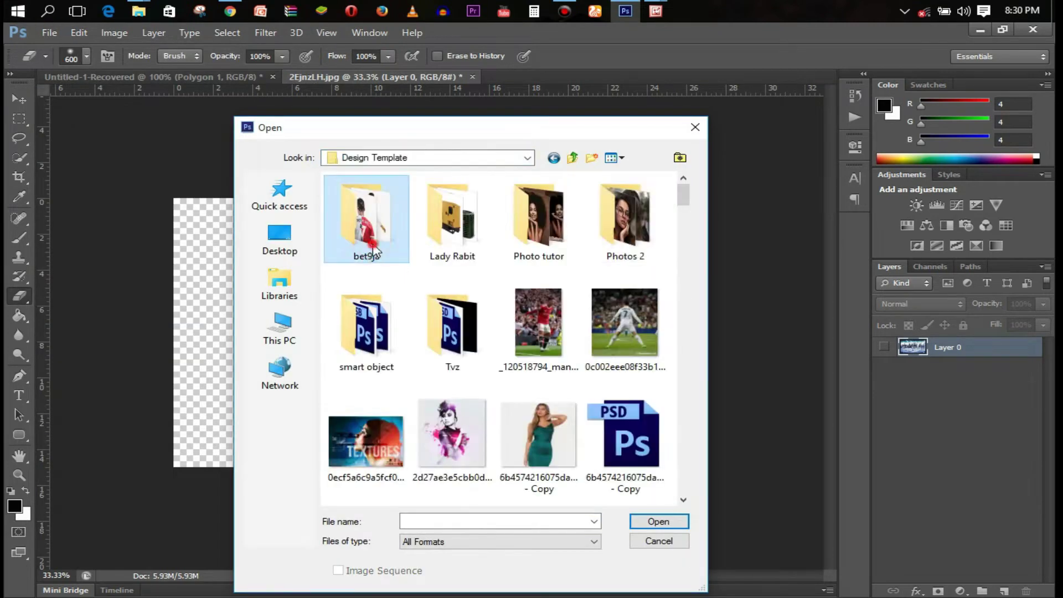
pyautogui.doubleClick(368, 215)
pyautogui.press('BackSpace')
pyautogui.doubleClick(437, 215)
pyautogui.doubleClick(648, 340)
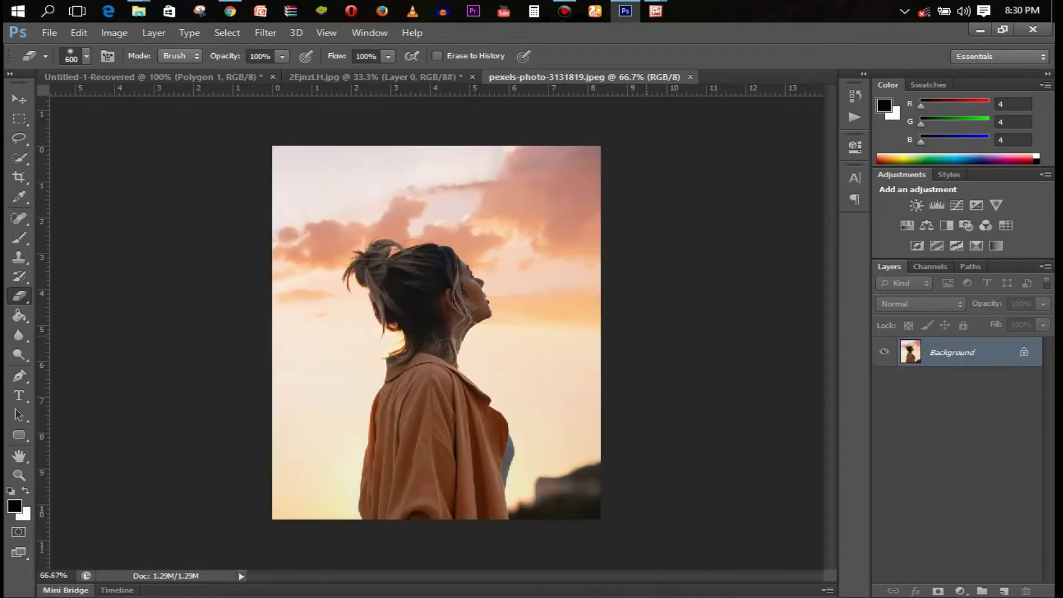
# Step: Place the stormy road photo and stretch it taller toward the top
pyautogui.press('v')
pyautogui.click(50, 32)
pyautogui.click(126, 274)
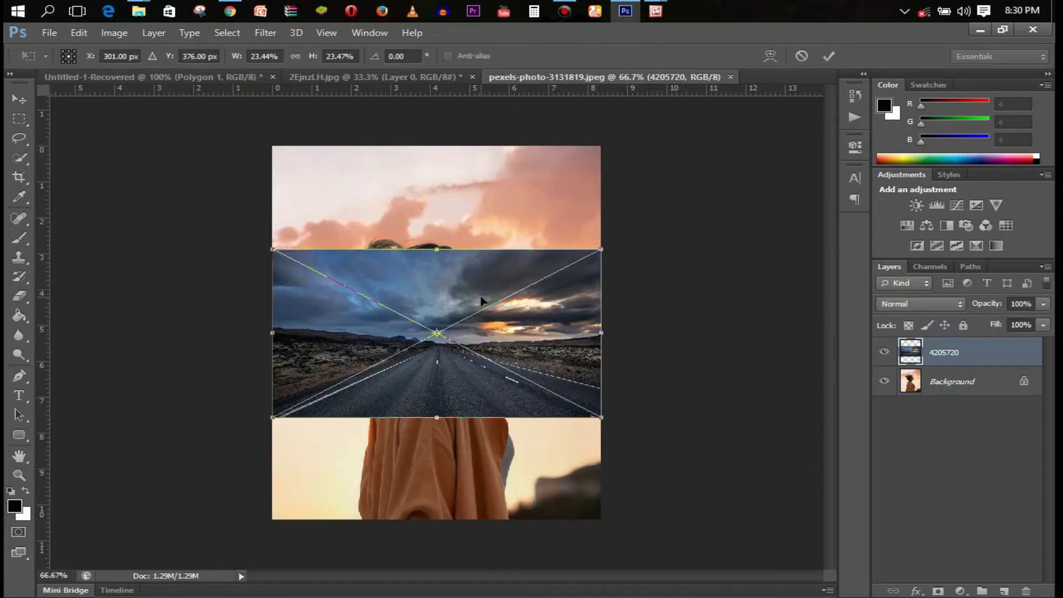
pyautogui.moveTo(437, 249); pyautogui.dragTo(436, 146)
pyautogui.press('Return')
# Step: Mask the road layer with black brush strokes so the stormy sky blends above the woman
pyautogui.press('b')
pyautogui.click(938, 591)
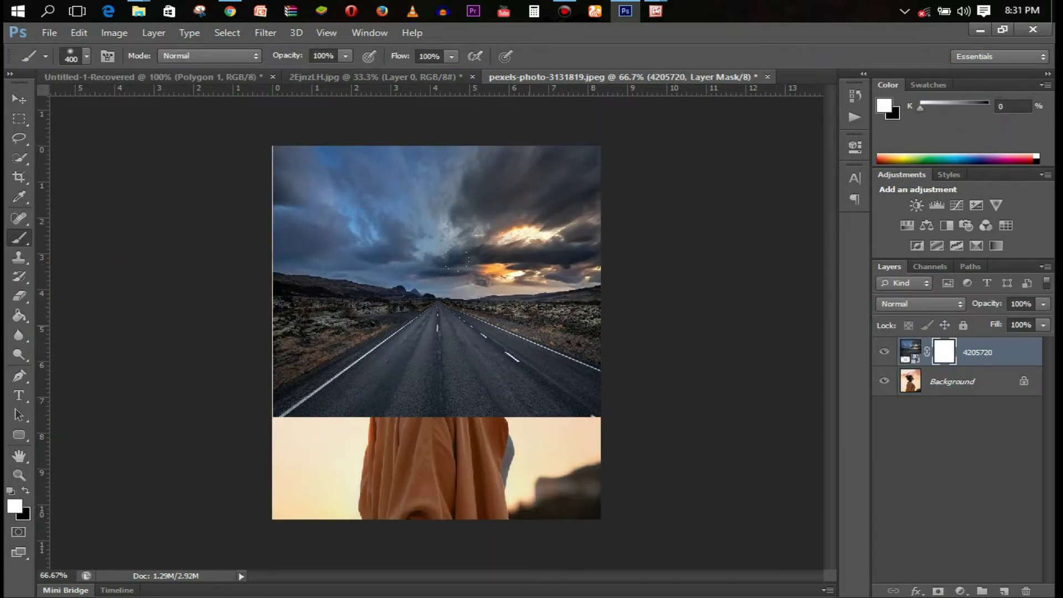
pyautogui.moveTo(553, 355); pyautogui.dragTo(344, 332)
pyautogui.moveTo(410, 310); pyautogui.dragTo(288, 343)
pyautogui.moveTo(498, 387); pyautogui.dragTo(587, 288)
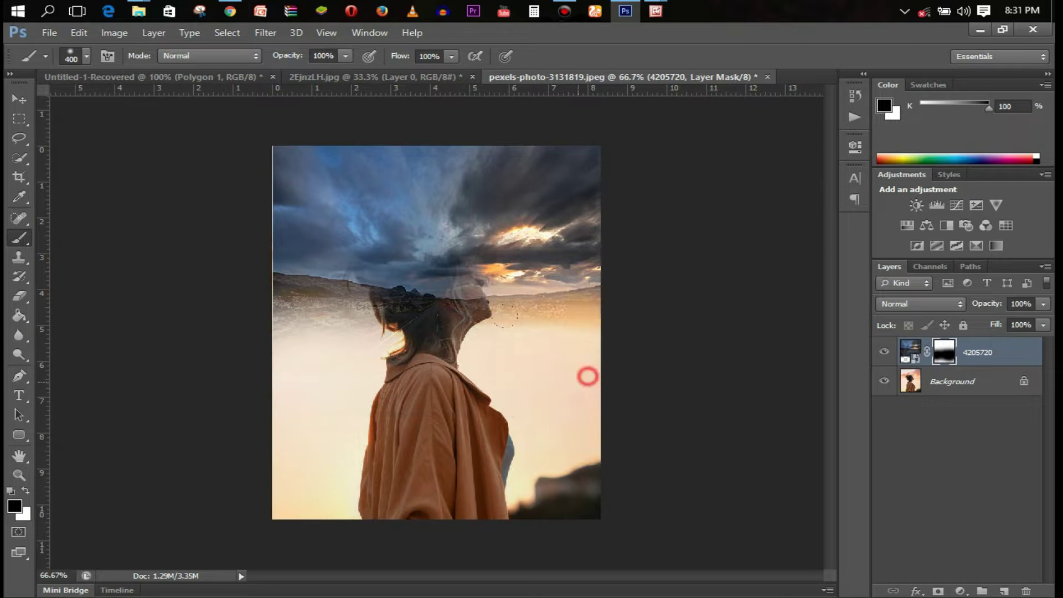
pyautogui.moveTo(310, 298); pyautogui.dragTo(647, 370)
pyautogui.hotkey('ctrl', 't')
pyautogui.press('Return')
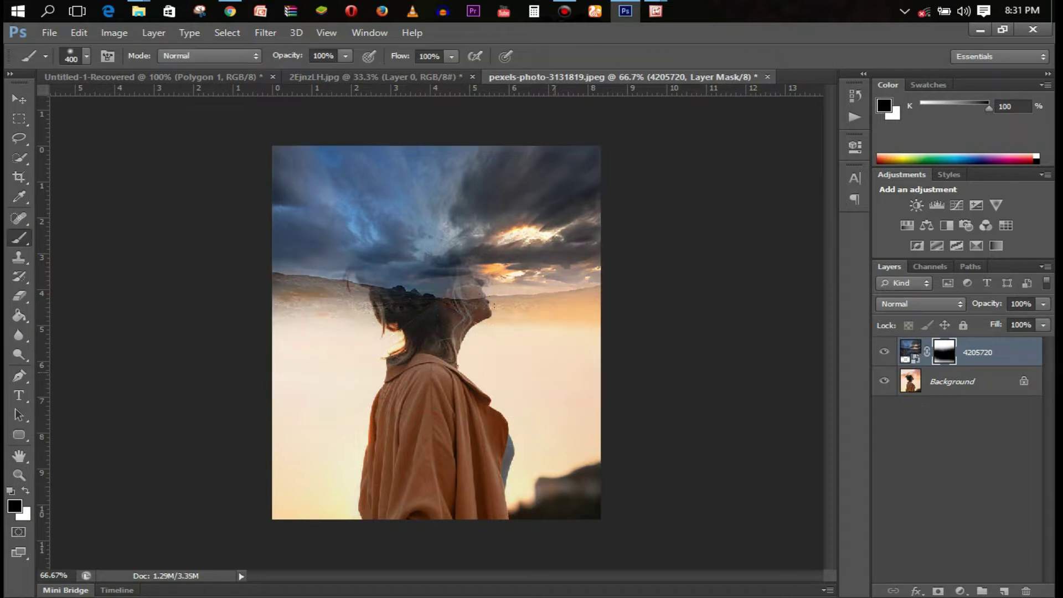
pyautogui.click(987, 388)
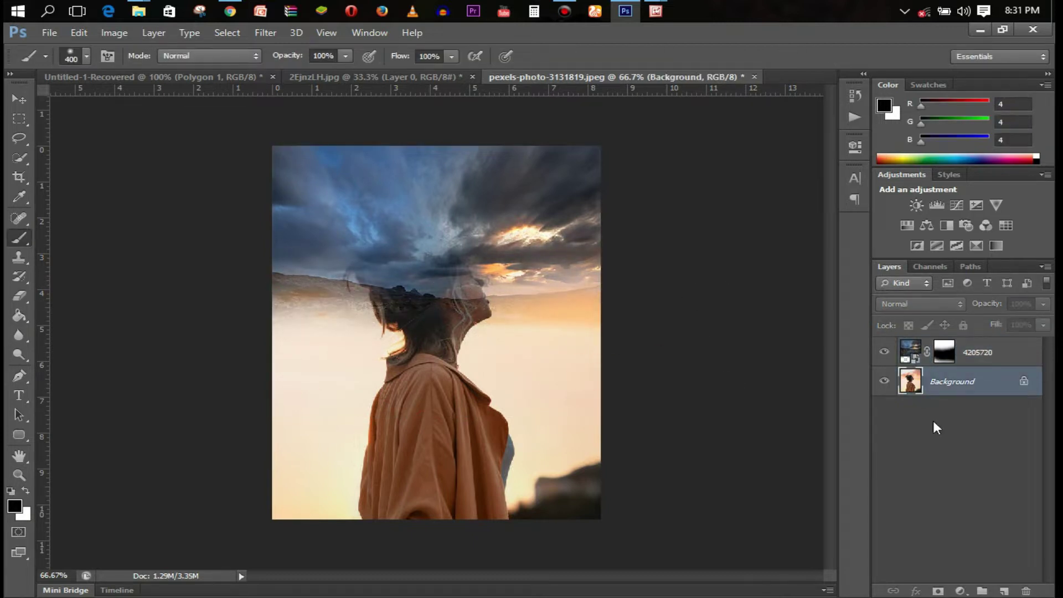
# Step: Hide the sky layer and start a pen path up the coat edge to the hair
pyautogui.click(884, 352)
pyautogui.press('p')
pyautogui.scroll(1, 363, 518)
pyautogui.click(363, 522)
pyautogui.click(363, 458)
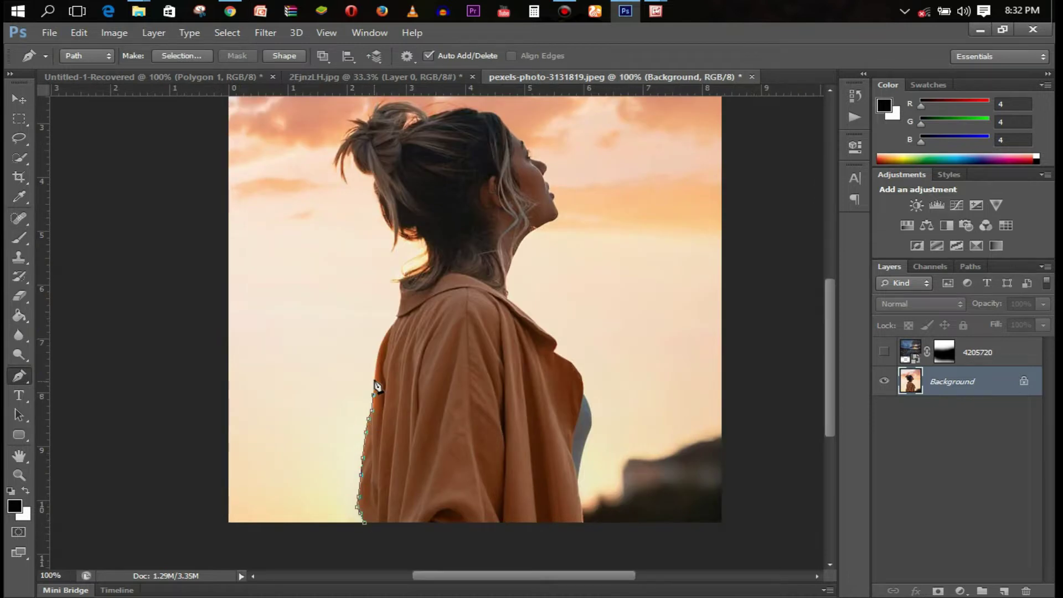
pyautogui.click(403, 284)
pyautogui.scroll(1, 402, 284)
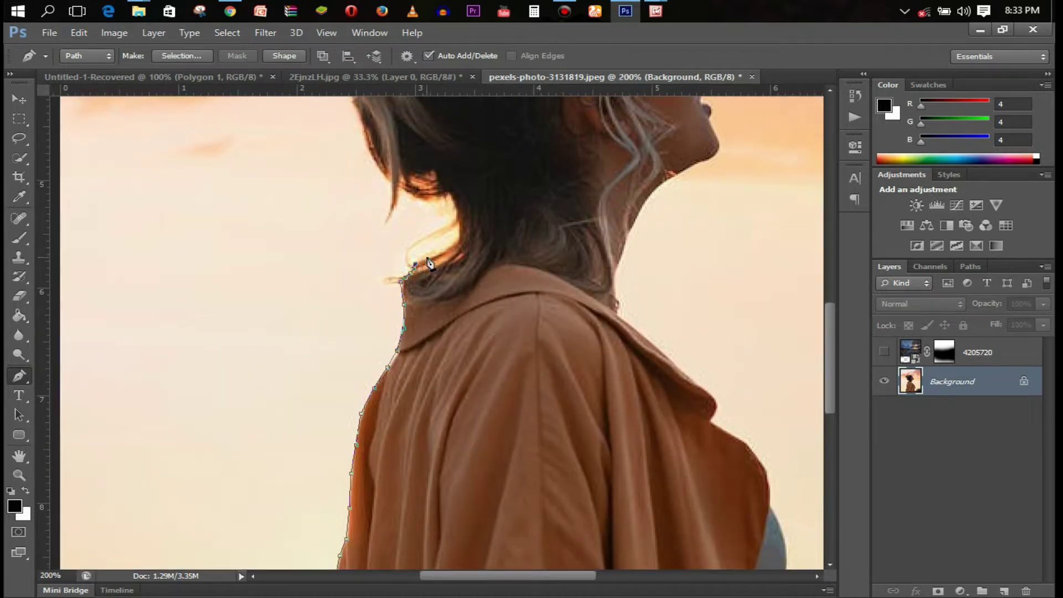
pyautogui.scroll(1, 395, 214)
pyautogui.click(389, 224)
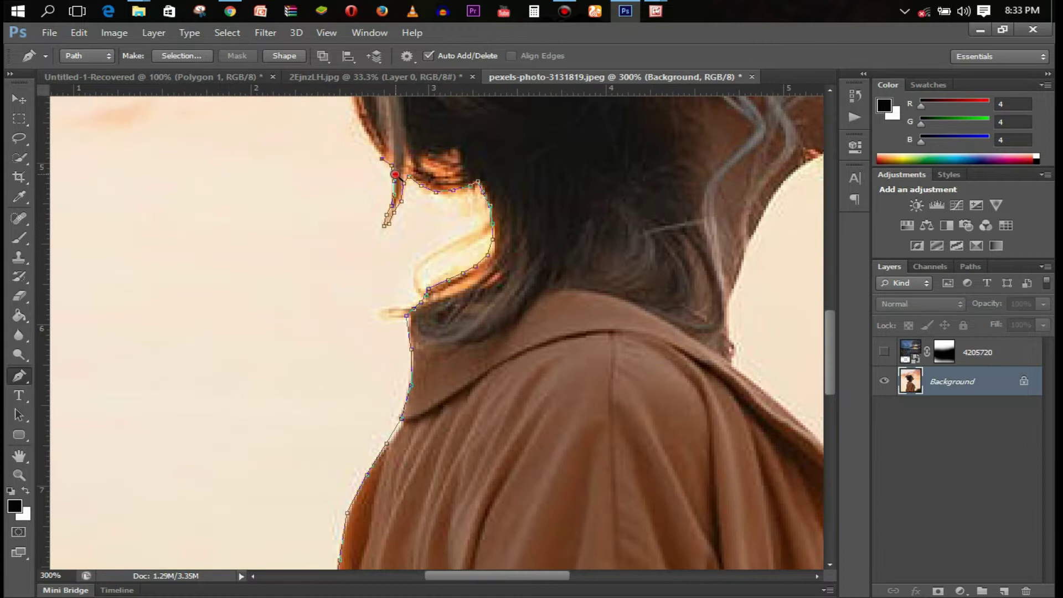
# Step: Continue the path down the left hair strand, over the bun and to the forehead
pyautogui.scroll(-1, 396, 175)
pyautogui.click(367, 359)
pyautogui.click(290, 280)
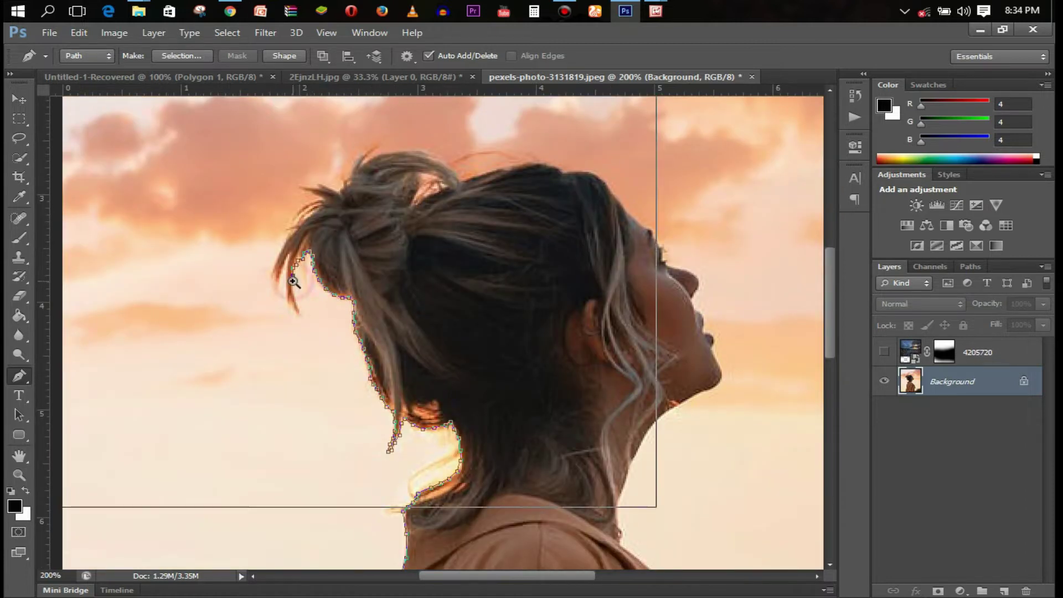
pyautogui.scroll(1, 290, 280)
pyautogui.click(295, 320)
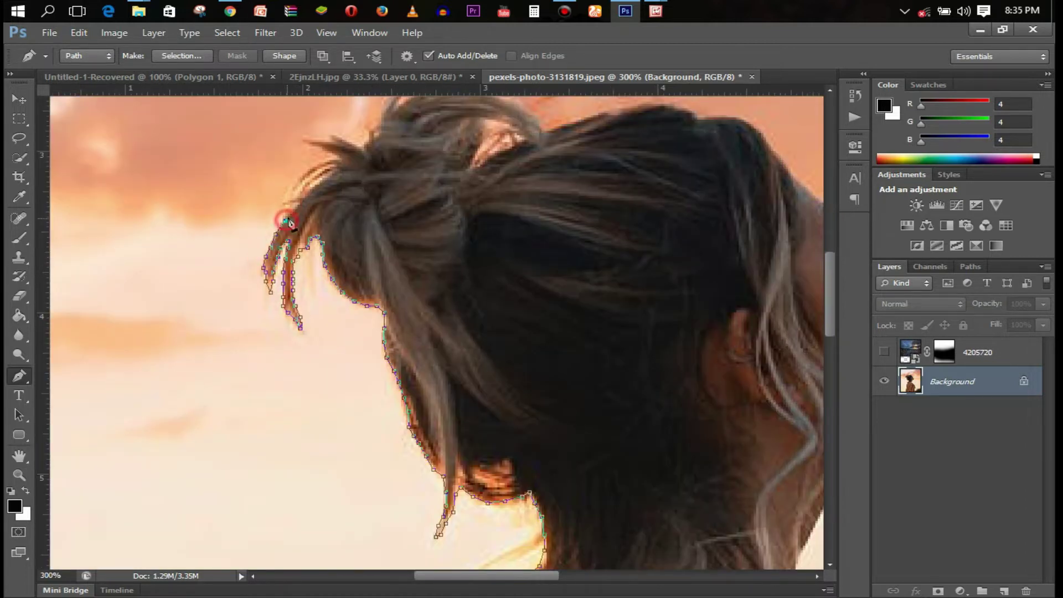
pyautogui.scroll(3, 365, 177)
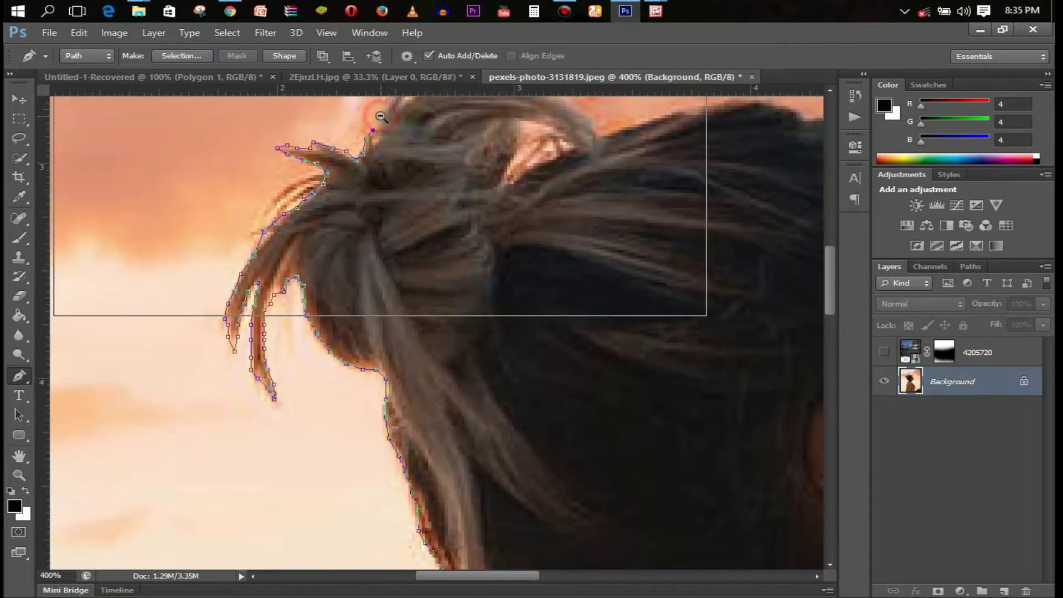
pyautogui.click(390, 246)
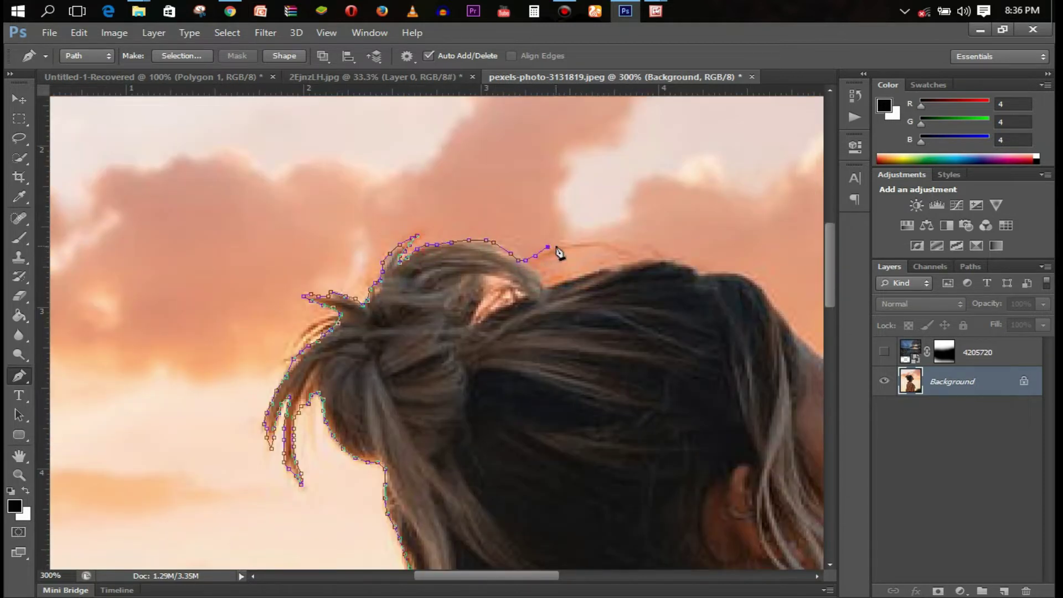
pyautogui.hscroll(5, 724, 278)
pyautogui.click(516, 308)
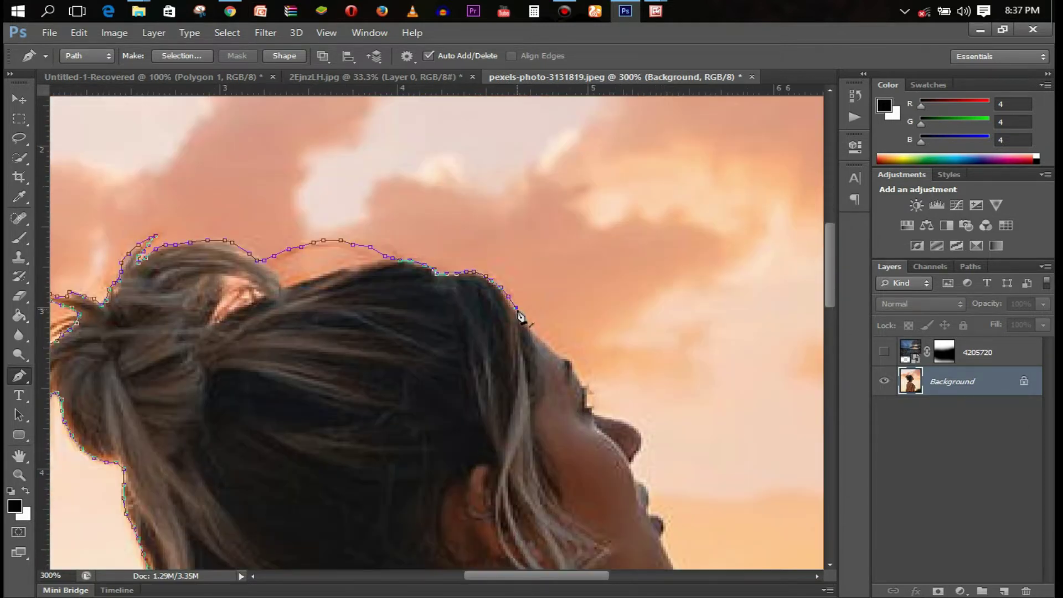
pyautogui.click(565, 359)
# Step: Trace the path down the face and jaw onto the shoulder
pyautogui.scroll(1, 569, 363)
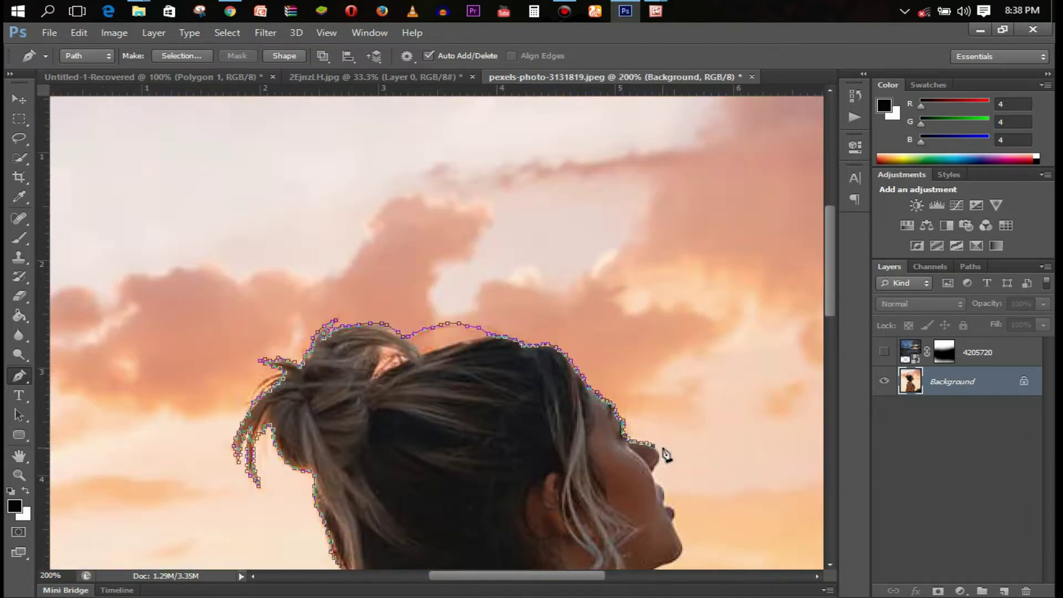
pyautogui.click(672, 487)
pyautogui.scroll(-1, 671, 486)
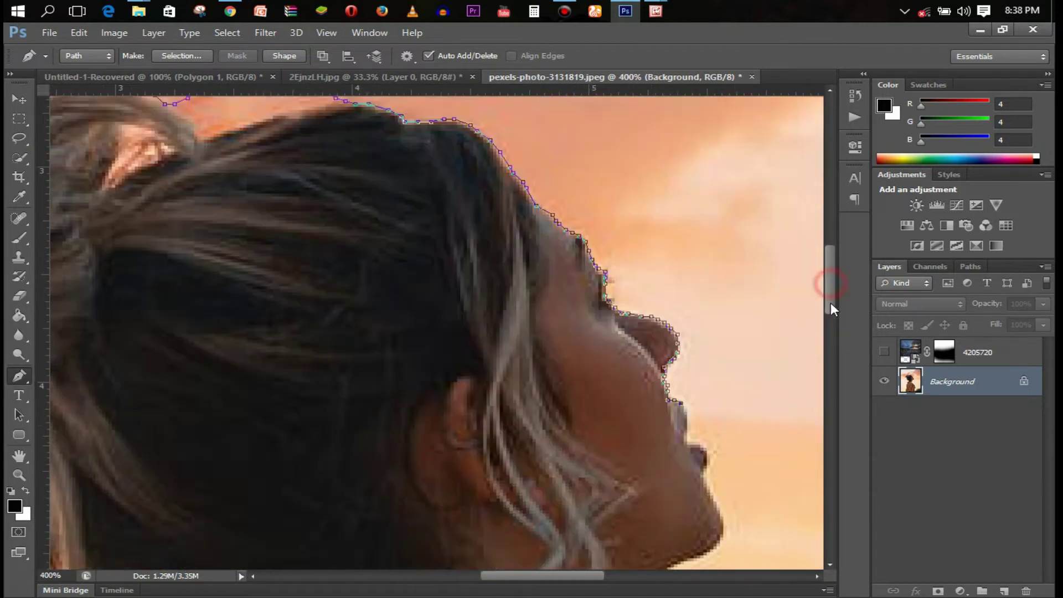
pyautogui.scroll(1, 685, 287)
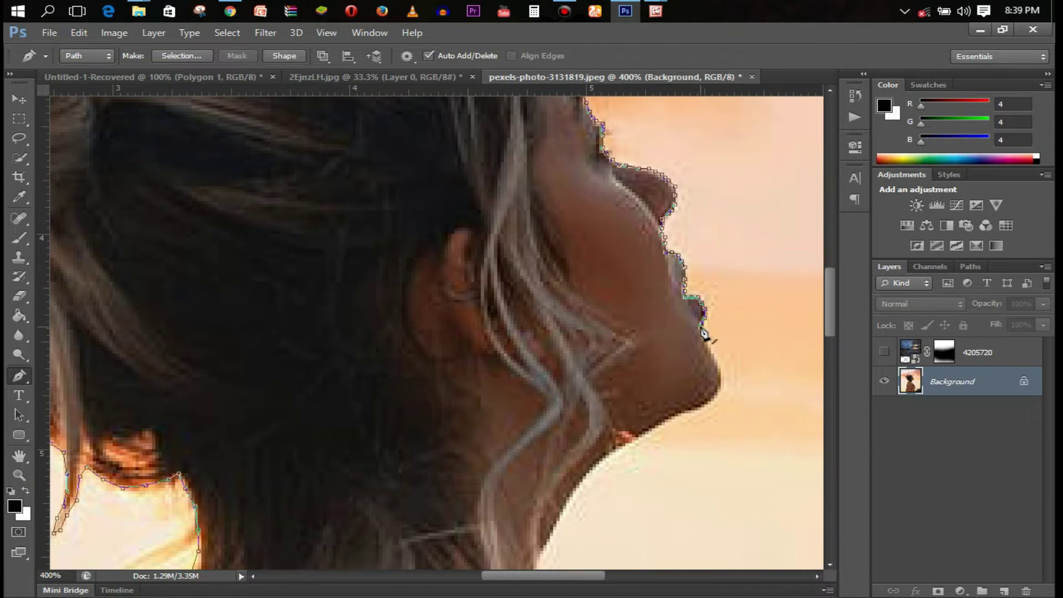
pyautogui.scroll(-4, 723, 396)
pyautogui.scroll(2, 687, 418)
pyautogui.click(686, 411)
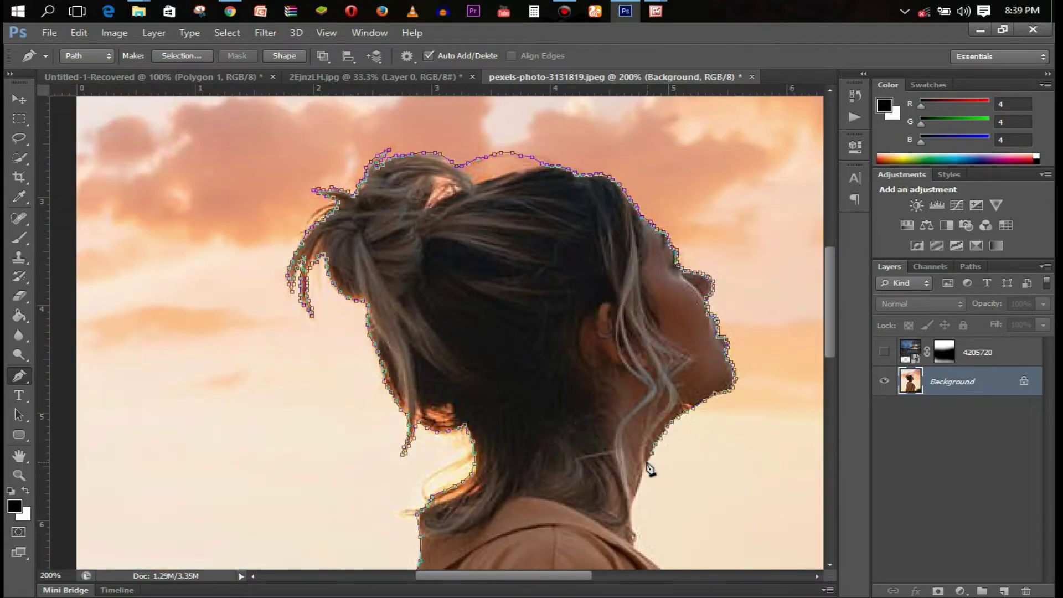
pyautogui.scroll(-3, 636, 545)
pyautogui.click(665, 375)
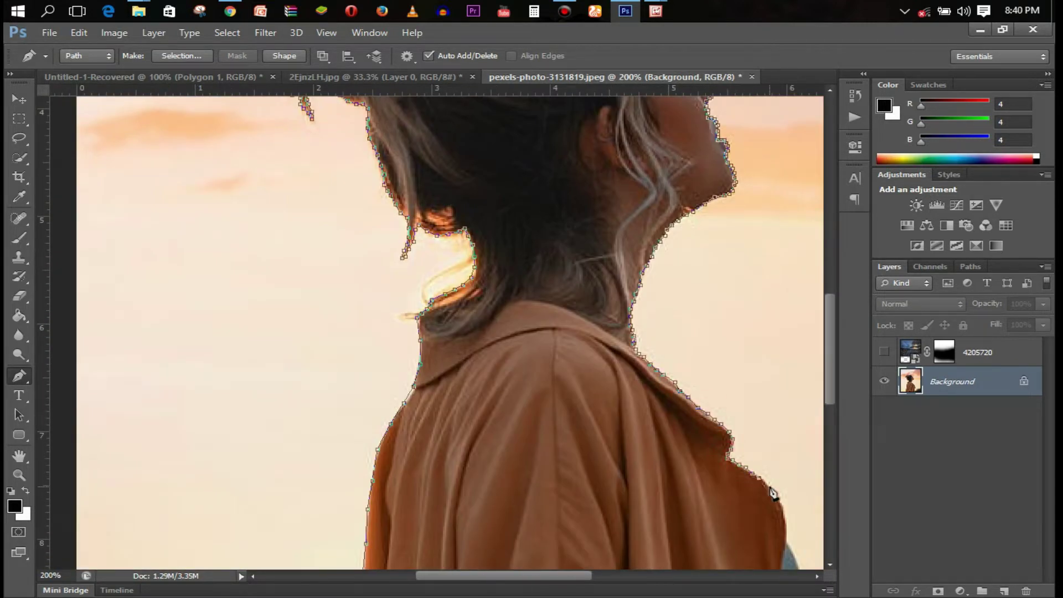
pyautogui.scroll(-3, 788, 536)
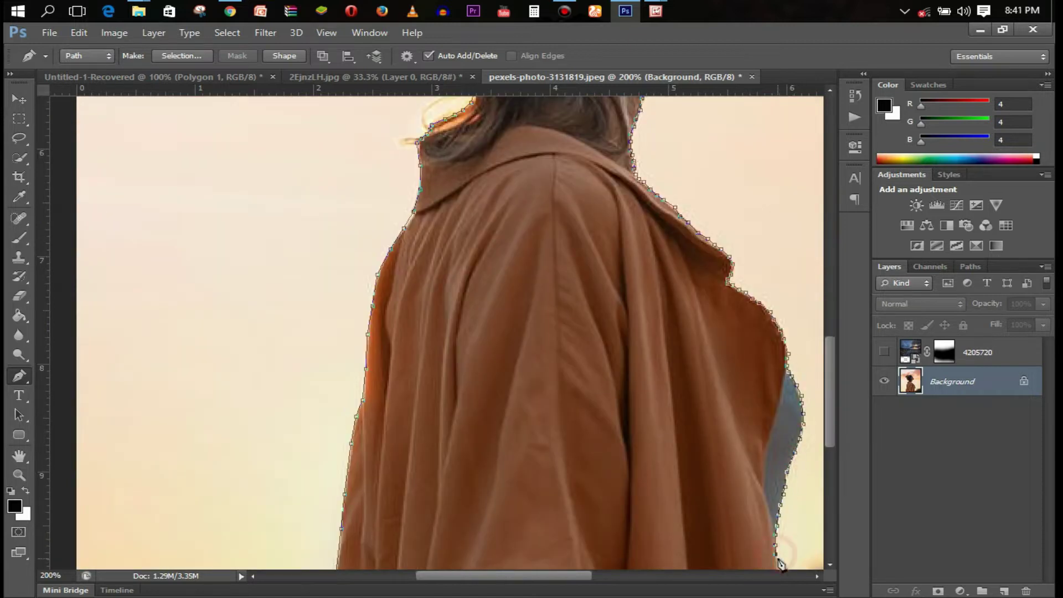
pyautogui.scroll(-4, 780, 564)
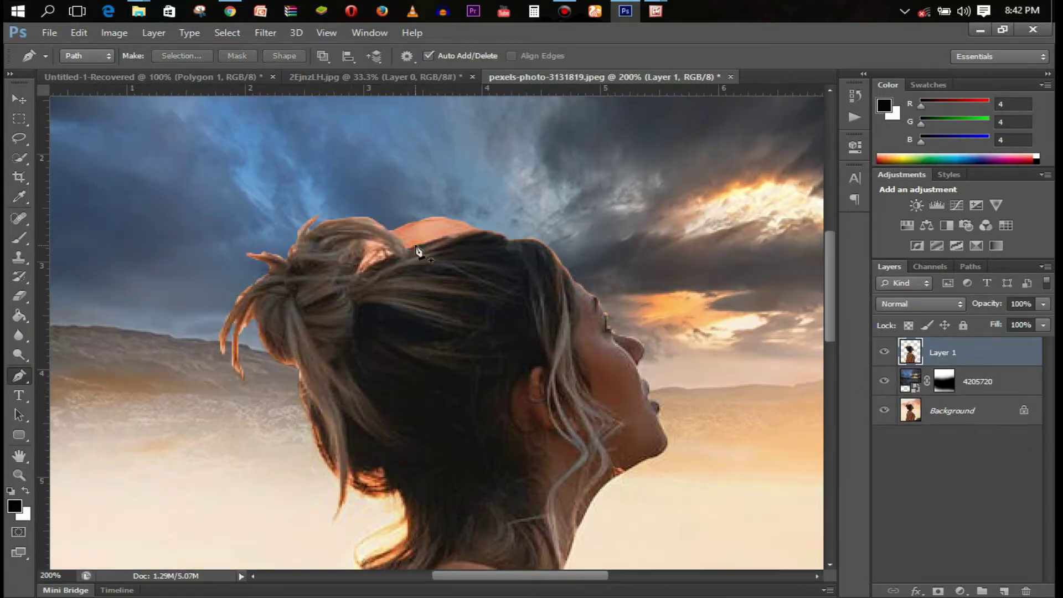
# Step: Check the path's options for making a selection, then fit the whole image in view
pyautogui.scroll(1, 418, 252)
pyautogui.rightClick(412, 218)
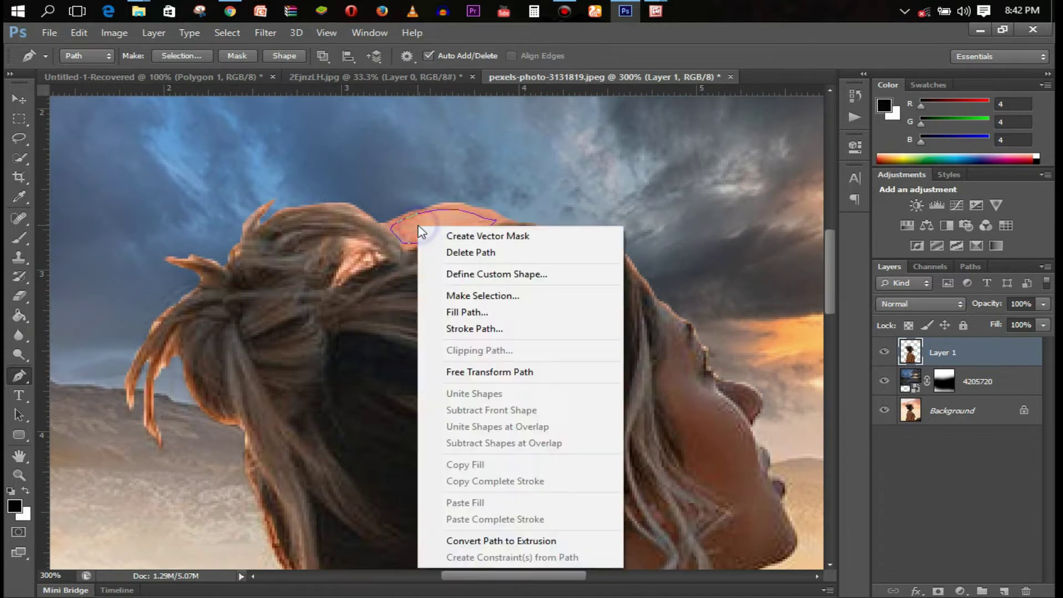
pyautogui.press('Escape')
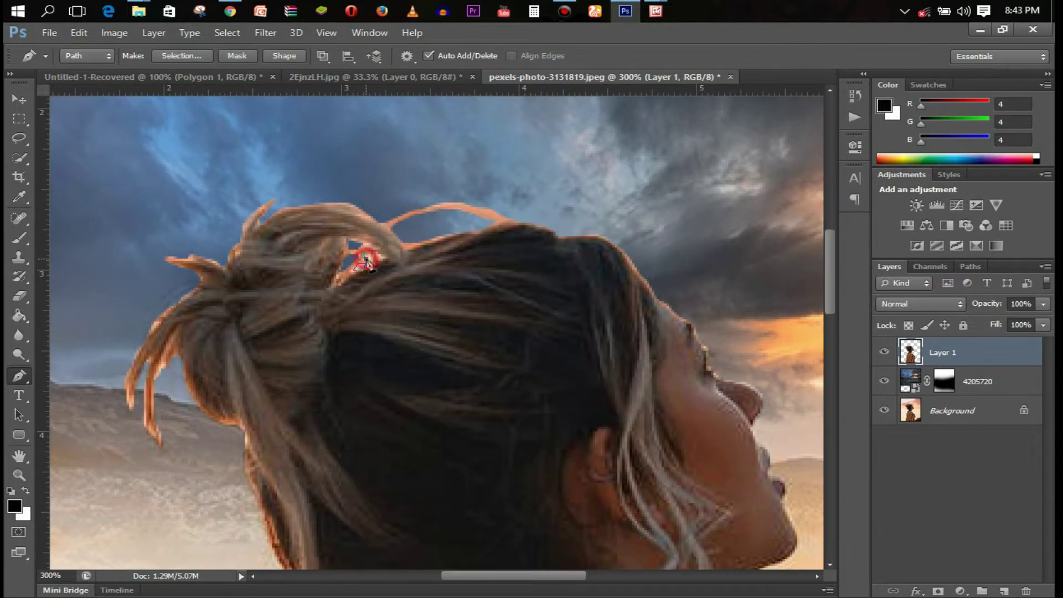
pyautogui.rightClick(365, 260)
pyautogui.press('Escape')
pyautogui.hotkey('ctrl', '0')
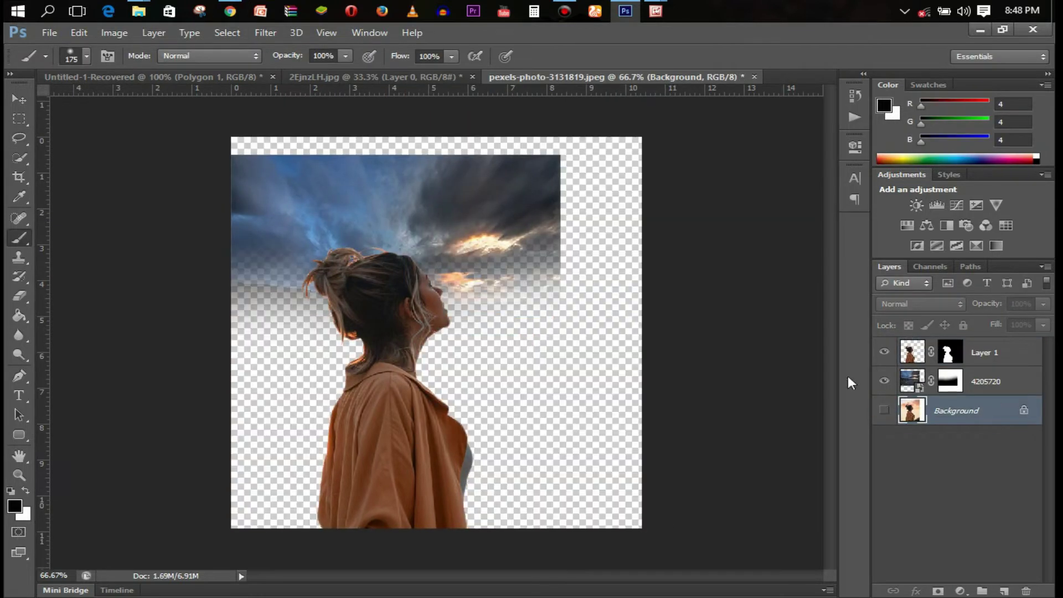
# Step: Stretch the 4205720 sky layer right and down to fill the canvas
pyautogui.click(884, 409)
pyautogui.click(986, 381)
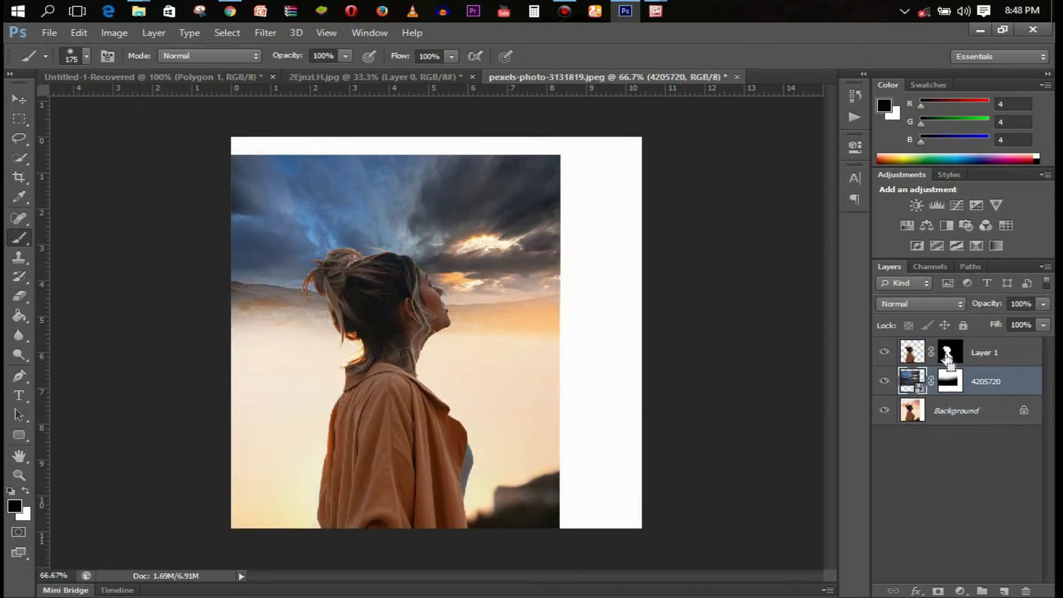
pyautogui.hotkey('ctrl', 't')
pyautogui.moveTo(559, 282); pyautogui.dragTo(641, 277)
pyautogui.moveTo(460, 427); pyautogui.dragTo(460, 455)
pyautogui.press('Return')
# Step: Place the night city road photo and move it down over the lower canvas
pyautogui.click(49, 32)
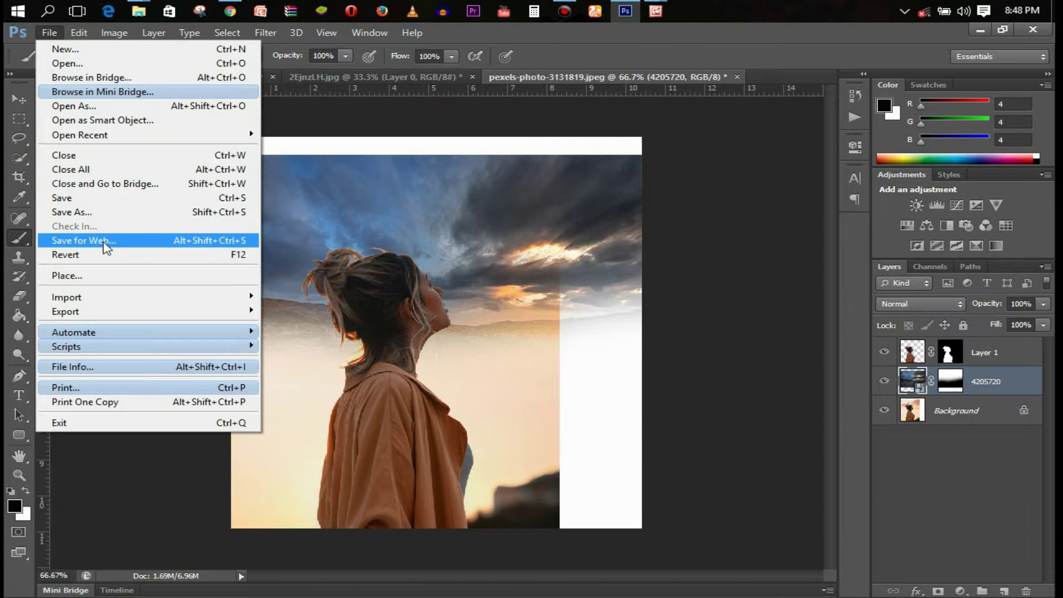
pyautogui.click(61, 275)
pyautogui.doubleClick(527, 320)
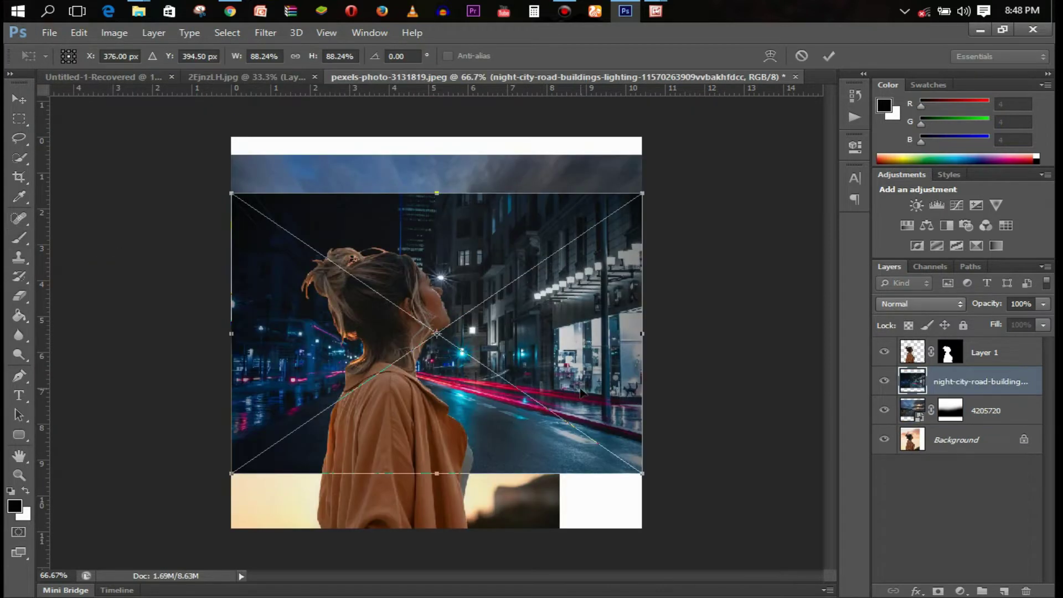
pyautogui.moveTo(582, 392); pyautogui.dragTo(580, 446)
pyautogui.press('Return')
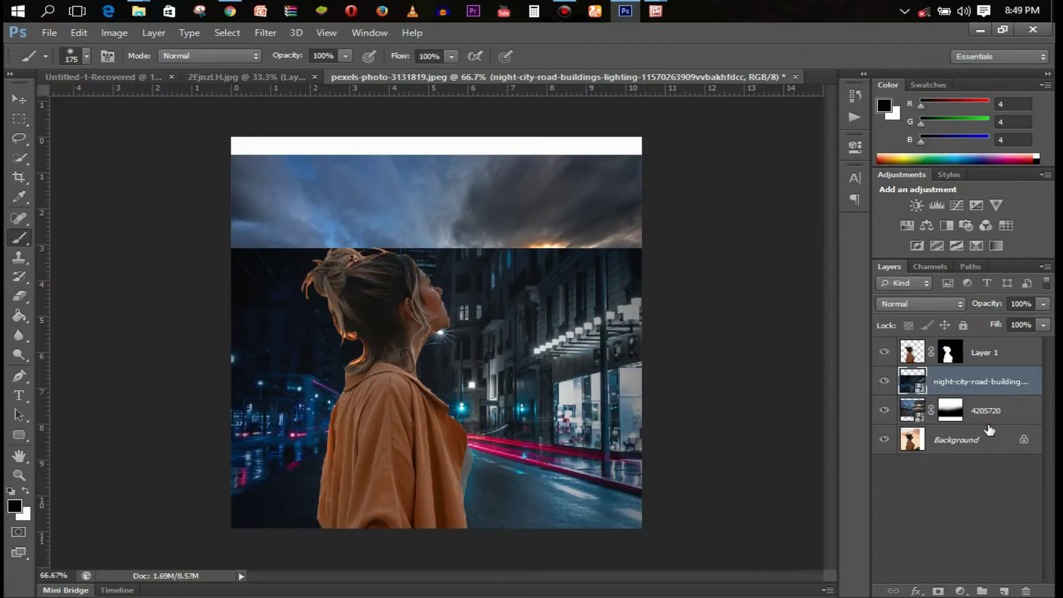
# Step: Mask the night city layer so its top fades away to reveal the sky
pyautogui.click(966, 441)
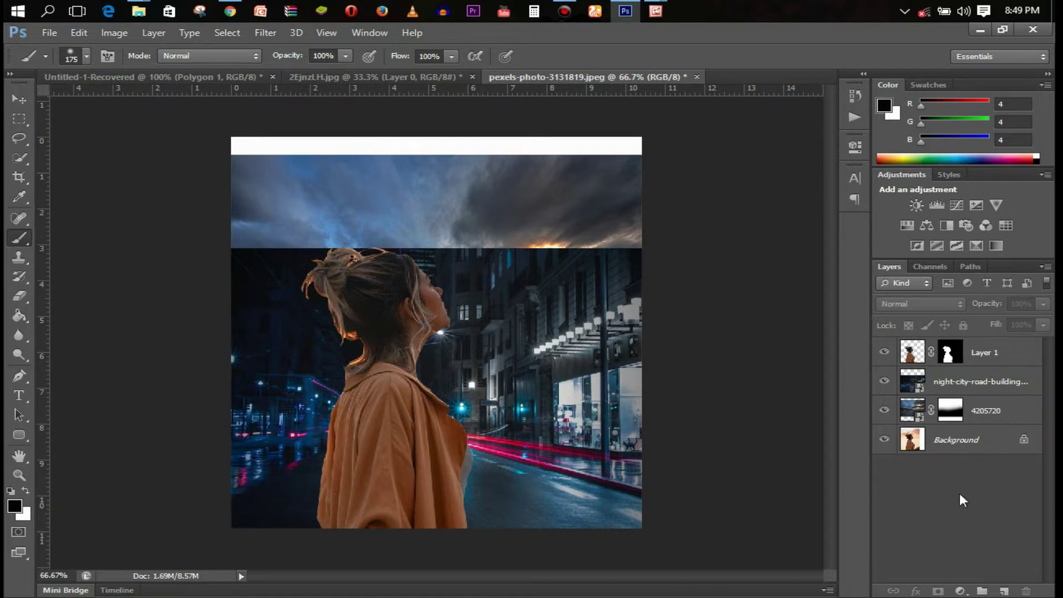
pyautogui.click(975, 381)
pyautogui.click(937, 590)
pyautogui.moveTo(681, 397)
pyautogui.mouseDown()
pyautogui.moveTo(181, 252)
pyautogui.moveTo(662, 305)
pyautogui.moveTo(173, 291)
pyautogui.mouseUp()
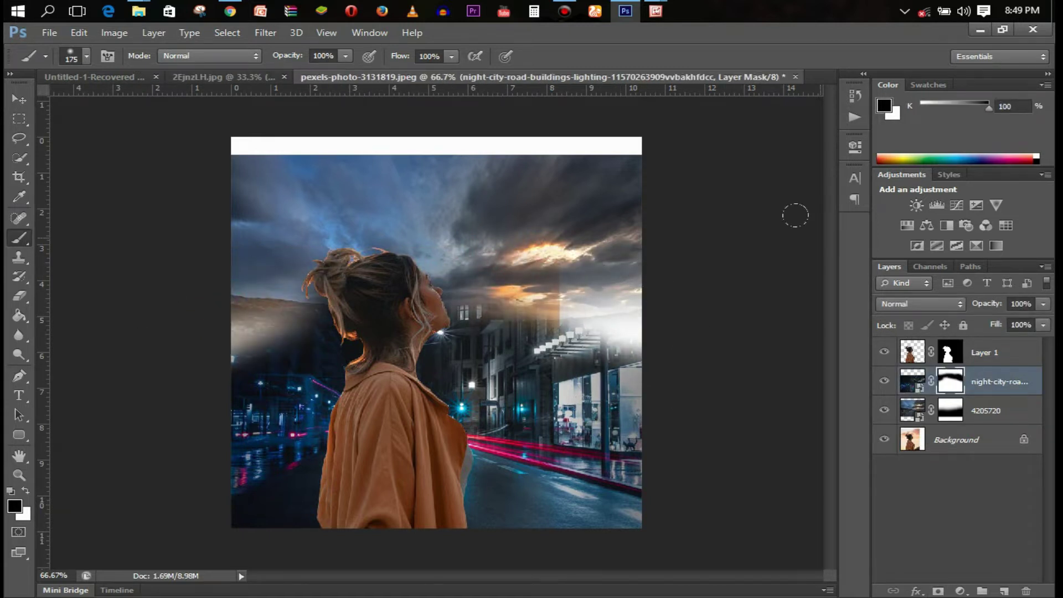
# Step: Convert Background to Layer 0 and stretch the woman's layer slightly wider
pyautogui.click(1006, 435)
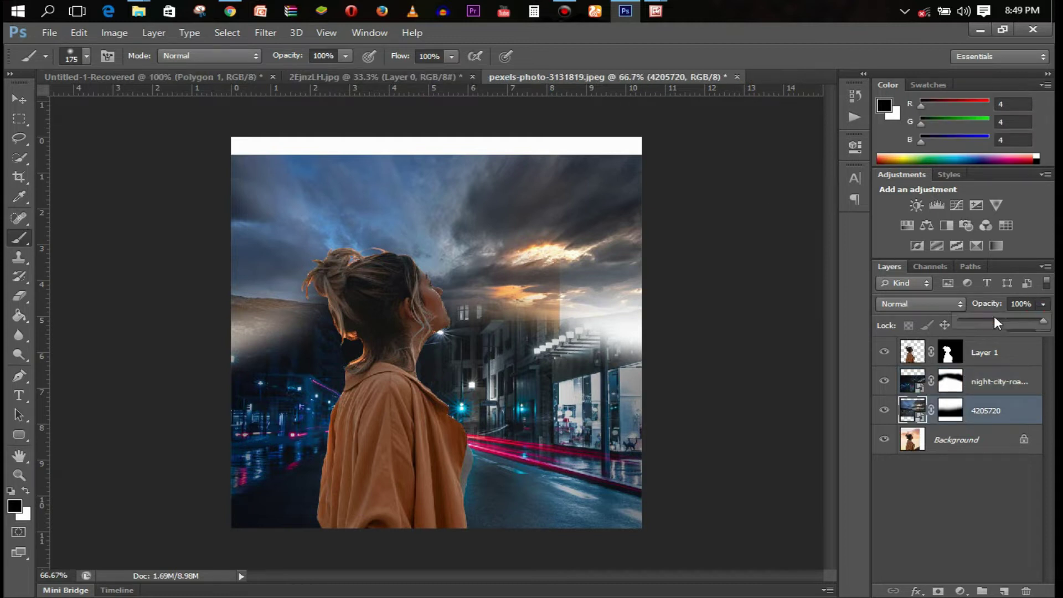
pyautogui.doubleClick(966, 439)
pyautogui.press('Return')
pyautogui.click(996, 352)
pyautogui.hotkey('ctrl', 't')
pyautogui.moveTo(476, 244)
pyautogui.mouseDown()
pyautogui.moveTo(468, 257)
pyautogui.moveTo(482, 244)
pyautogui.mouseUp()
pyautogui.click(829, 56)
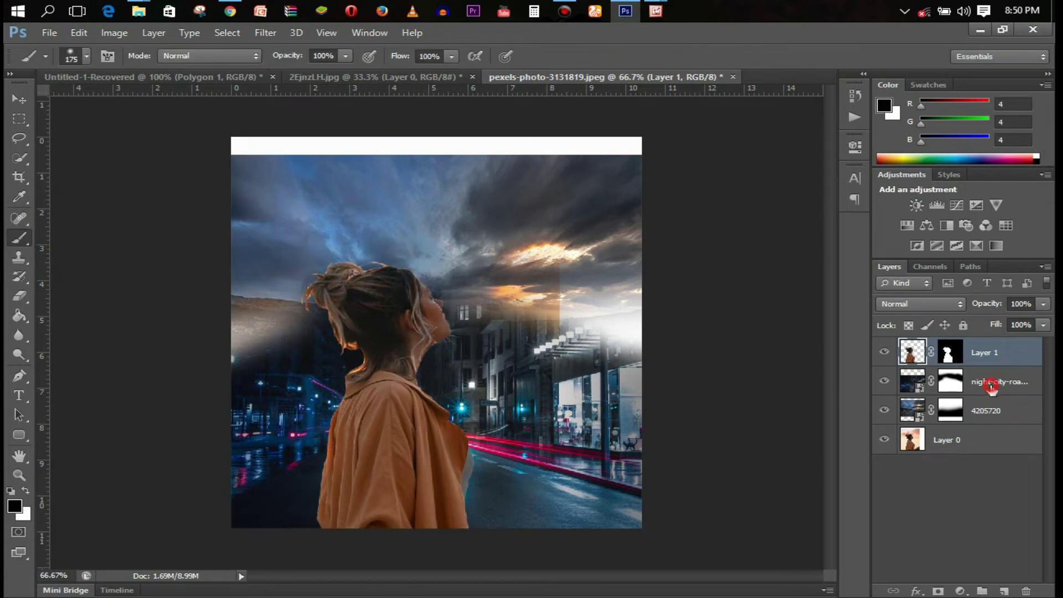
# Step: Enlarge the 4205720 sky layer to cover the white top strip
pyautogui.click(997, 410)
pyautogui.hotkey('ctrl', 't')
pyautogui.moveTo(434, 150); pyautogui.dragTo(460, 143)
pyautogui.press('Return')
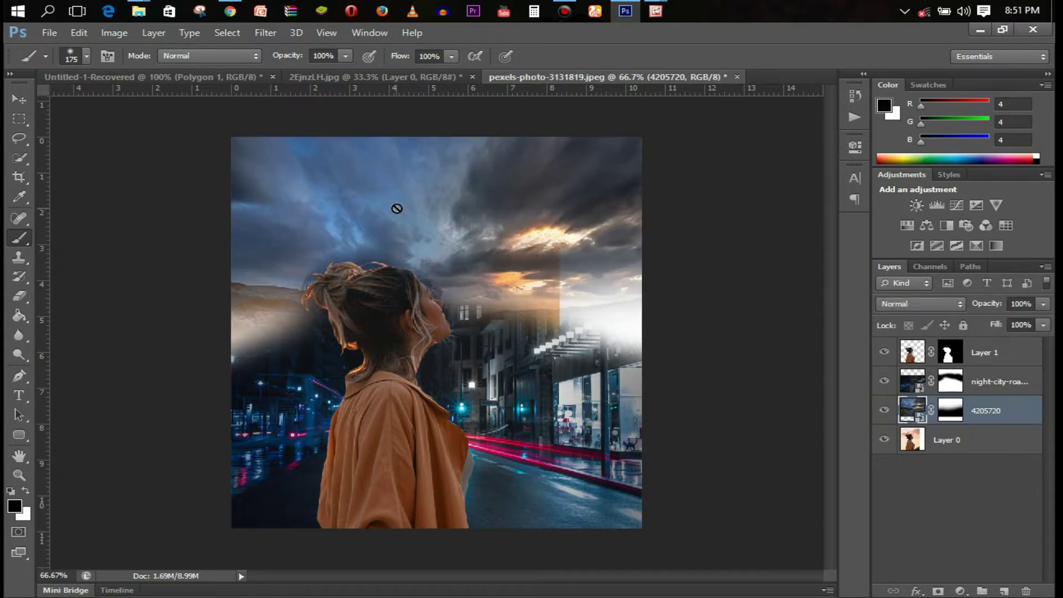
# Step: Shift the woman's Layer 1 slightly to the left
pyautogui.click(996, 352)
pyautogui.hotkey('ctrl', 't')
pyautogui.moveTo(443, 378); pyautogui.dragTo(430, 378)
pyautogui.press('Return')
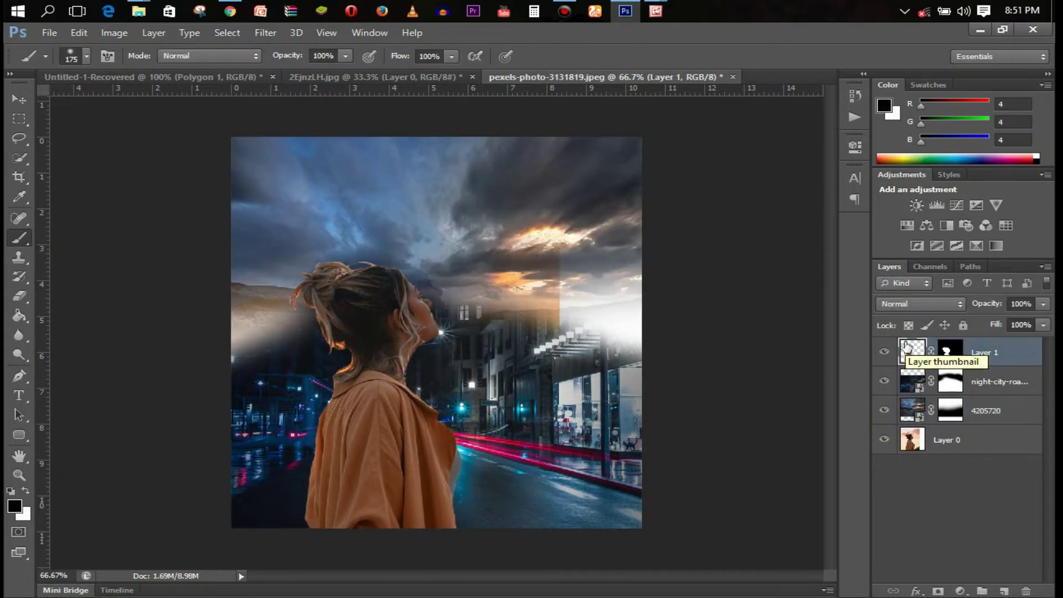
# Step: Start placing another image from the File menu, then cancel it
pyautogui.click(49, 32)
pyautogui.click(103, 267)
pyautogui.click(690, 130)
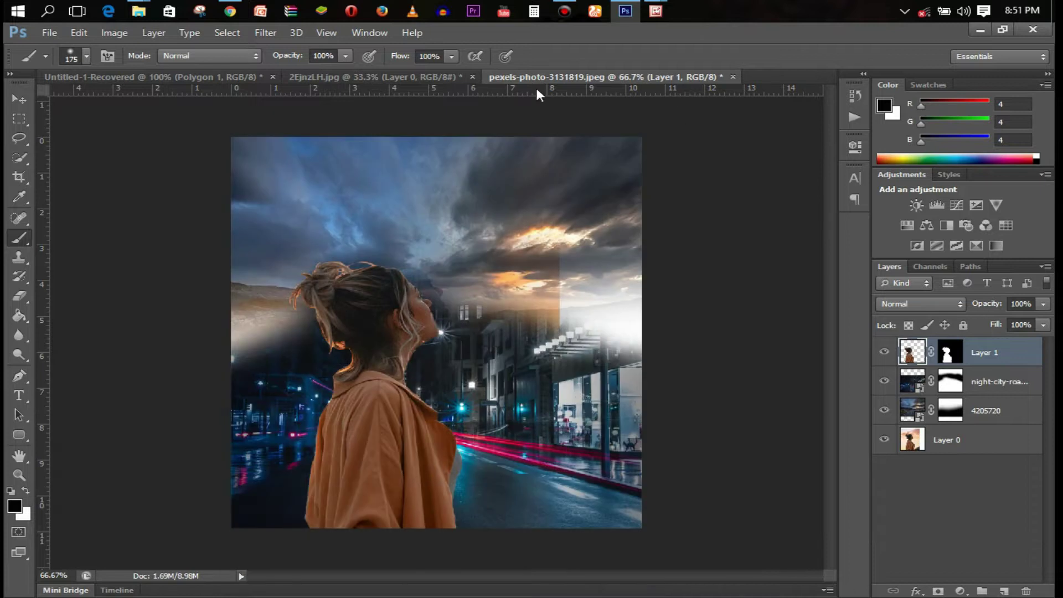
pyautogui.click(49, 33)
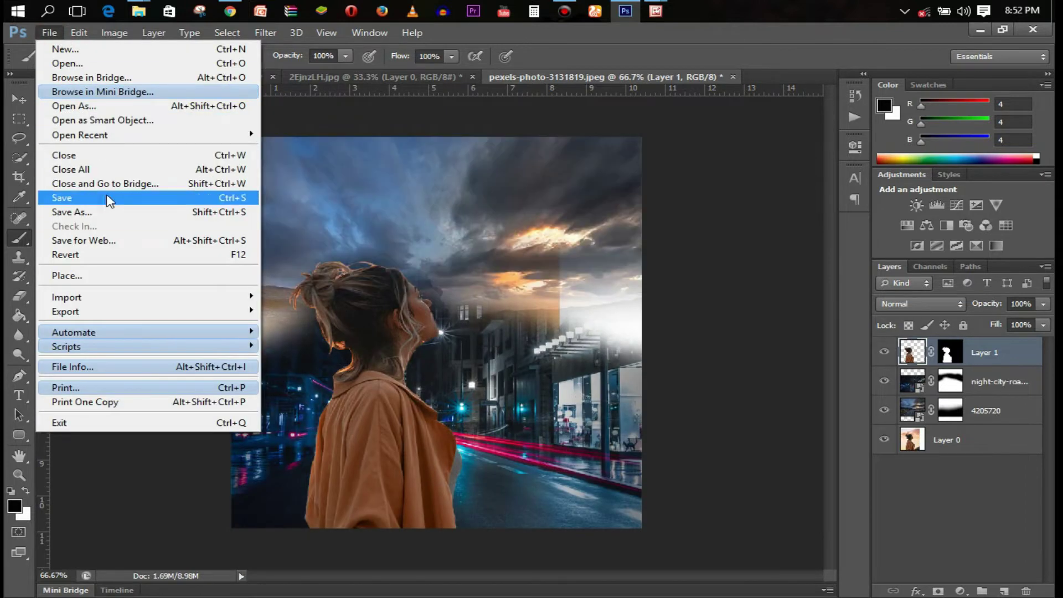
# Step: Open the electric-power-generator image, erase its white background and drag it into the composite
pyautogui.click(67, 63)
pyautogui.doubleClick(301, 318)
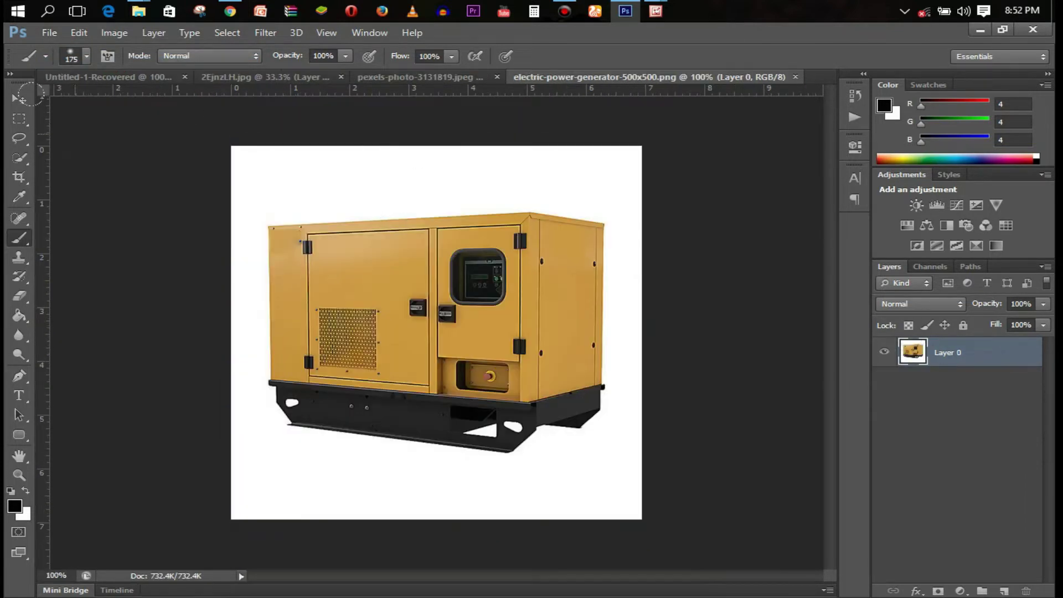
pyautogui.press('w')
pyautogui.click(244, 160)
pyautogui.press('Delete')
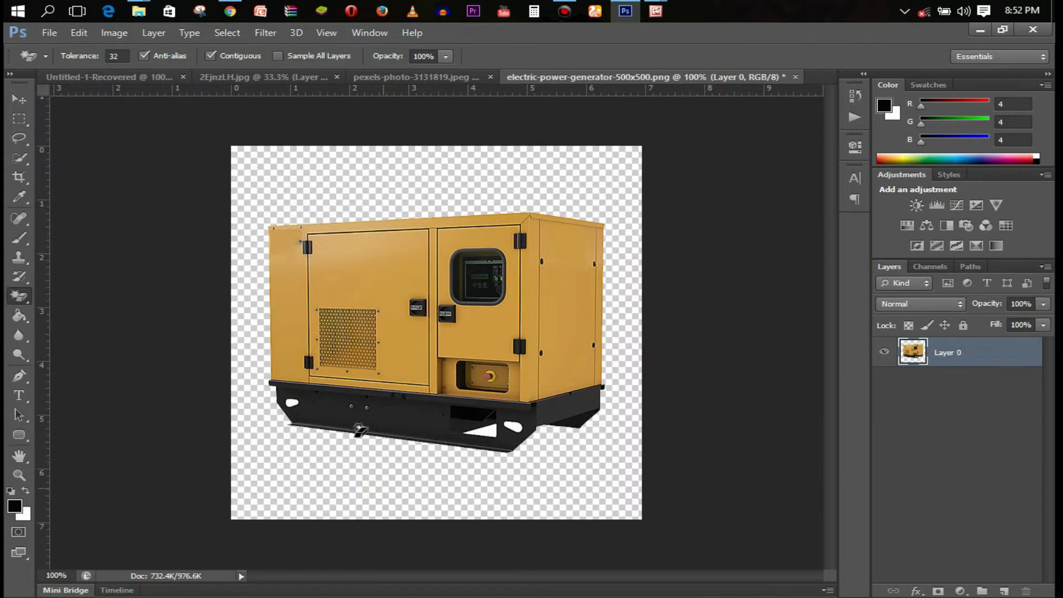
pyautogui.press('v')
pyautogui.moveTo(426, 233); pyautogui.dragTo(614, 407)
# Step: Scale the generator down and set it on the road at right
pyautogui.hotkey('ctrl', 't')
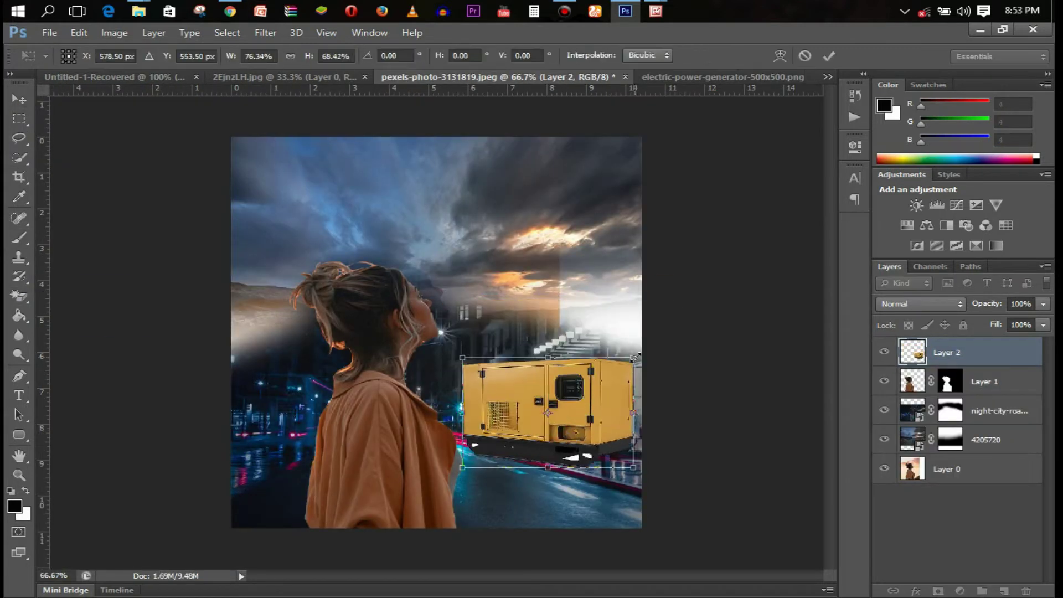
pyautogui.moveTo(666, 290); pyautogui.dragTo(594, 393)
pyautogui.moveTo(459, 455); pyautogui.dragTo(521, 443)
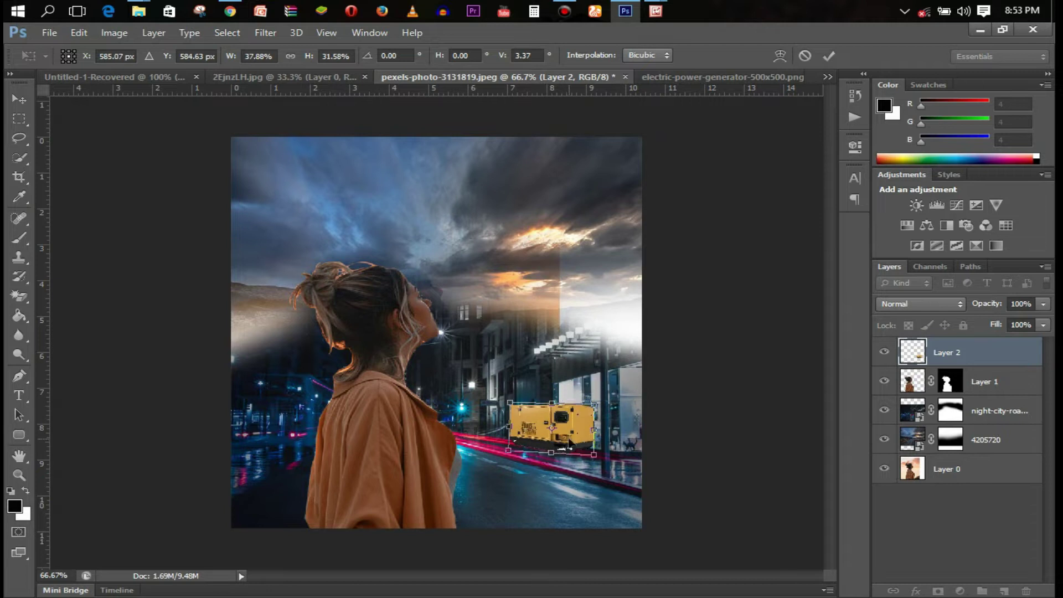
pyautogui.press('Return')
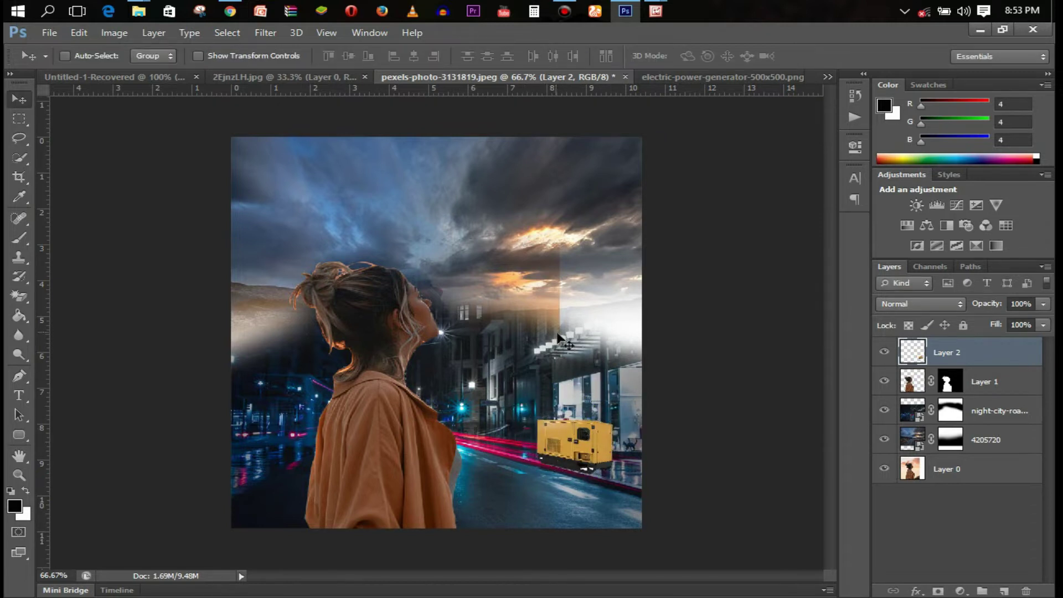
# Step: Add a clipped Color Balance shifting the generator's midtones toward magenta, blue and cyan
pyautogui.click(960, 591)
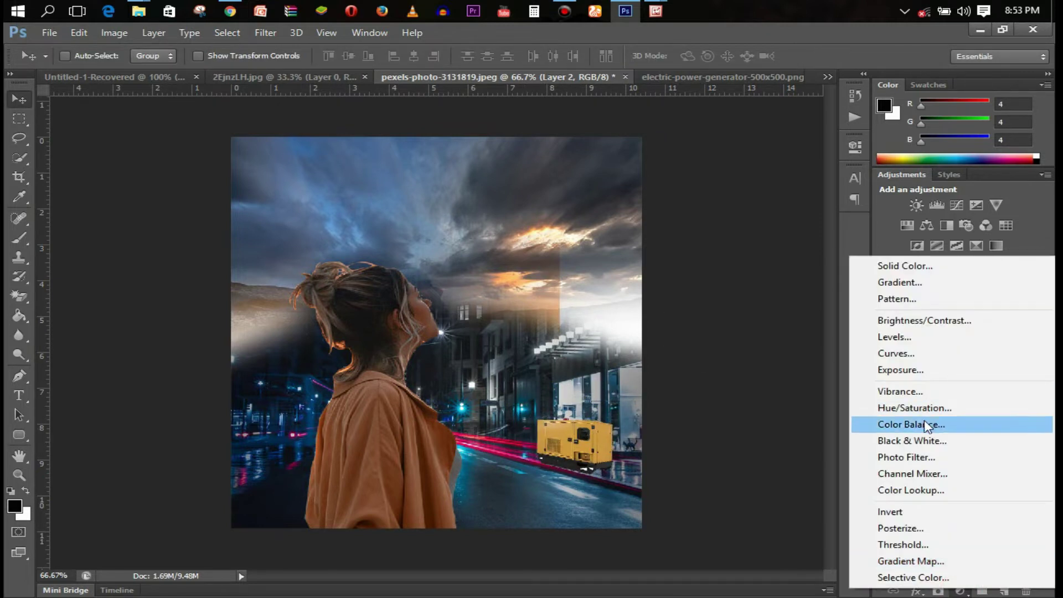
pyautogui.click(941, 426)
pyautogui.moveTo(688, 242); pyautogui.dragTo(661, 242)
pyautogui.moveTo(710, 267); pyautogui.dragTo(730, 267)
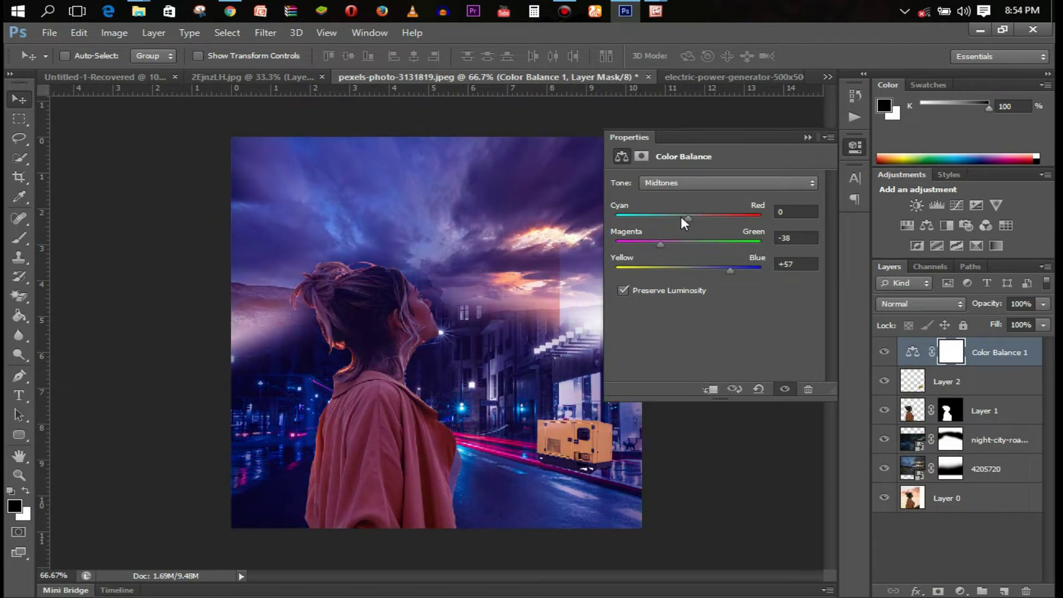
pyautogui.moveTo(683, 218); pyautogui.dragTo(646, 218)
pyautogui.click(712, 389)
pyautogui.click(740, 201)
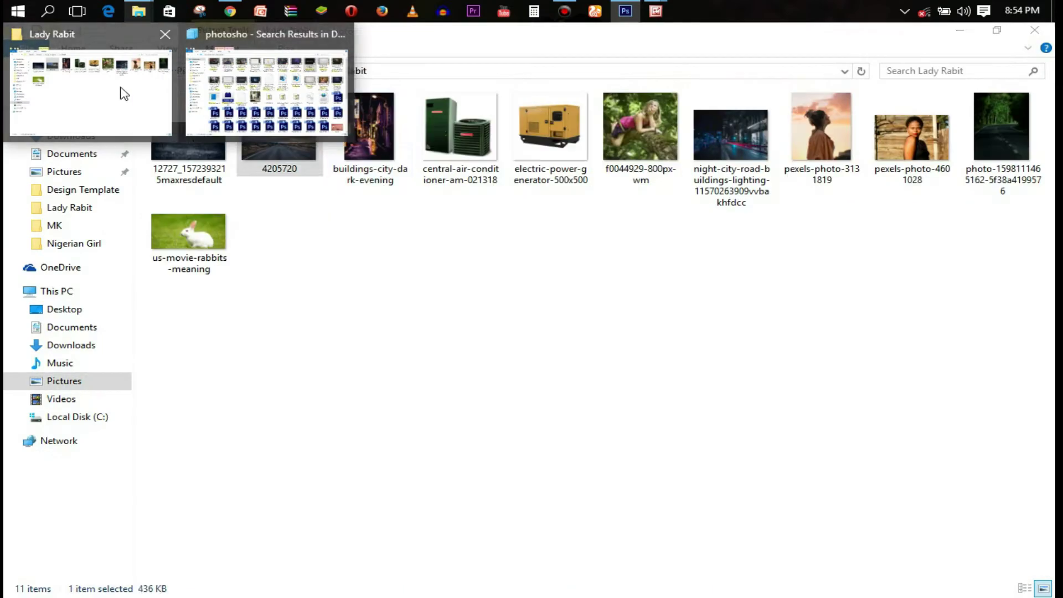
# Step: Browse the Design Template folder in the file browser
pyautogui.moveTo(138, 10)
pyautogui.click(88, 66)
pyautogui.click(268, 71)
pyautogui.scroll(-5, 891, 211)
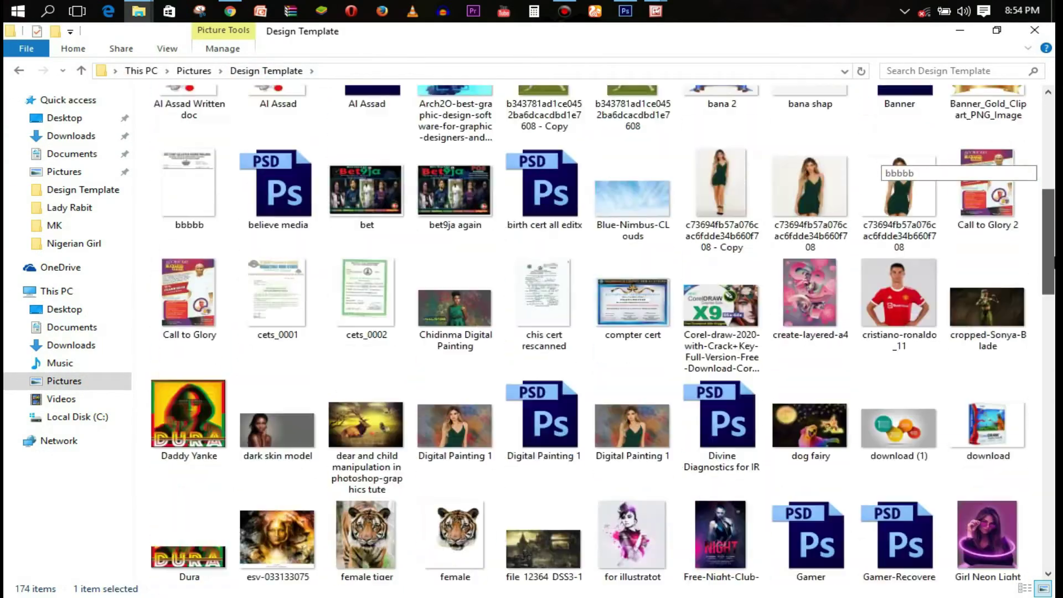
pyautogui.scroll(-5, 886, 166)
pyautogui.scroll(-5, 885, 166)
# Step: Paint the night-city layer mask to blend the horizon band into the sky
pyautogui.hotkey('alt', 'Tab')
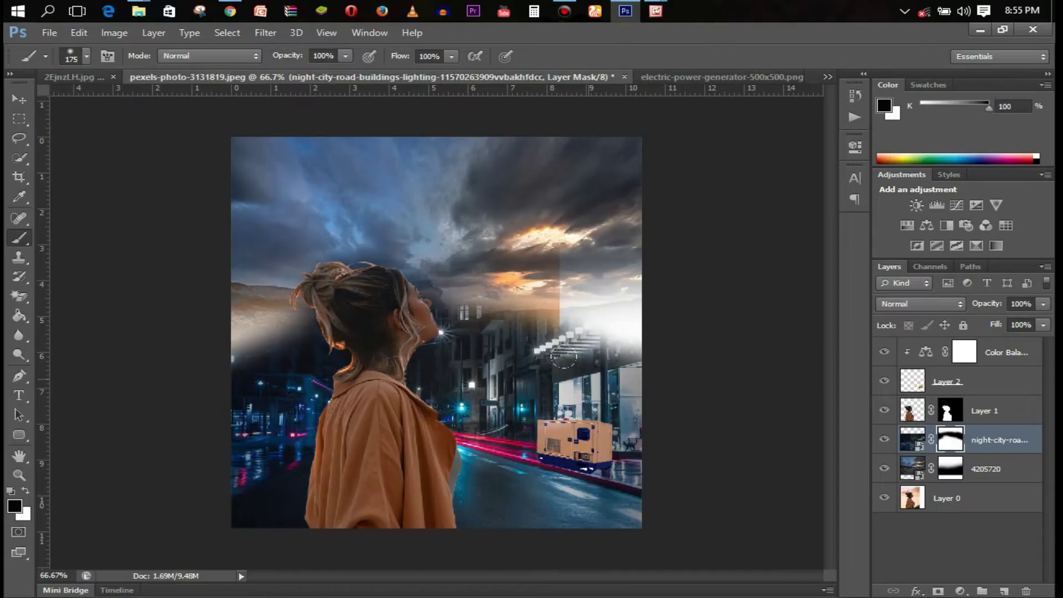
pyautogui.moveTo(429, 358)
pyautogui.mouseDown()
pyautogui.moveTo(646, 299)
pyautogui.moveTo(186, 254)
pyautogui.mouseUp()
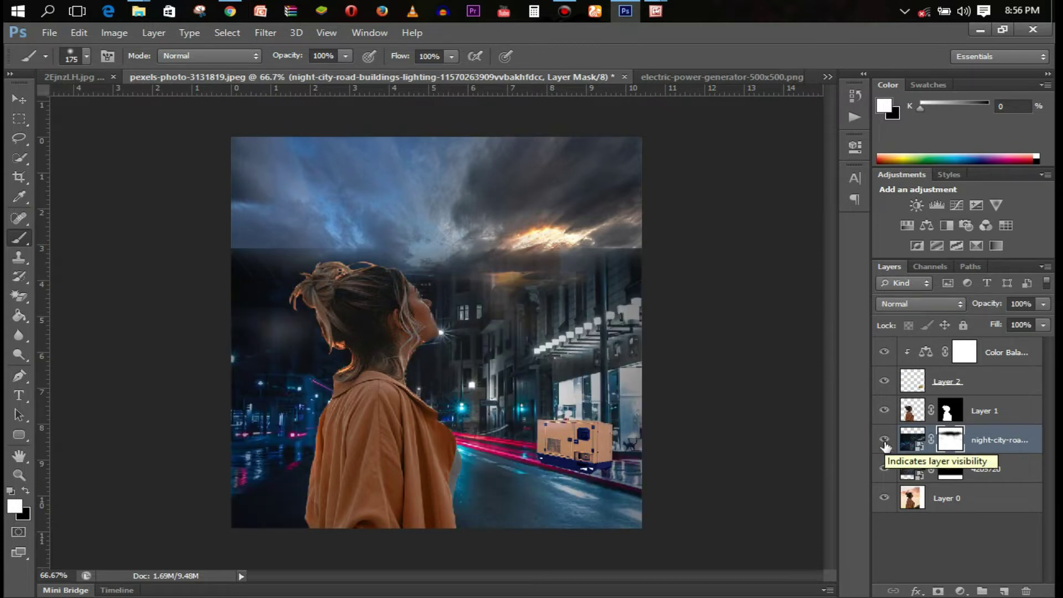
pyautogui.moveTo(991, 468); pyautogui.dragTo(1001, 435)
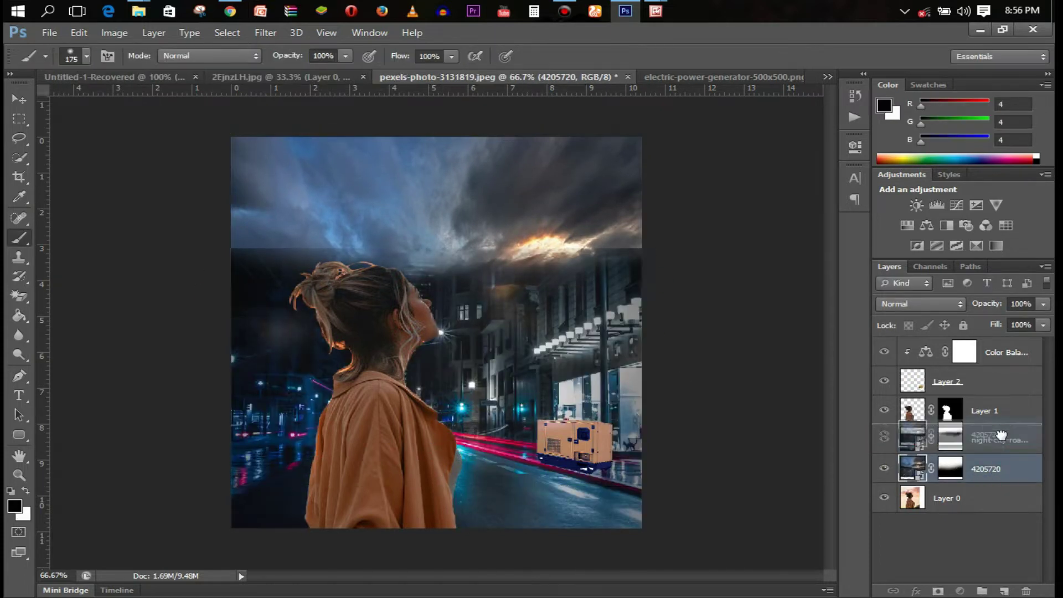
pyautogui.click(950, 439)
pyautogui.moveTo(637, 271); pyautogui.dragTo(213, 235)
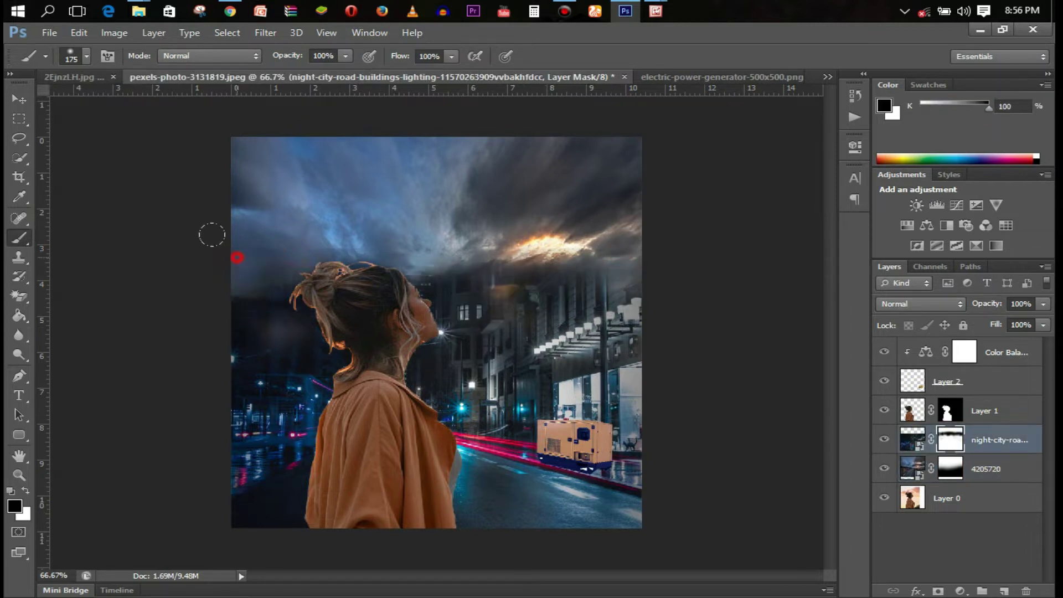
# Step: Draw a star custom shape in the upper-right sky
pyautogui.click(49, 33)
pyautogui.click(295, 169)
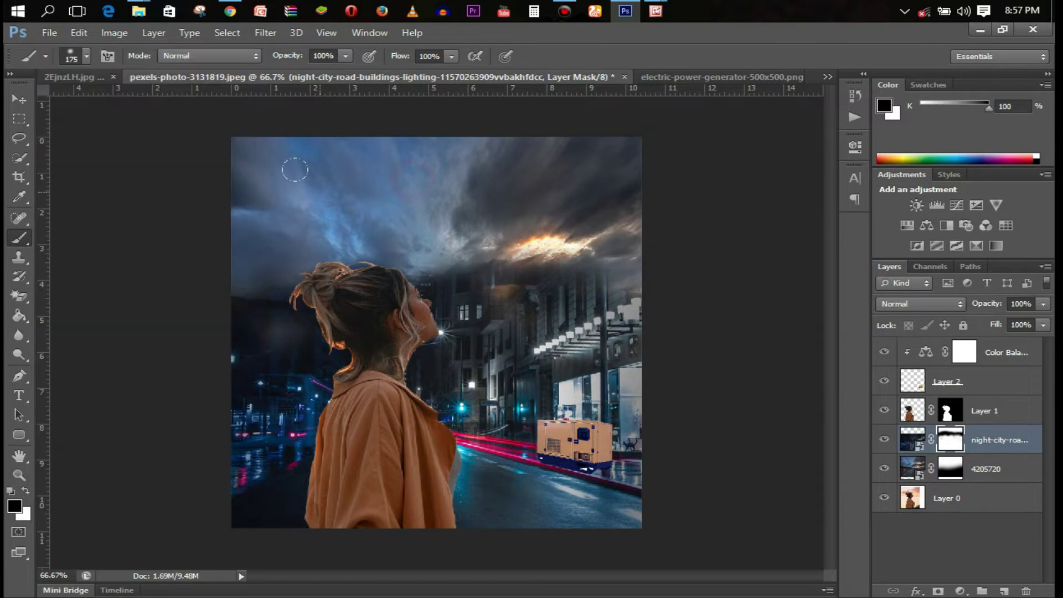
pyautogui.click(19, 434)
pyautogui.click(640, 56)
pyautogui.doubleClick(684, 148)
pyautogui.moveTo(561, 195)
pyautogui.mouseDown()
pyautogui.moveTo(638, 274)
pyautogui.moveTo(642, 199)
pyautogui.mouseUp()
# Step: Resize and tilt the star in the sky, then give it a cyan Color Overlay
pyautogui.hotkey('ctrl', 't')
pyautogui.moveTo(582, 232); pyautogui.dragTo(549, 194)
pyautogui.press('Return')
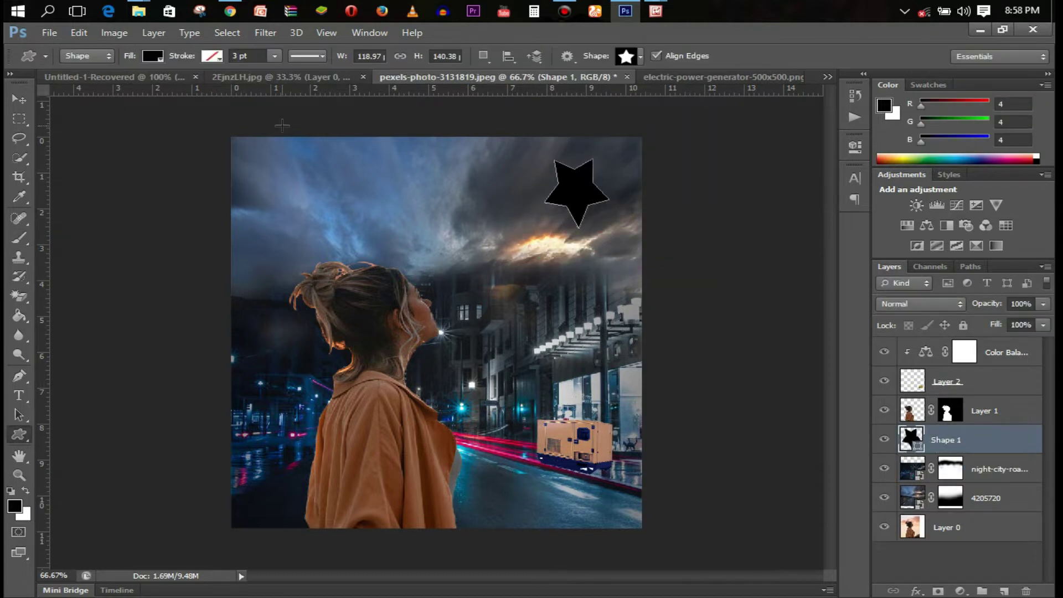
pyautogui.doubleClick(1016, 440)
pyautogui.click(636, 266)
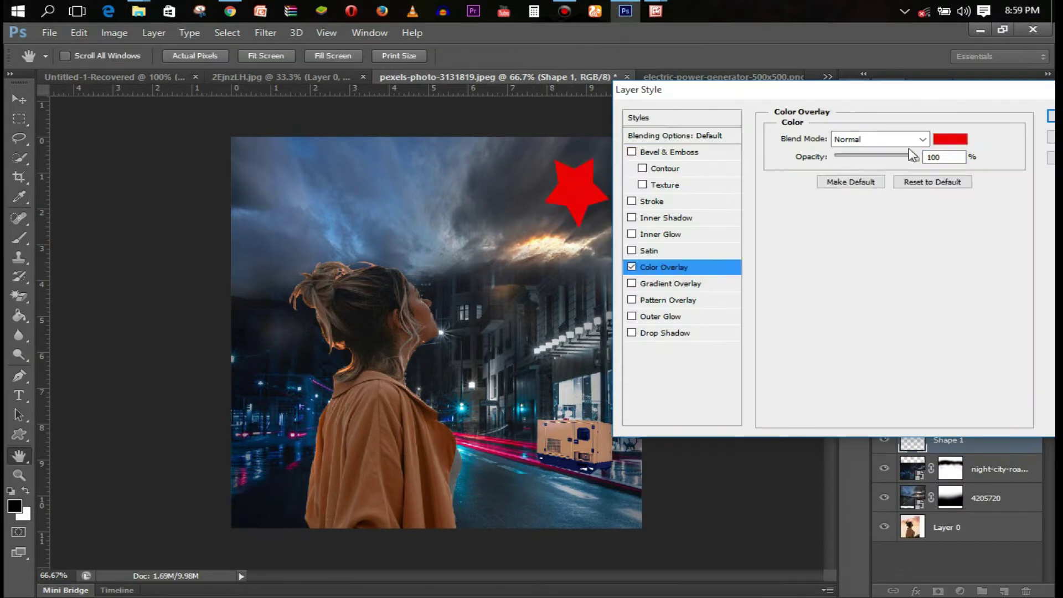
pyautogui.click(946, 206)
pyautogui.click(817, 268)
pyautogui.moveTo(817, 268); pyautogui.dragTo(816, 256)
pyautogui.click(759, 178)
pyautogui.click(947, 153)
pyautogui.click(1051, 116)
# Step: Skew the star, duplicate it with Ctrl+J, and Gaussian Blur the copy
pyautogui.hotkey('ctrl', 't')
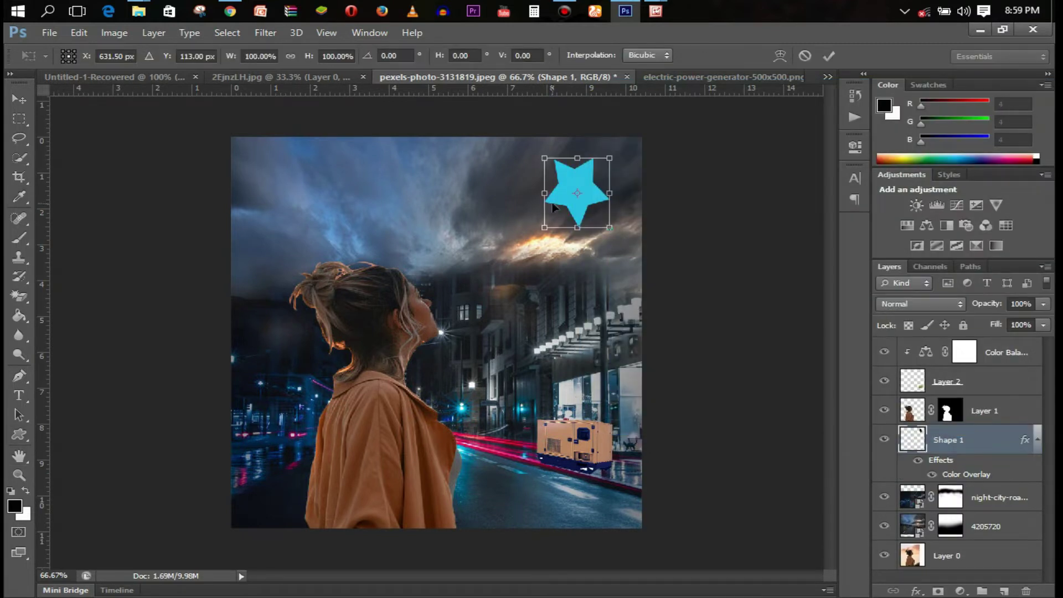
pyautogui.moveTo(581, 220); pyautogui.dragTo(547, 209)
pyautogui.press('Return')
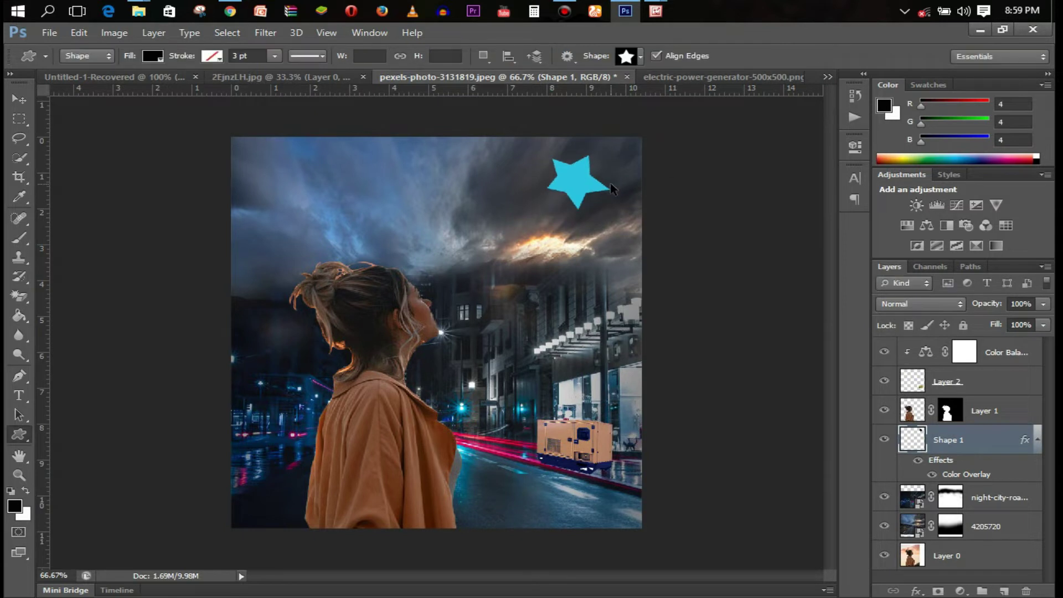
pyautogui.hotkey('ctrl', 'j')
pyautogui.click(265, 33)
pyautogui.click(533, 290)
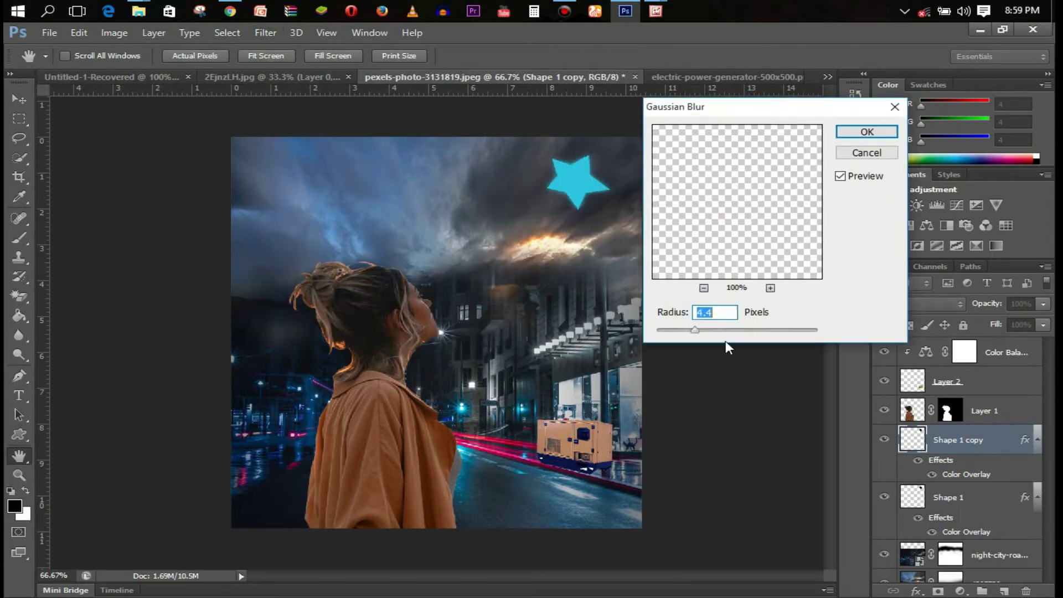
pyautogui.click(866, 132)
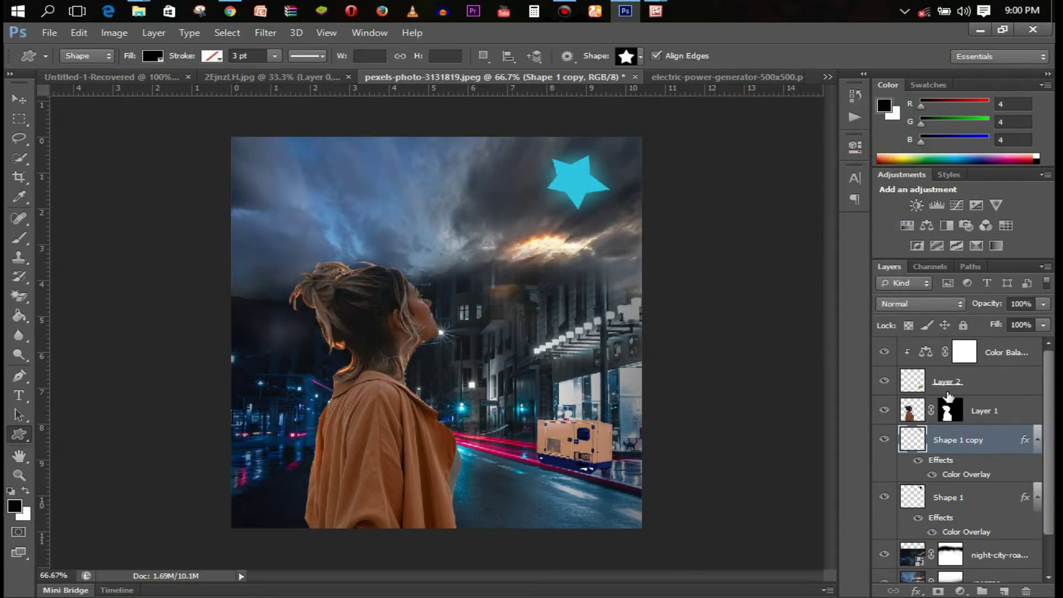
# Step: Recolour the original sharp star's Color Overlay to a light grey-blue
pyautogui.click(975, 497)
pyautogui.doubleClick(966, 531)
pyautogui.click(969, 178)
pyautogui.click(342, 174)
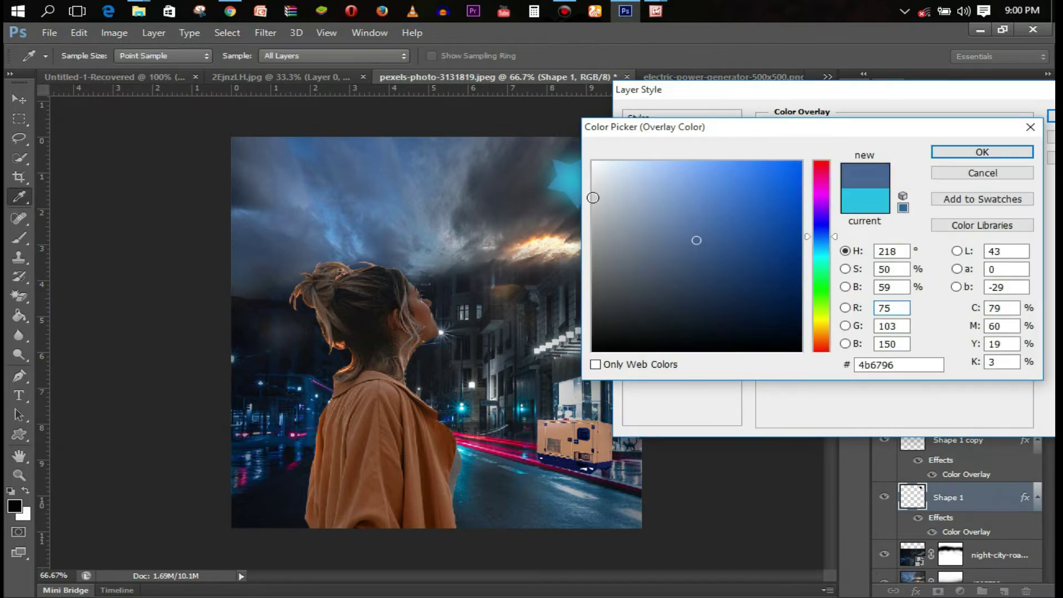
pyautogui.click(634, 209)
pyautogui.click(983, 151)
pyautogui.press('Return')
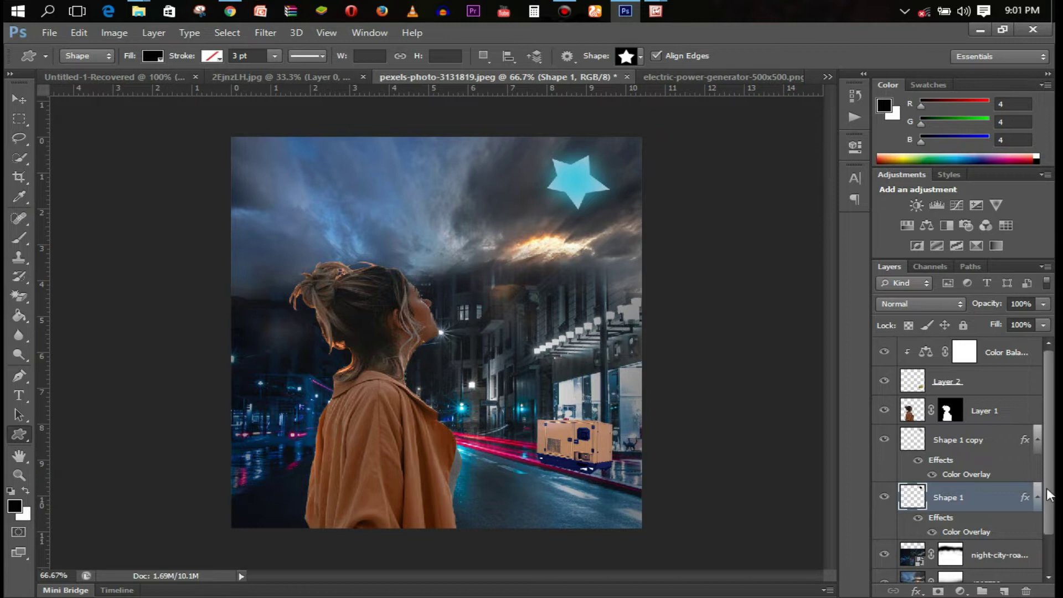
# Step: Add an Outer Glow to Shape 1 with 20% spread, 56% opacity and about 68 px size
pyautogui.doubleClick(1004, 509)
pyautogui.click(660, 316)
pyautogui.moveTo(834, 250); pyautogui.dragTo(851, 250)
pyautogui.moveTo(839, 268); pyautogui.dragTo(860, 268)
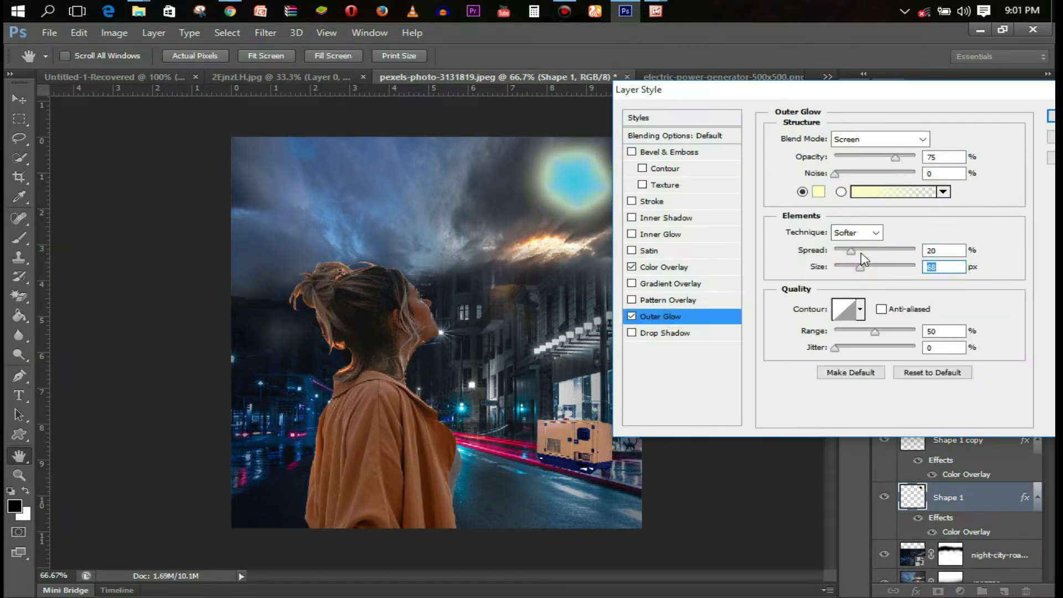
pyautogui.moveTo(896, 157); pyautogui.dragTo(879, 157)
pyautogui.moveTo(868, 100); pyautogui.dragTo(878, 63)
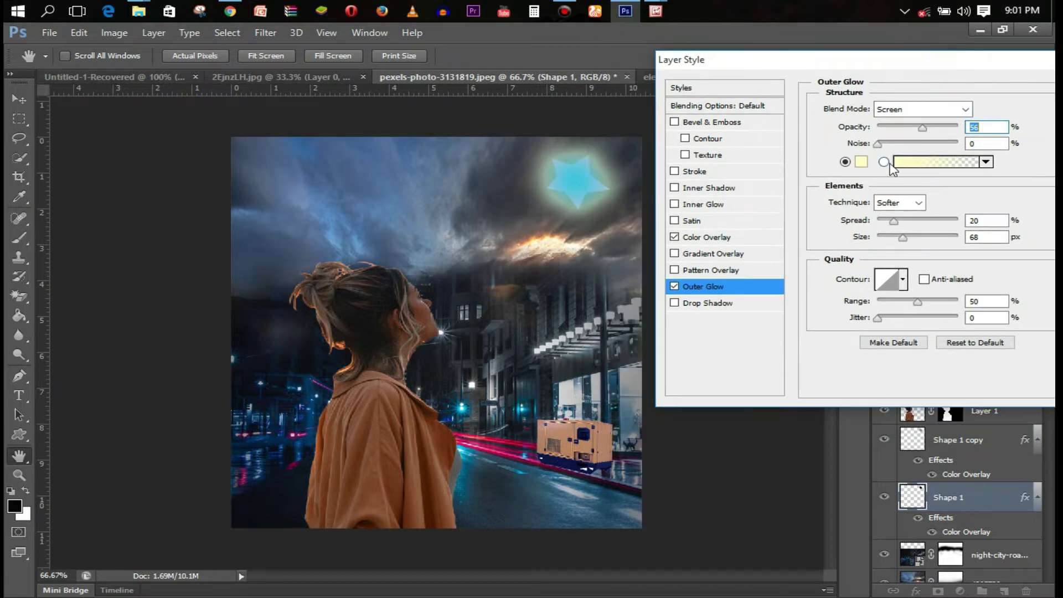
pyautogui.moveTo(902, 237); pyautogui.dragTo(917, 236)
pyautogui.moveTo(964, 70); pyautogui.dragTo(921, 59)
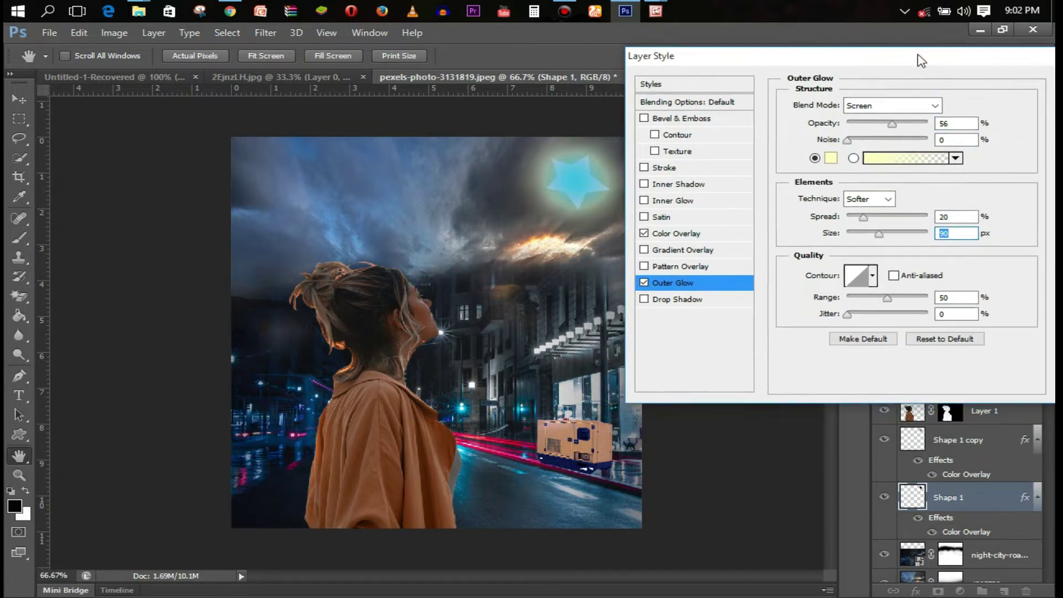
pyautogui.press('Return')
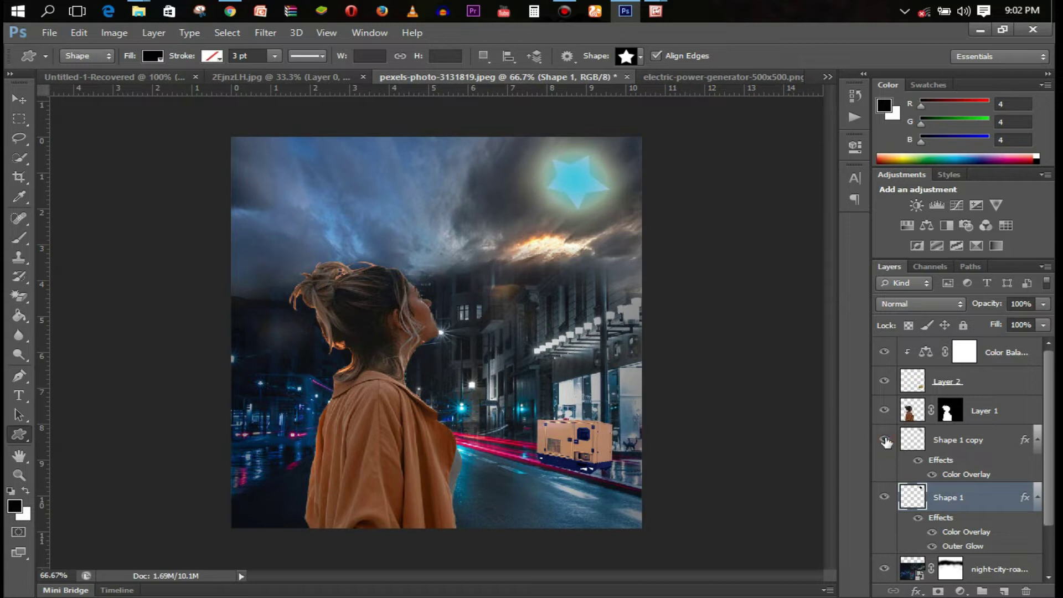
# Step: Duplicate the big star and shrink the copy into a small star to its left
pyautogui.hotkey('ctrl', 'j')
pyautogui.hotkey('ctrl', 't')
pyautogui.moveTo(576, 180); pyautogui.dragTo(484, 197)
pyautogui.press('Return')
pyautogui.hotkey('ctrl', 't')
pyautogui.press('Return')
pyautogui.scroll(-1, 963, 464)
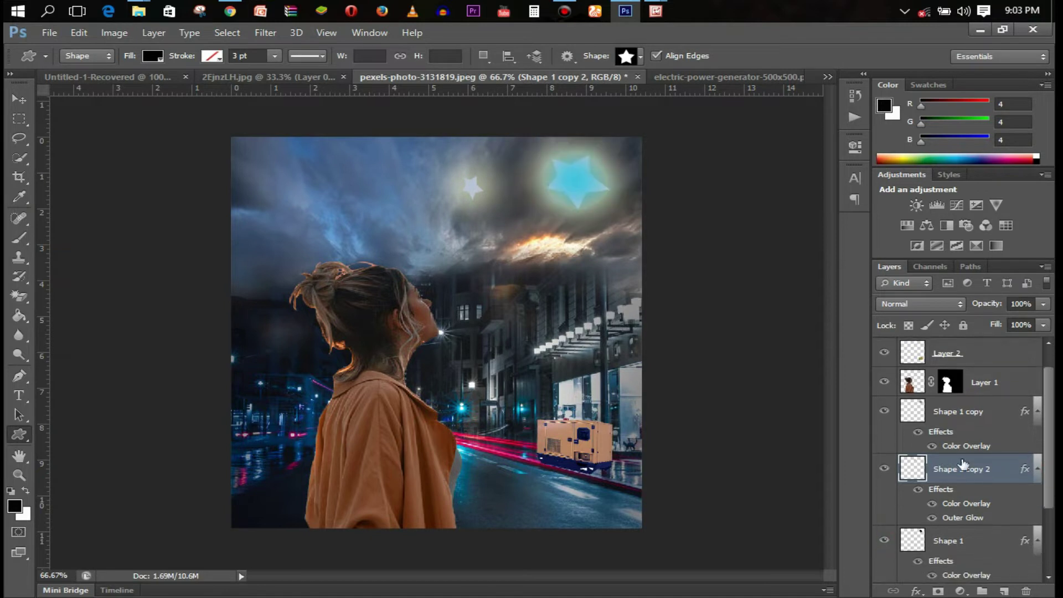
pyautogui.click(884, 468)
# Step: Rename the star layers to 'Blur star', 'Star' and 'Copy star'
pyautogui.doubleClick(953, 411)
pyautogui.write('Blur star')
pyautogui.press('Return')
pyautogui.scroll(-1, 1042, 505)
pyautogui.doubleClick(953, 525)
pyautogui.write('Star')
pyautogui.doubleClick(952, 454)
pyautogui.write('Copy star')
# Step: Group the Blur star and main star layers into 'Star Group'
pyautogui.click(963, 525)
pyautogui.keyDown('ctrl'); pyautogui.click(952, 396); pyautogui.keyUp('ctrl')
pyautogui.hotkey('ctrl', 'g')
pyautogui.write('Group')
pyautogui.press('Return')
pyautogui.hotkey('ctrl', 'alt', 'e')
# Step: Try a merged copy of the star group moved left, then undo and delete it
pyautogui.hotkey('ctrl', 't')
pyautogui.moveTo(647, 129); pyautogui.dragTo(423, 150)
pyautogui.press('Return')
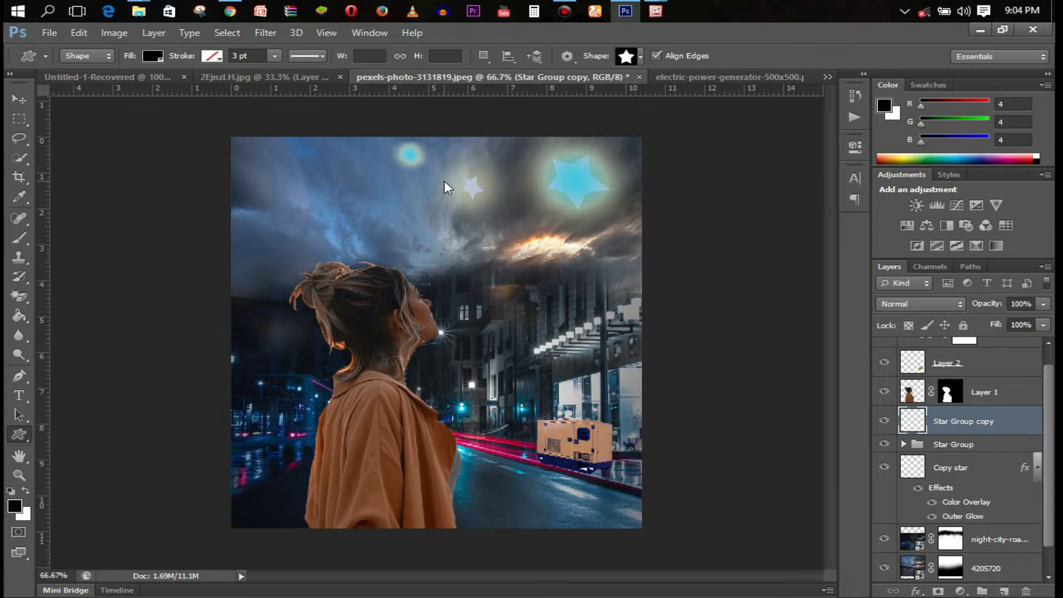
pyautogui.hotkey('ctrl', 'z')
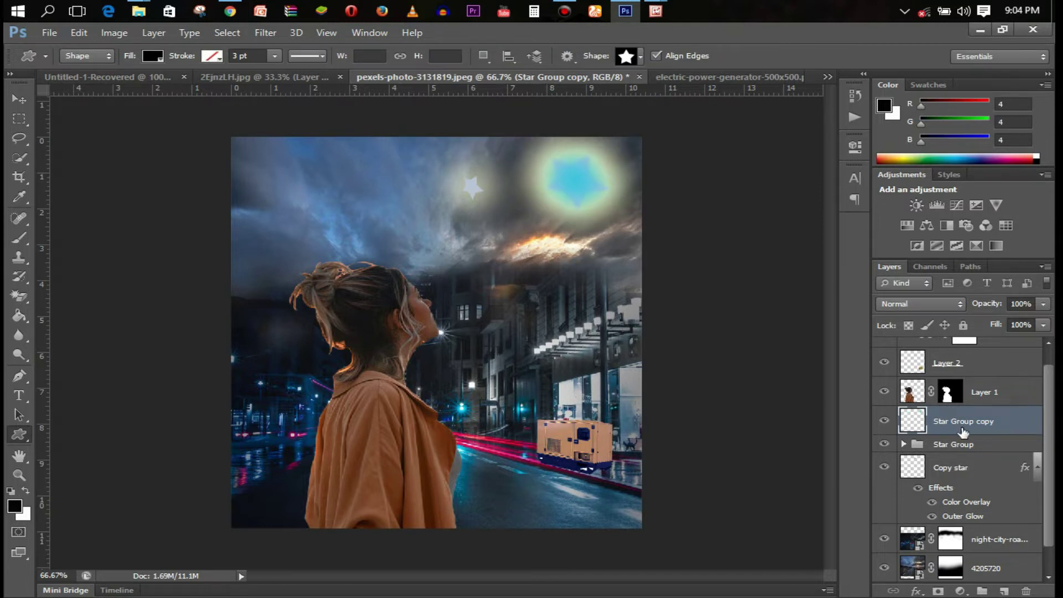
pyautogui.press('Delete')
# Step: Recolour the Copy star layer's Color Overlay to light cyan
pyautogui.click(966, 445)
pyautogui.doubleClick(967, 446)
pyautogui.click(688, 232)
pyautogui.click(949, 98)
pyautogui.click(659, 199)
pyautogui.click(821, 251)
pyautogui.click(644, 181)
pyautogui.press('Return')
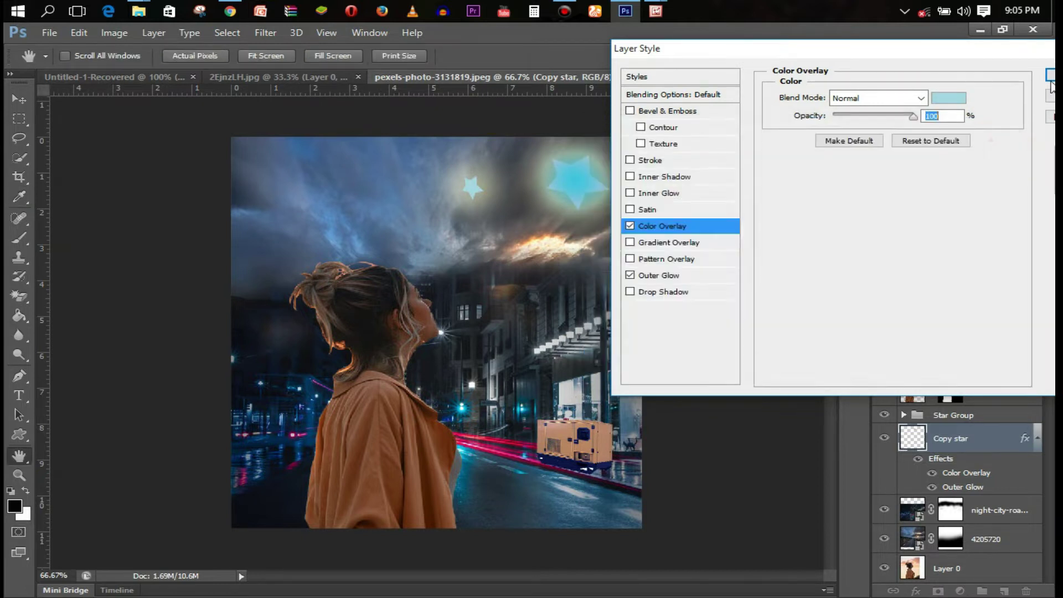
# Step: Alt-drag copies of the small star leftward across the sky
pyautogui.press('Return')
pyautogui.press('v')
pyautogui.moveTo(484, 189); pyautogui.dragTo(434, 166)
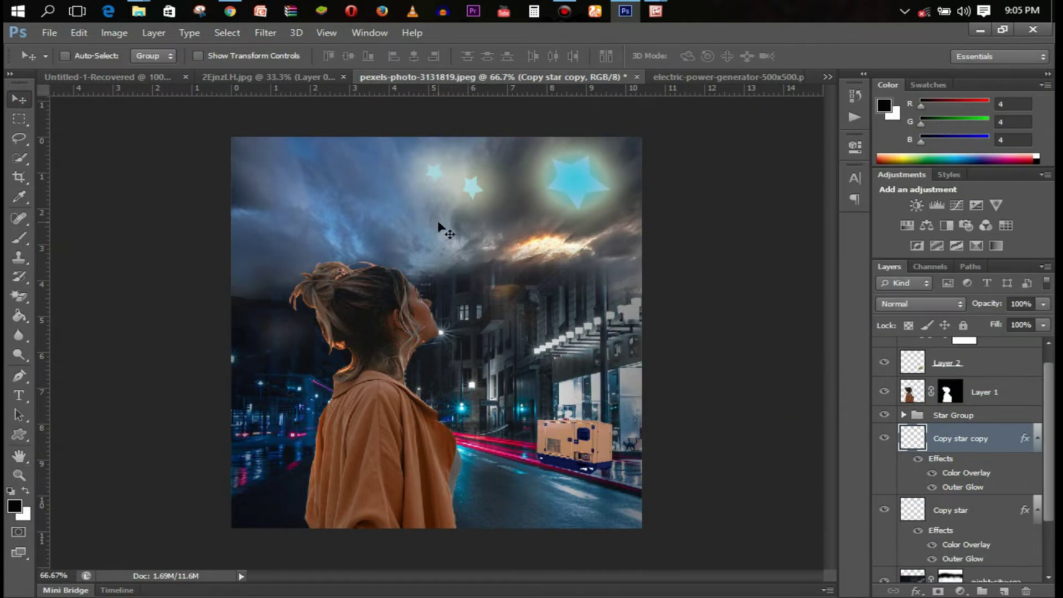
pyautogui.moveTo(437, 221)
pyautogui.keyDown('alt'); pyautogui.mouseDown()
pyautogui.moveTo(479, 238)
pyautogui.moveTo(456, 197)
pyautogui.moveTo(476, 202)
pyautogui.moveTo(284, 192)
pyautogui.moveTo(358, 193)
pyautogui.mouseUp(); pyautogui.keyUp('alt')
pyautogui.hotkey('ctrl', 't')
pyautogui.press('Return')
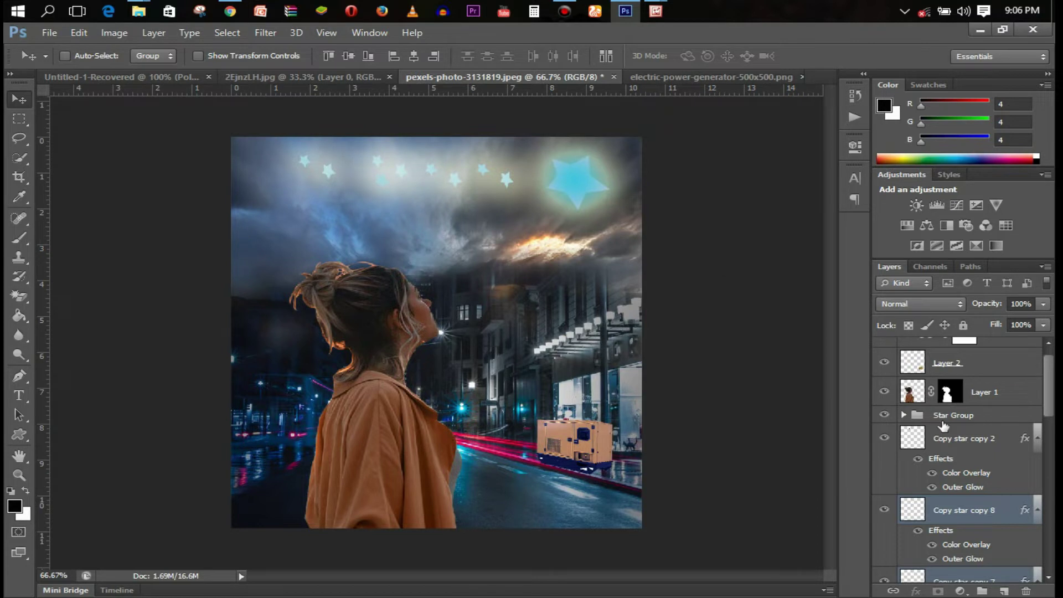
# Step: Delete the stray star and group the small star copies as 'Copy Star'
pyautogui.scroll(-3, 949, 543)
pyautogui.press('Delete')
pyautogui.click(960, 512)
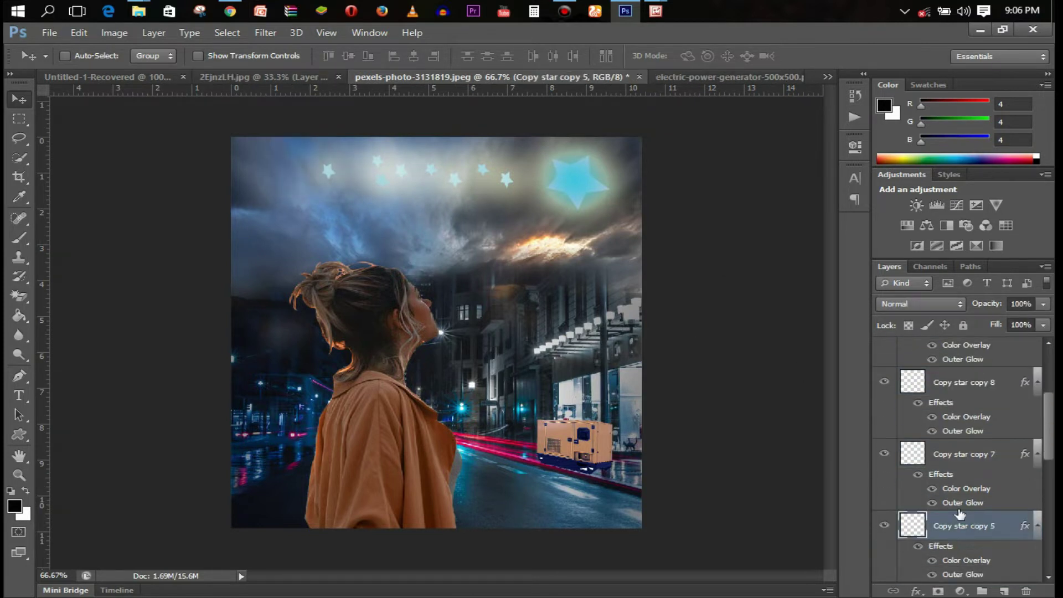
pyautogui.keyDown('shift'); pyautogui.click(952, 539); pyautogui.keyUp('shift')
pyautogui.hotkey('ctrl', 'g')
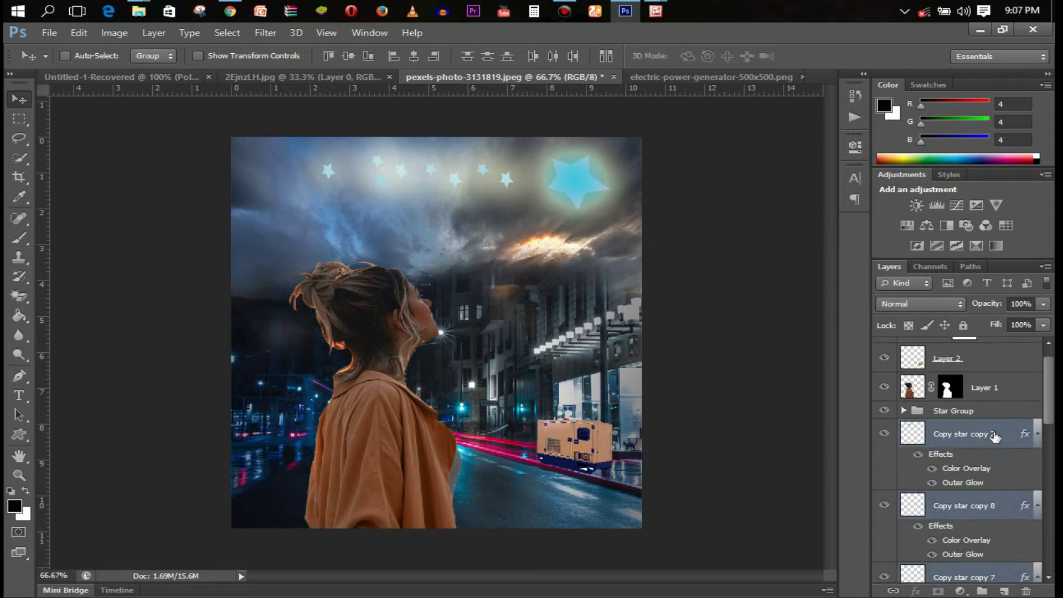
pyautogui.doubleClick(949, 451)
pyautogui.write('Copy Star')
pyautogui.press('Return')
# Step: Scale the Copy Star group and nudge the row of small stars right
pyautogui.hotkey('ctrl', 't')
pyautogui.moveTo(513, 169)
pyautogui.mouseDown()
pyautogui.moveTo(446, 181)
pyautogui.moveTo(465, 181)
pyautogui.mouseUp()
pyautogui.press('Return')
# Step: On a new layer, paint a large cyan brush dab in the upper-left sky
pyautogui.press('b')
pyautogui.click(1004, 590)
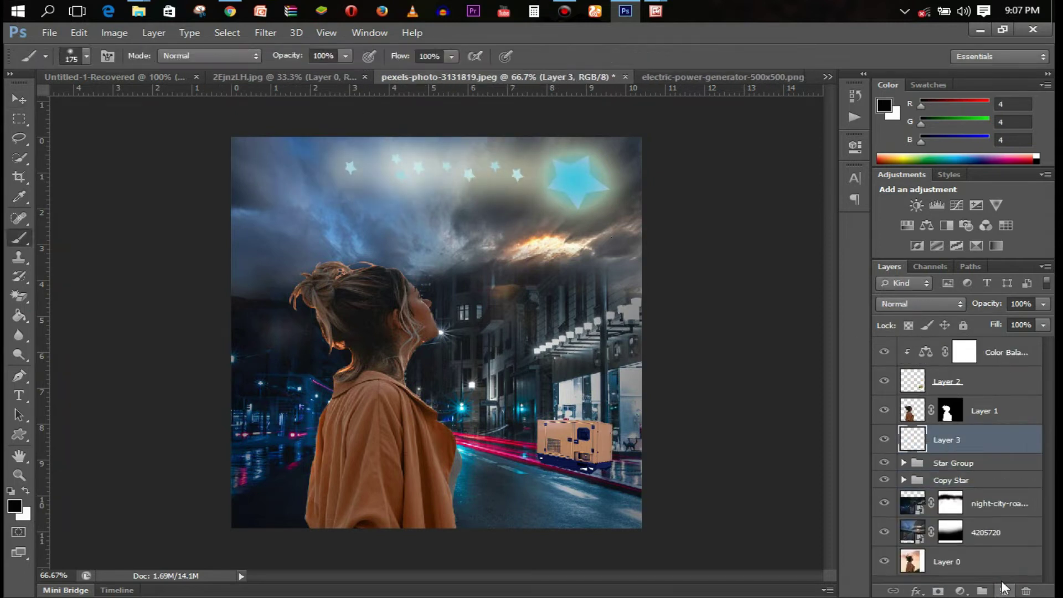
pyautogui.click(15, 505)
pyautogui.click(819, 249)
pyautogui.click(716, 197)
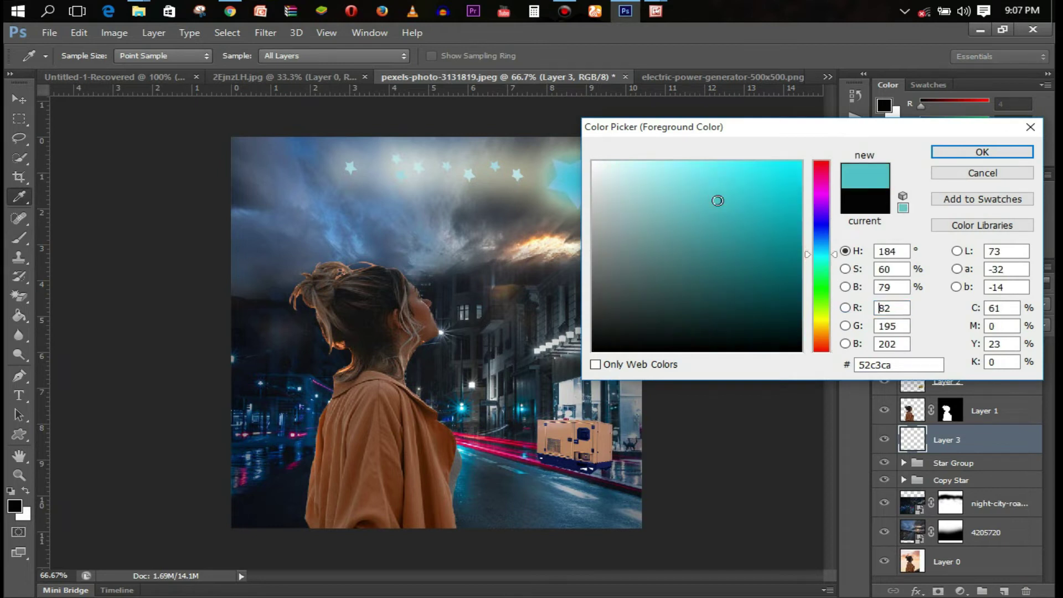
pyautogui.press('Return')
pyautogui.click(277, 213)
# Step: Shrink the cyan circle and nudge it slightly right
pyautogui.hotkey('ctrl', 'z')
pyautogui.click(86, 56)
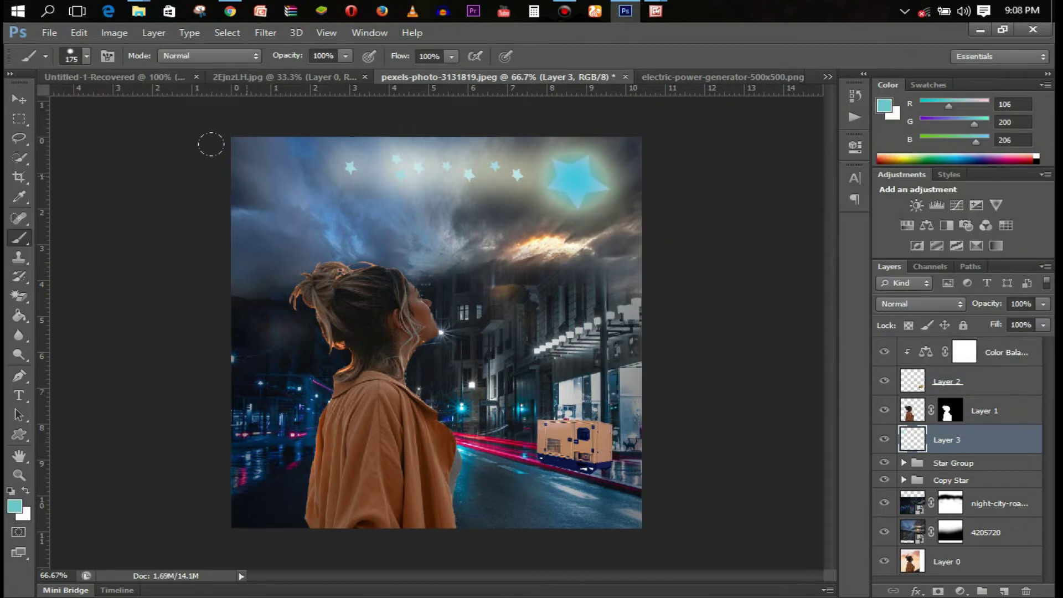
pyautogui.click(287, 187)
pyautogui.press('v')
pyautogui.hotkey('ctrl', 't')
pyautogui.moveTo(336, 144); pyautogui.dragTo(321, 147)
pyautogui.press('Return')
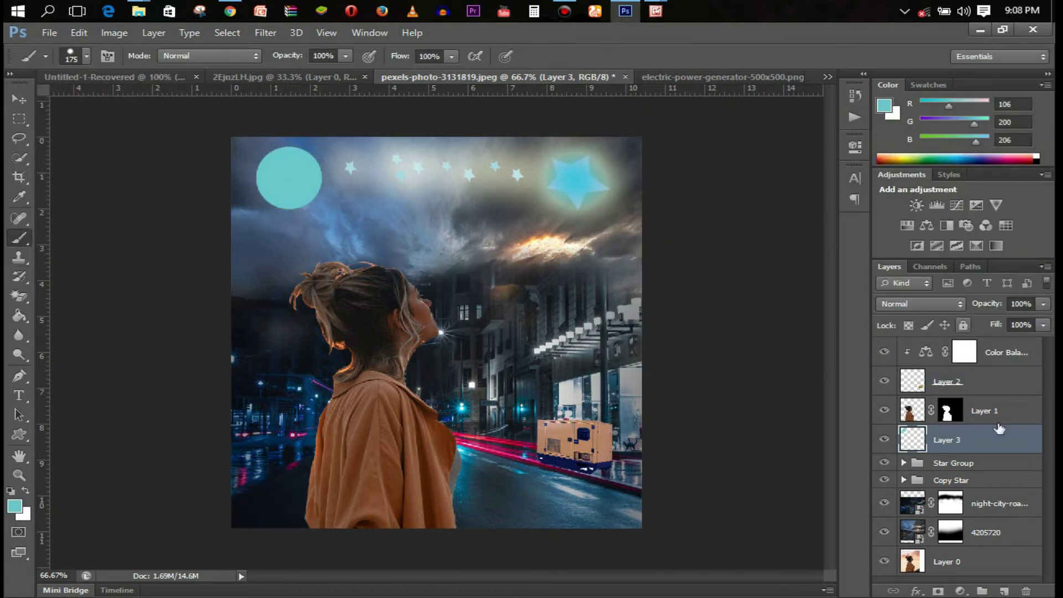
# Step: Add a new layer above and give the cyan circle a light cyan Color Overlay
pyautogui.click(1003, 591)
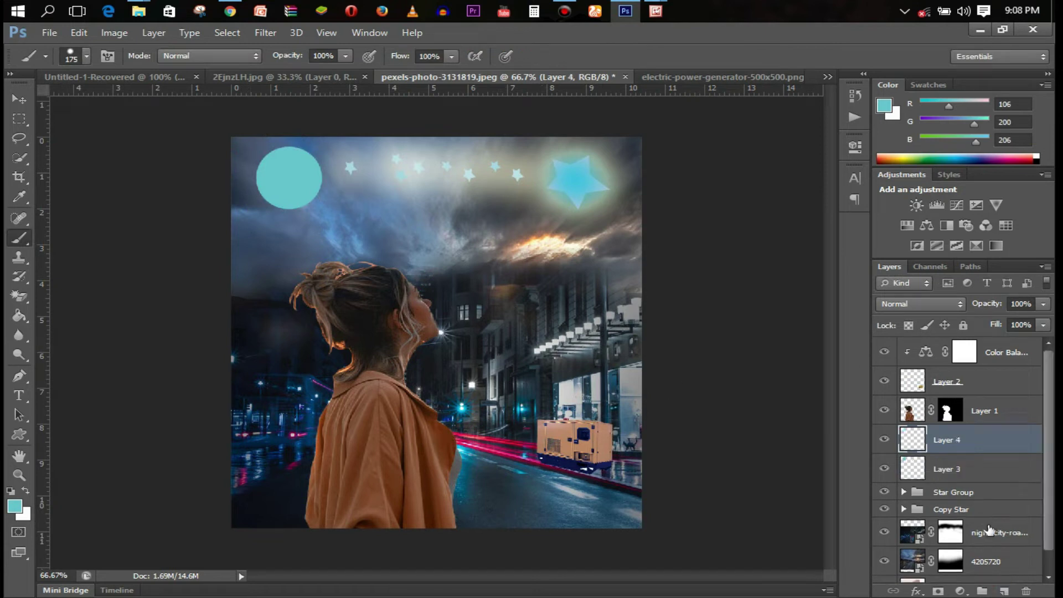
pyautogui.doubleClick(974, 469)
pyautogui.click(662, 226)
pyautogui.click(948, 98)
pyautogui.click(803, 260)
pyautogui.click(966, 148)
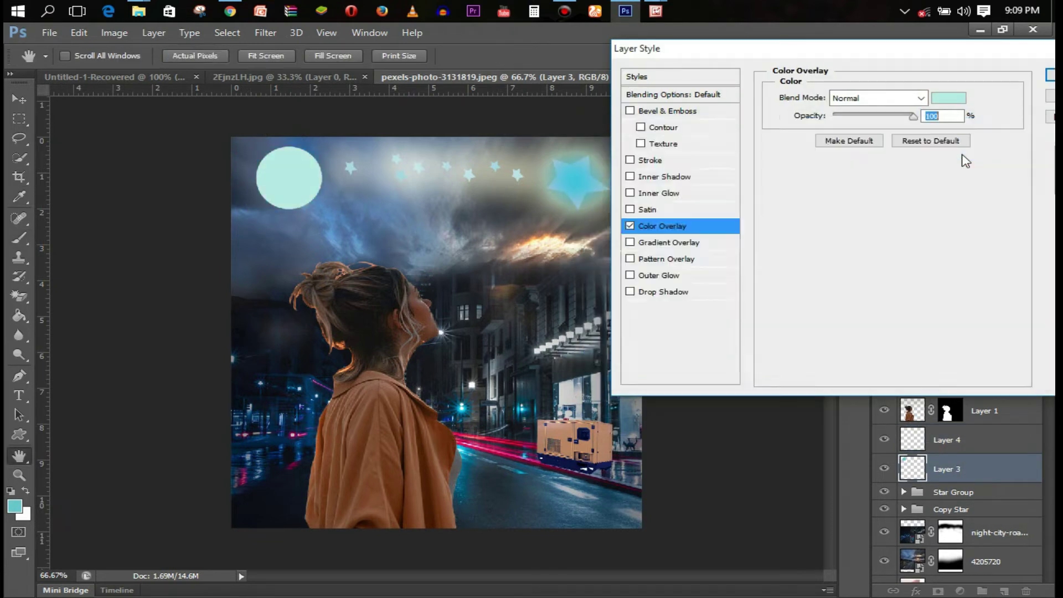
pyautogui.press('Return')
# Step: On Layer 4, brush yellow and pink bands across the moon
pyautogui.press('b')
pyautogui.click(908, 159)
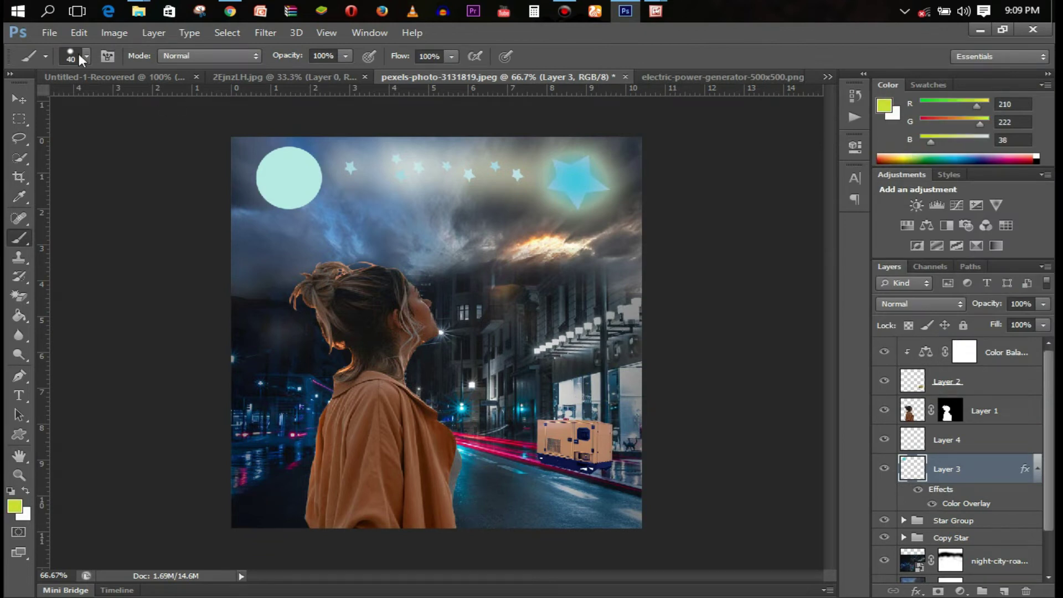
pyautogui.click(963, 421)
pyautogui.click(919, 440)
pyautogui.moveTo(273, 194)
pyautogui.mouseDown()
pyautogui.moveTo(284, 202)
pyautogui.moveTo(267, 194)
pyautogui.moveTo(287, 166)
pyautogui.moveTo(265, 174)
pyautogui.moveTo(296, 150)
pyautogui.moveTo(326, 161)
pyautogui.mouseUp()
pyautogui.keyDown('alt'); pyautogui.click(316, 190); pyautogui.keyUp('alt')
pyautogui.keyDown('alt'); pyautogui.click(293, 171); pyautogui.keyUp('alt')
# Step: Clip the painted Layer 4 to the moon circle, rasterize the moon's style, and fade Layer 4 to half opacity
pyautogui.rightClick(1002, 439)
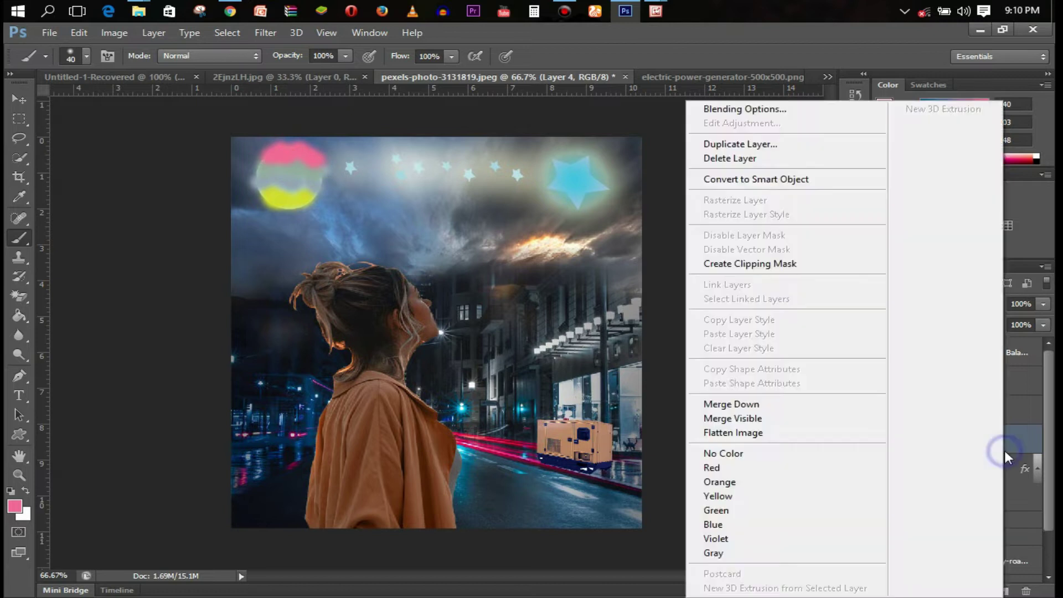
pyautogui.click(775, 262)
pyautogui.rightClick(947, 469)
pyautogui.click(796, 201)
pyautogui.click(960, 440)
pyautogui.click(1043, 304)
pyautogui.moveTo(1044, 320); pyautogui.dragTo(1003, 324)
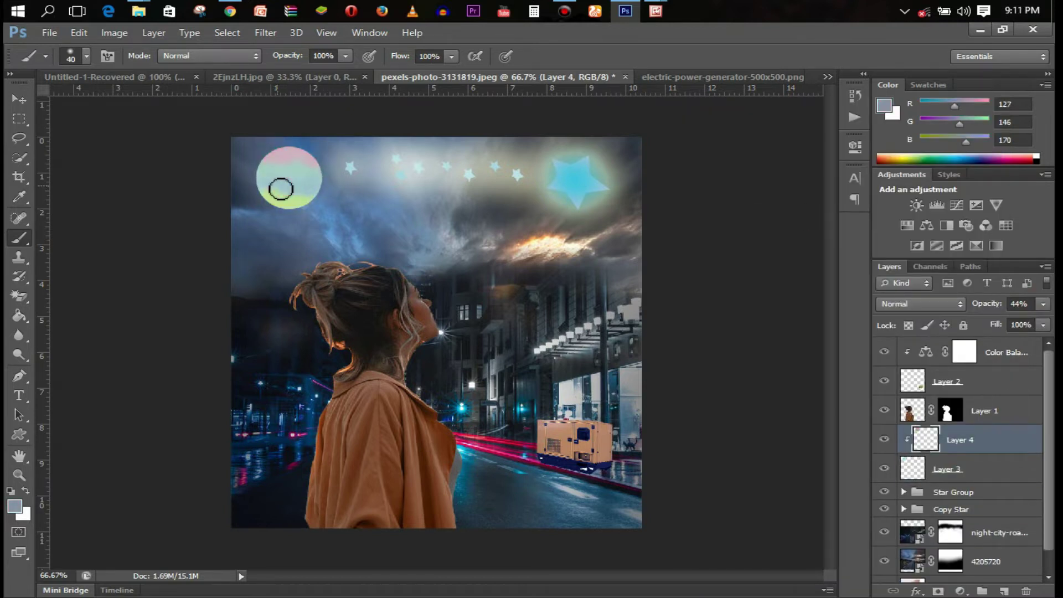
# Step: Paint yellow, peach, pink and bluish-grey strokes across the moon, lowering the layer's opacity further
pyautogui.keyDown('alt'); pyautogui.click(326, 183); pyautogui.keyUp('alt')
pyautogui.moveTo(266, 182); pyautogui.dragTo(315, 194)
pyautogui.click(1043, 304)
pyautogui.moveTo(1000, 320); pyautogui.dragTo(992, 322)
pyautogui.click(887, 162)
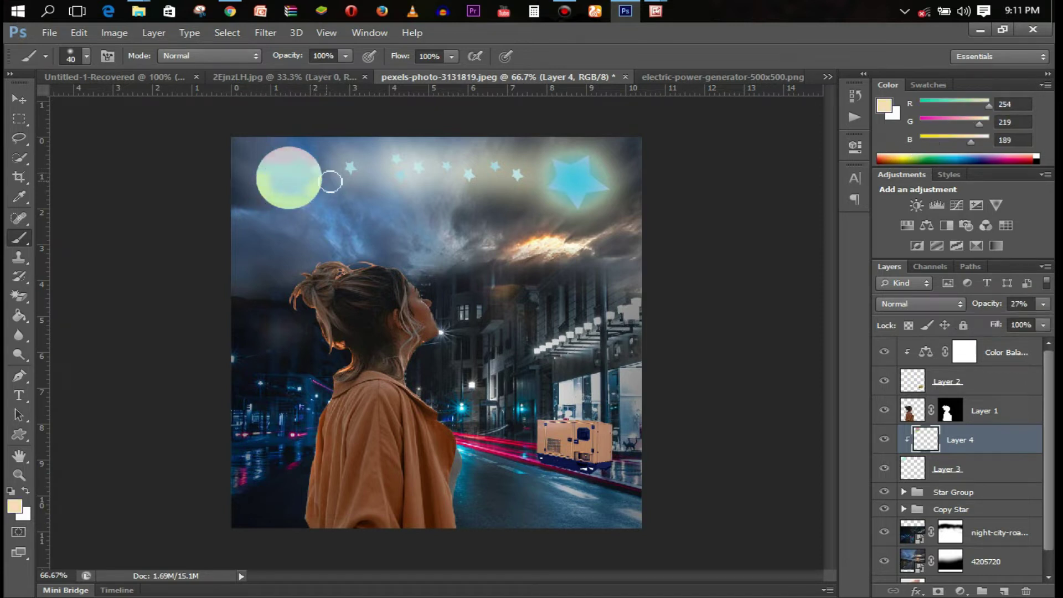
pyautogui.click(876, 164)
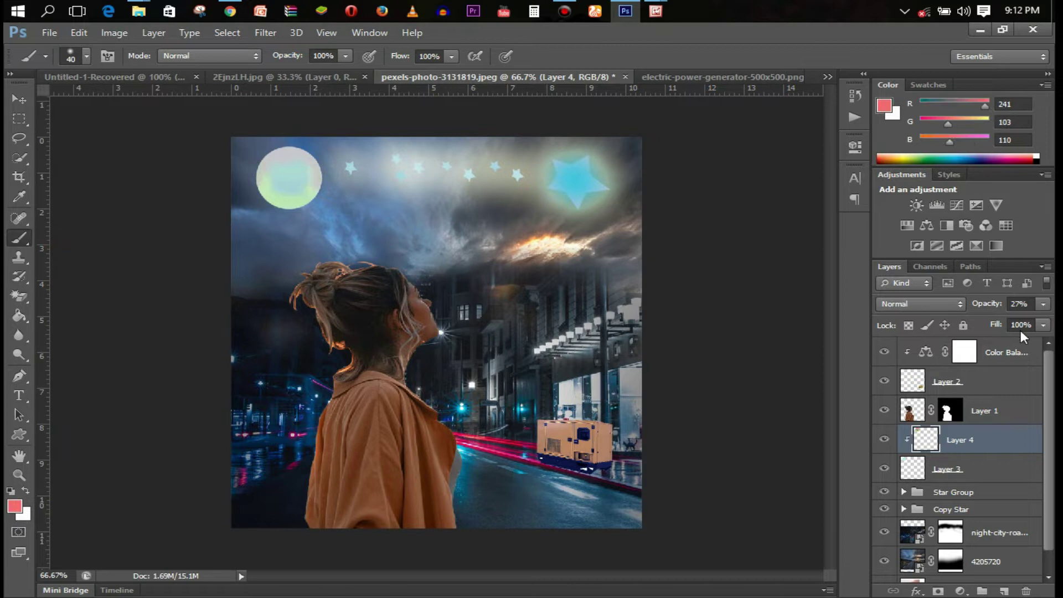
pyautogui.press('[')
pyautogui.press('[')
pyautogui.press('[')
pyautogui.keyDown('alt'); pyautogui.click(266, 185); pyautogui.keyUp('alt')
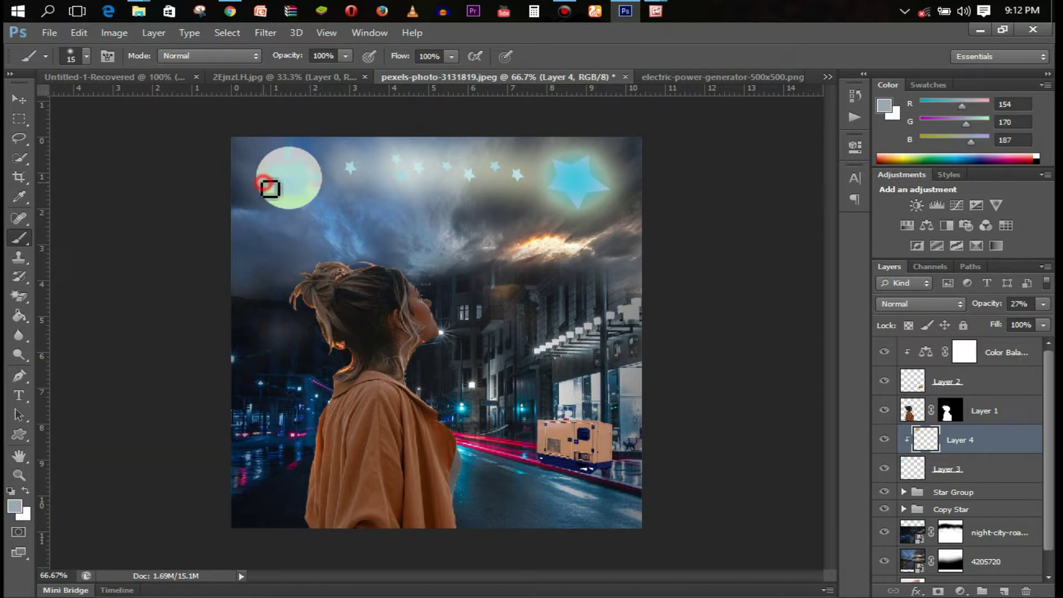
# Step: Gaussian Blur the painted moon colours and raise that layer's opacity to about 65%
pyautogui.click(266, 33)
pyautogui.click(498, 285)
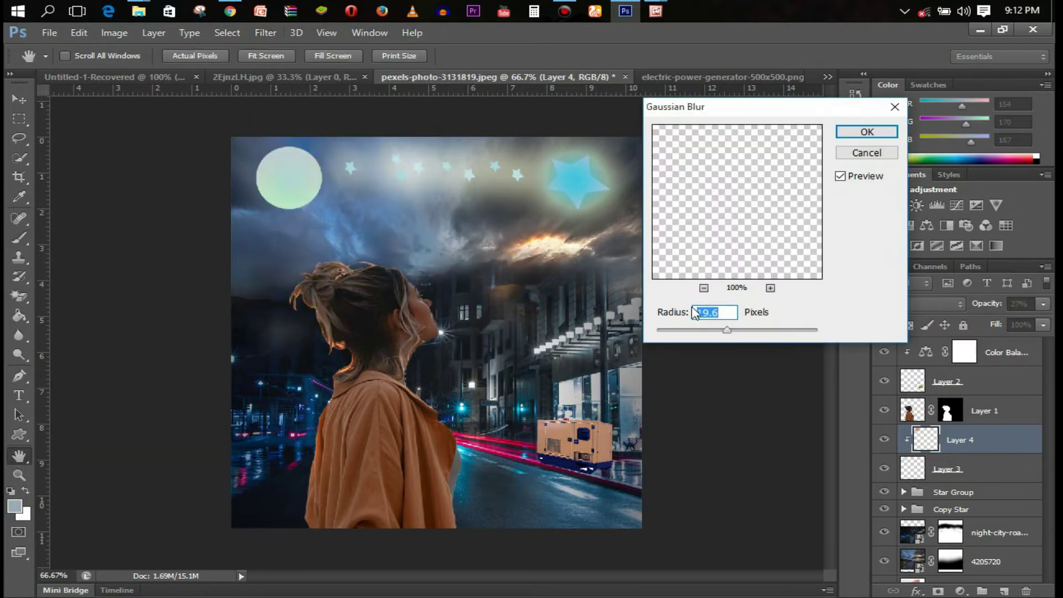
pyautogui.press('Return')
pyautogui.moveTo(1043, 304); pyautogui.dragTo(1022, 326)
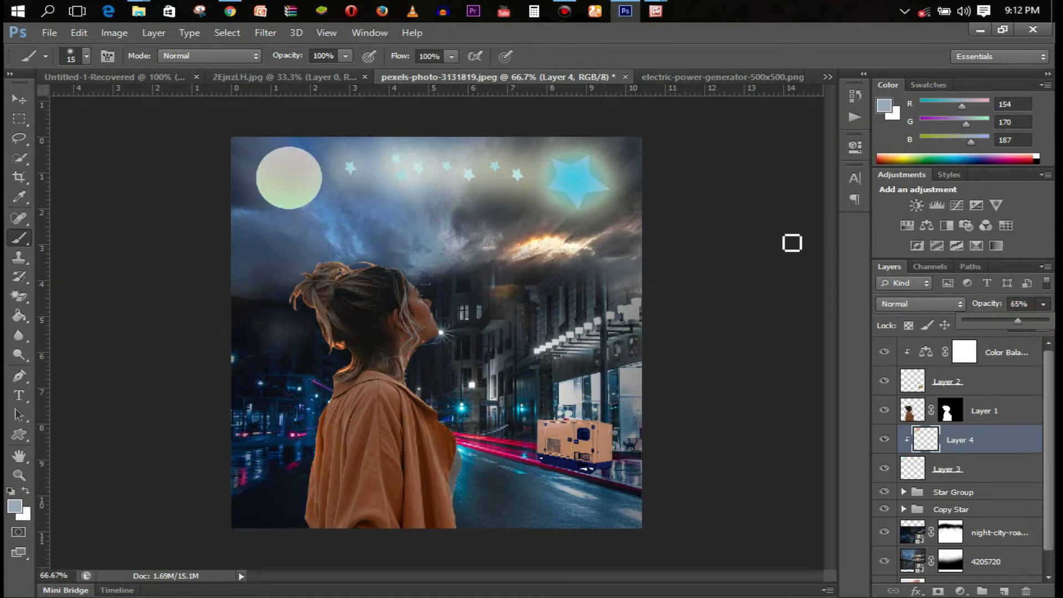
pyautogui.click(265, 33)
pyautogui.click(515, 288)
pyautogui.moveTo(698, 335); pyautogui.dragTo(719, 329)
pyautogui.press('Return')
# Step: Blur the moon's base layer by 2.2 px, merge both moon layers, and name the result Moon
pyautogui.click(947, 469)
pyautogui.click(266, 33)
pyautogui.click(504, 297)
pyautogui.press('Return')
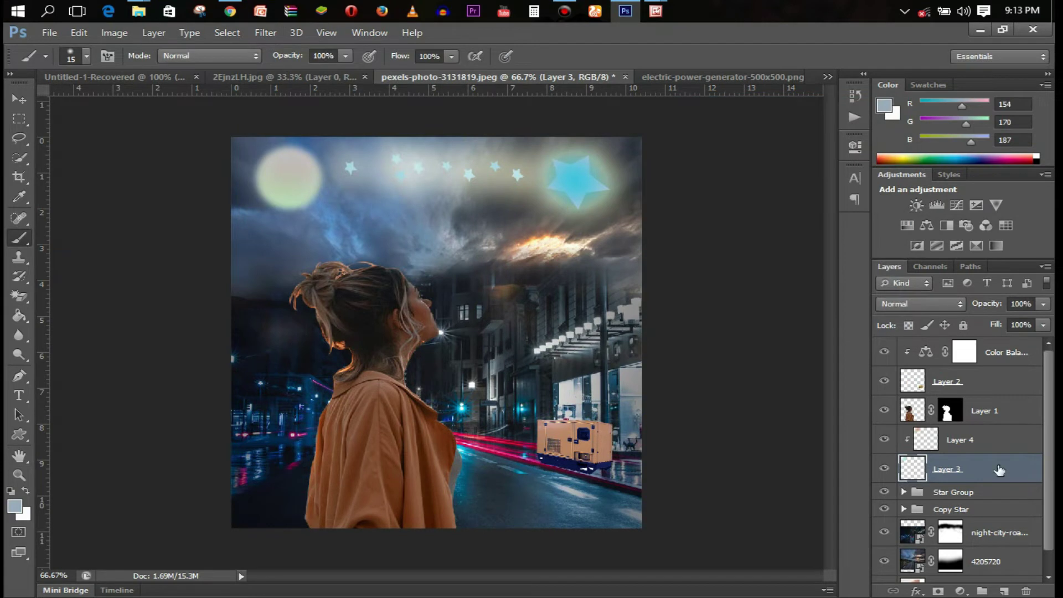
pyautogui.click(266, 33)
pyautogui.click(504, 288)
pyautogui.click(873, 131)
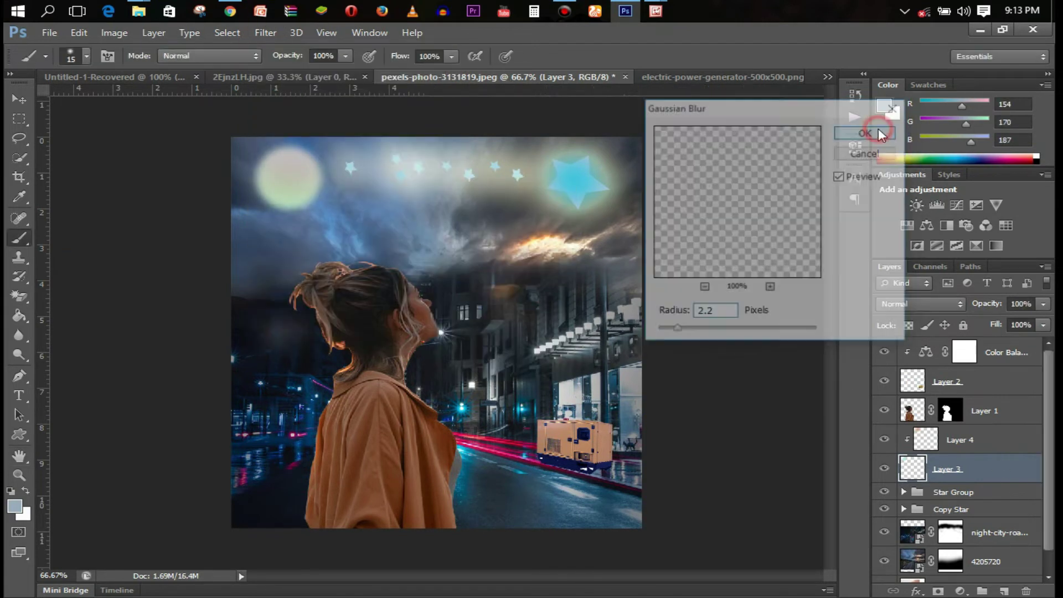
pyautogui.press('Delete')
pyautogui.doubleClick(946, 440)
pyautogui.write('Moon')
pyautogui.press('Return')
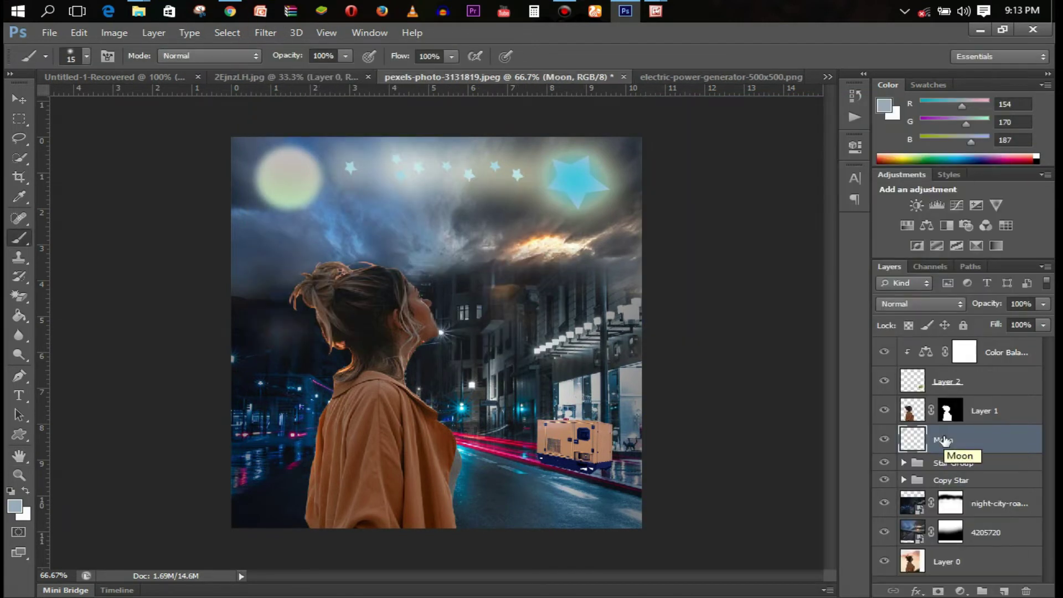
# Step: Expand Star Group, select the Blur star layer, and place the rain image into the document
pyautogui.click(953, 463)
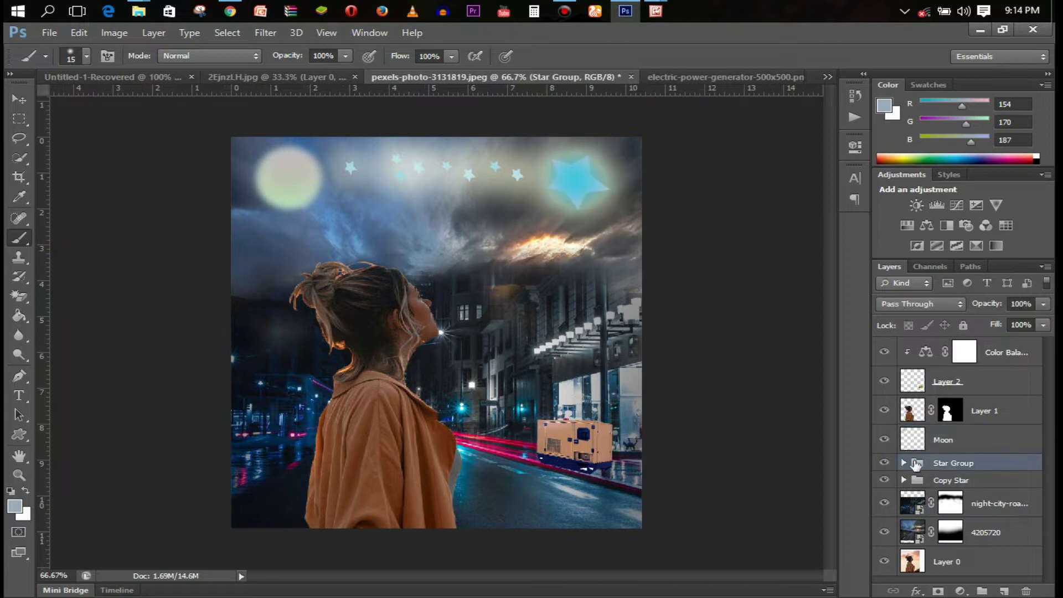
pyautogui.click(903, 463)
pyautogui.click(963, 486)
pyautogui.click(49, 33)
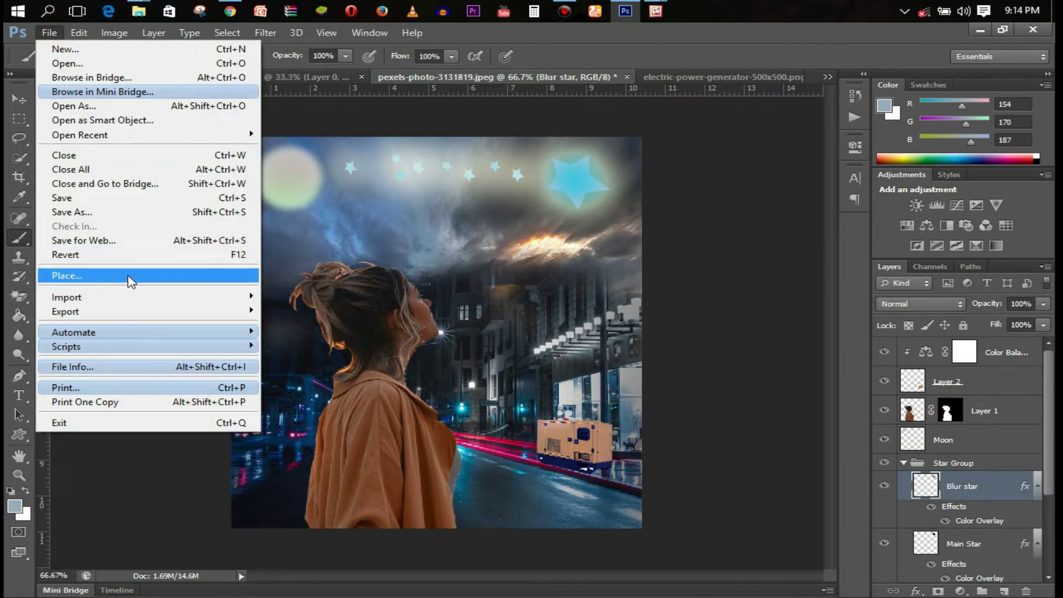
pyautogui.click(130, 275)
pyautogui.doubleClick(361, 223)
# Step: Stretch the placed rain image across the top of the sky and blend it with Screen
pyautogui.moveTo(574, 314); pyautogui.dragTo(574, 222)
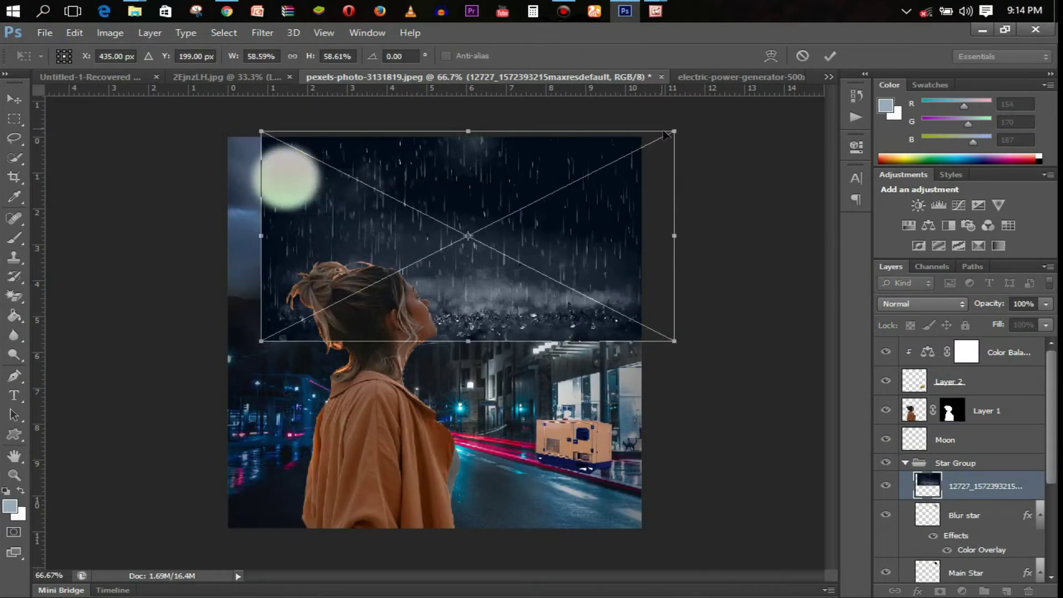
pyautogui.moveTo(677, 351); pyautogui.dragTo(465, 311)
pyautogui.moveTo(373, 227); pyautogui.dragTo(547, 240)
pyautogui.moveTo(546, 344); pyautogui.dragTo(546, 275)
pyautogui.press('Return')
pyautogui.press('b')
pyautogui.click(936, 304)
pyautogui.click(897, 137)
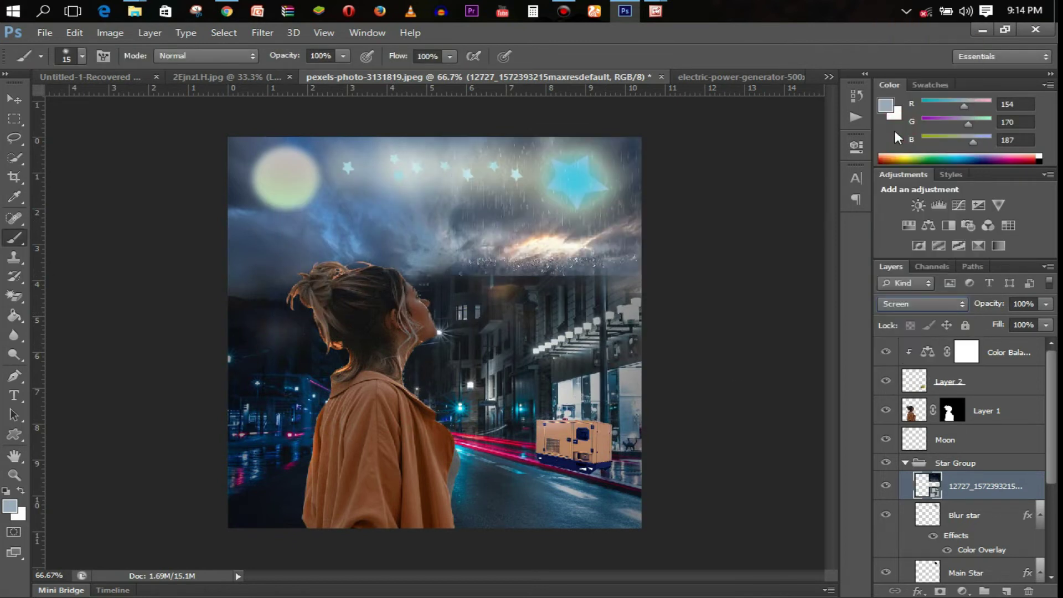
# Step: Shrink the cloud image into the top-right sky with Ctrl+T and clip it to the Blur star layer
pyautogui.hotkey('ctrl', 't')
pyautogui.moveTo(444, 281); pyautogui.dragTo(522, 217)
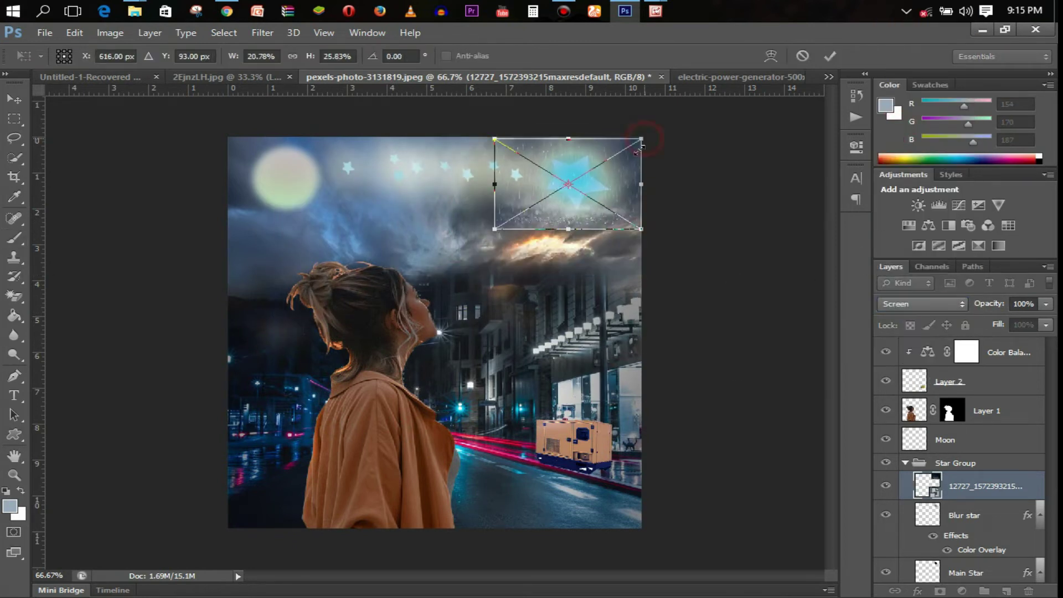
pyautogui.press('Return')
pyautogui.rightClick(1003, 481)
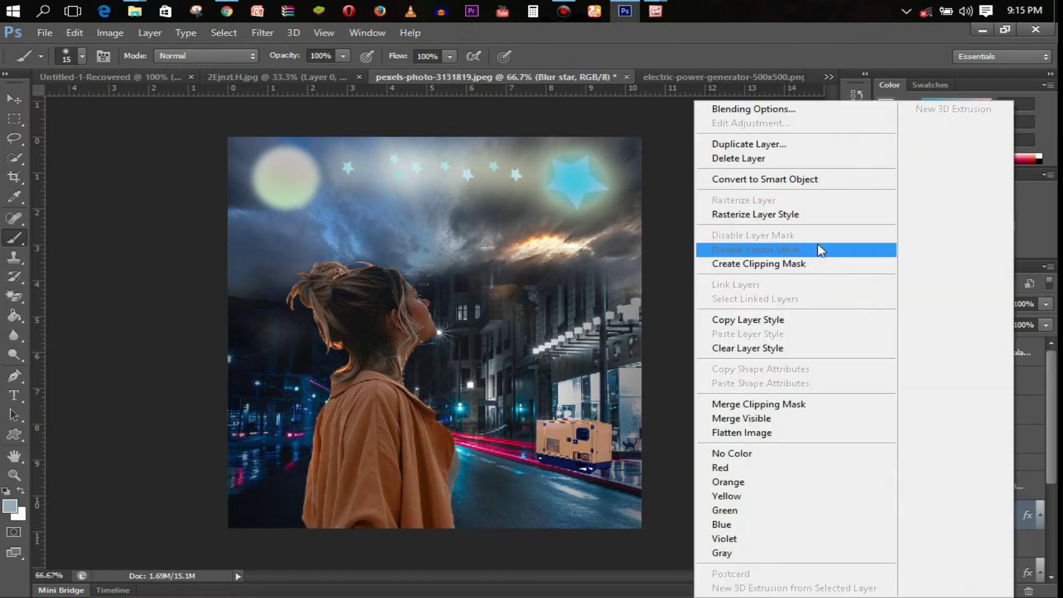
pyautogui.click(775, 247)
# Step: Try blend modes and opacity on the cloud texture, settling on Screen
pyautogui.click(922, 304)
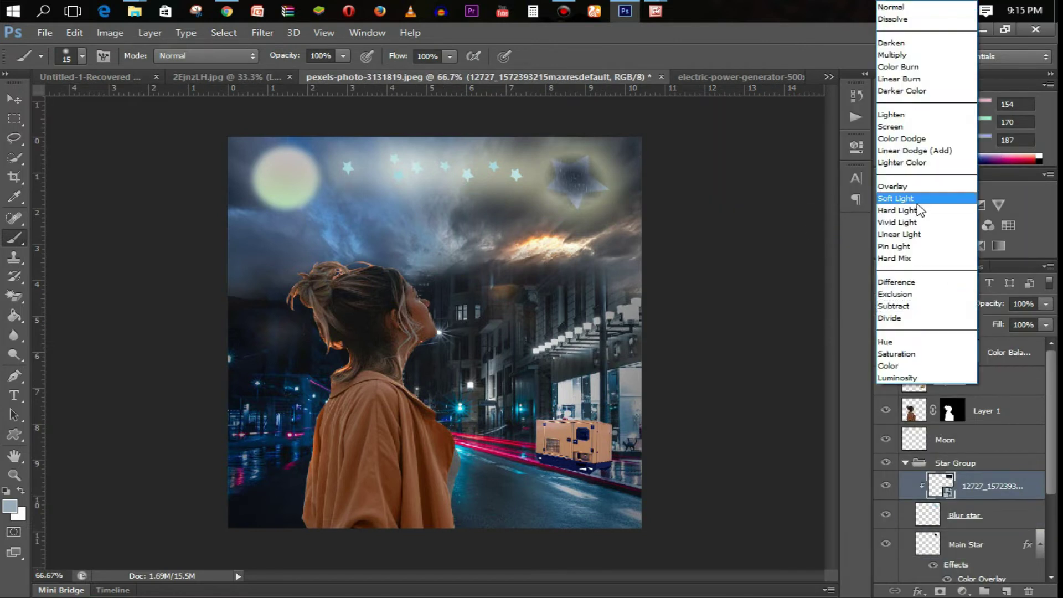
pyautogui.press('Escape')
pyautogui.moveTo(1045, 304); pyautogui.dragTo(1000, 320)
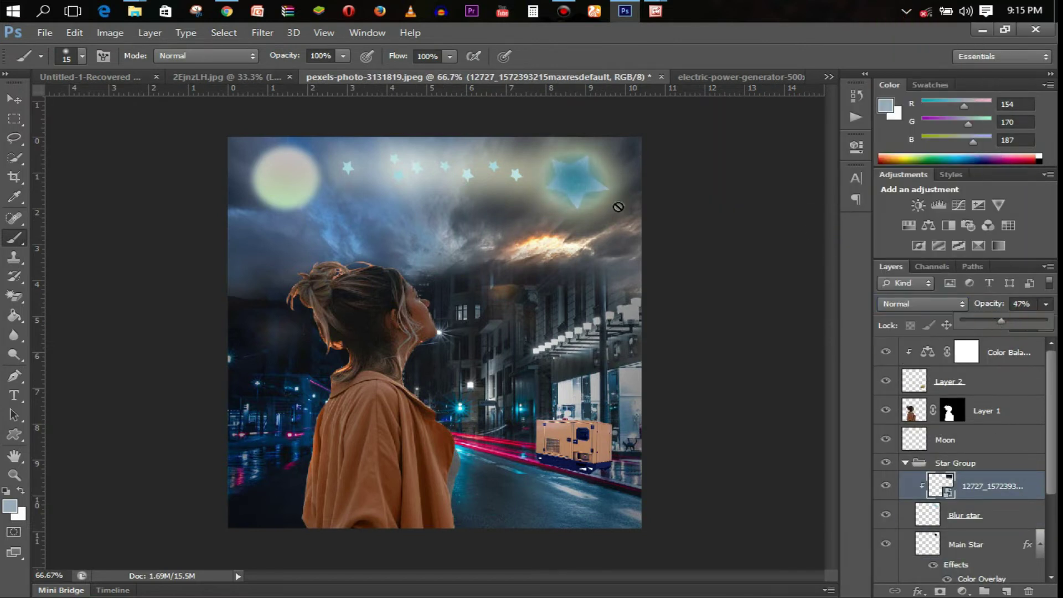
pyautogui.moveTo(1045, 304); pyautogui.dragTo(1014, 323)
pyautogui.click(921, 304)
pyautogui.click(918, 212)
pyautogui.click(921, 304)
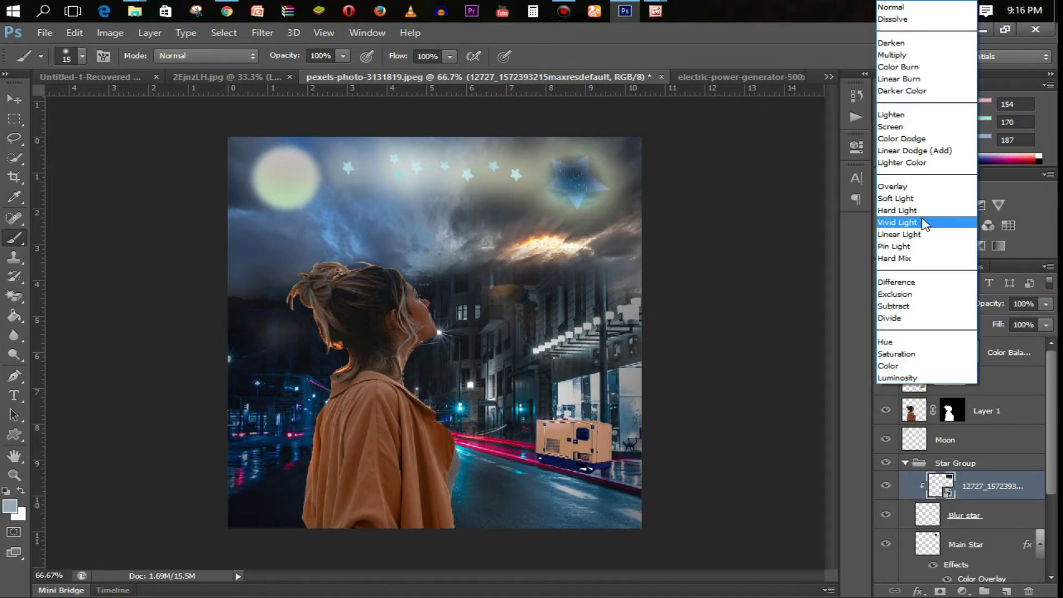
pyautogui.click(900, 126)
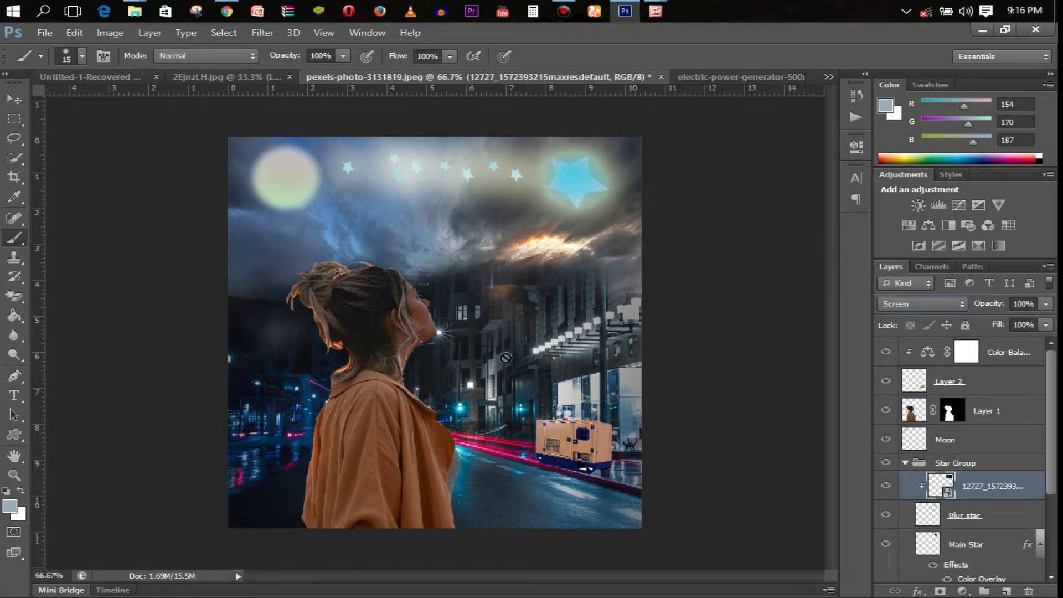
pyautogui.hotkey('alt', ']')
pyautogui.hotkey('alt', ']')
pyautogui.hotkey('alt', ']')
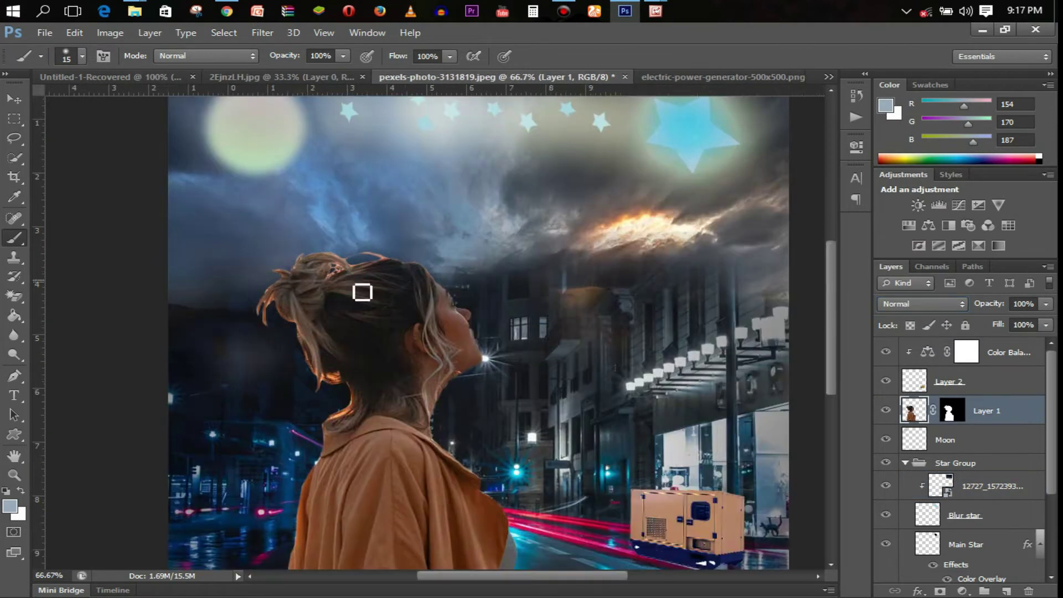
# Step: Try a desaturating Hue/Saturation adjustment above the woman, then discard it
pyautogui.click(962, 591)
pyautogui.click(952, 410)
pyautogui.moveTo(714, 266); pyautogui.dragTo(679, 270)
pyautogui.moveTo(722, 238)
pyautogui.mouseDown()
pyautogui.moveTo(636, 235)
pyautogui.moveTo(712, 237)
pyautogui.mouseUp()
pyautogui.moveTo(714, 300); pyautogui.dragTo(705, 301)
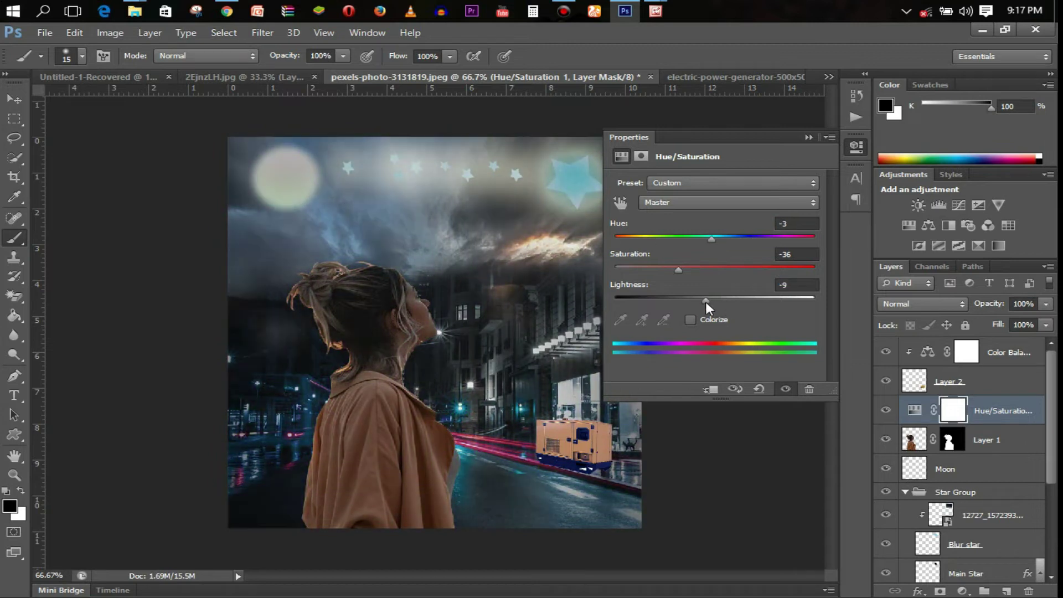
pyautogui.click(809, 136)
pyautogui.press('Delete')
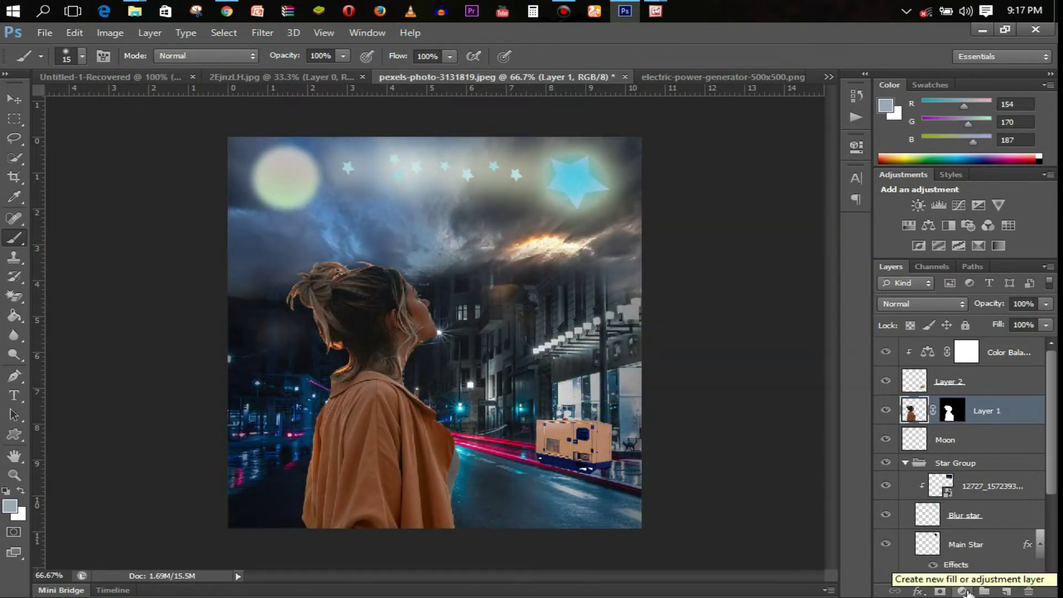
# Step: Add a Color Balance (Cyan -62, Magenta -20) clipped to the woman's layer and duplicate Layer 1
pyautogui.click(961, 590)
pyautogui.click(933, 425)
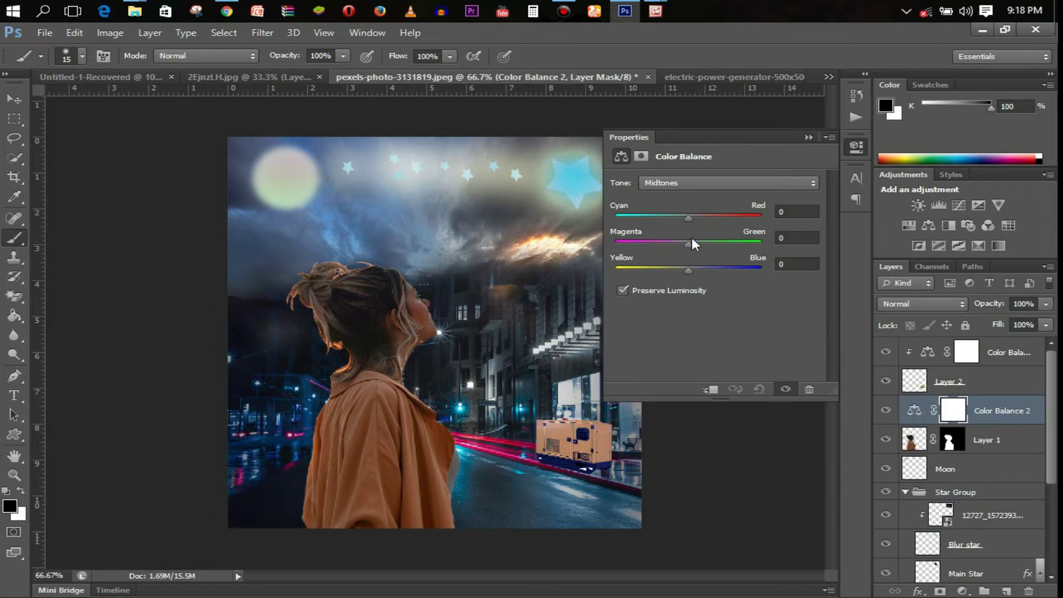
pyautogui.click(711, 388)
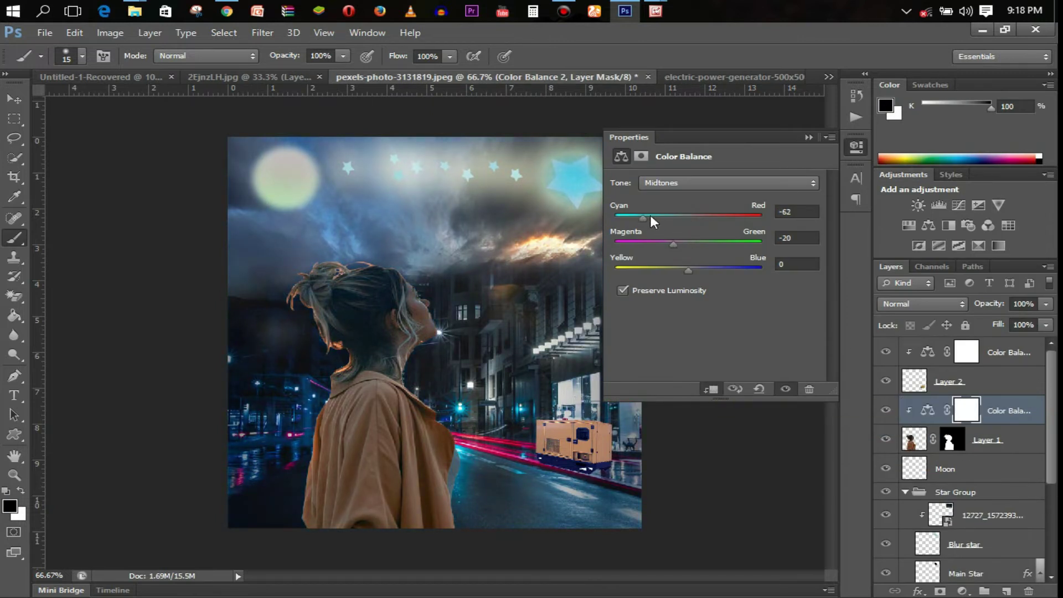
pyautogui.click(809, 136)
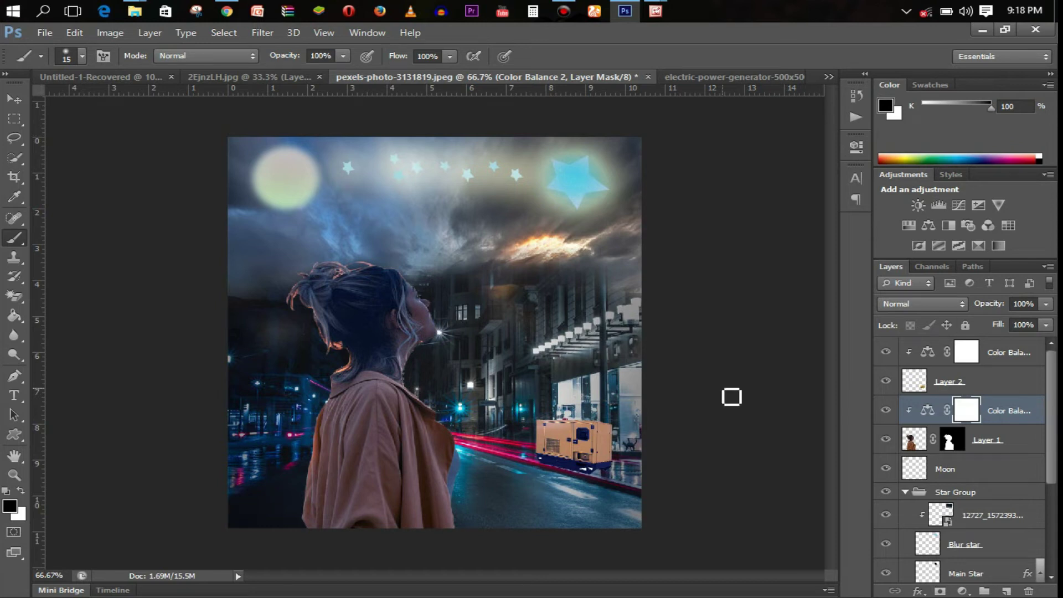
pyautogui.click(1017, 443)
pyautogui.hotkey('ctrl', 'j')
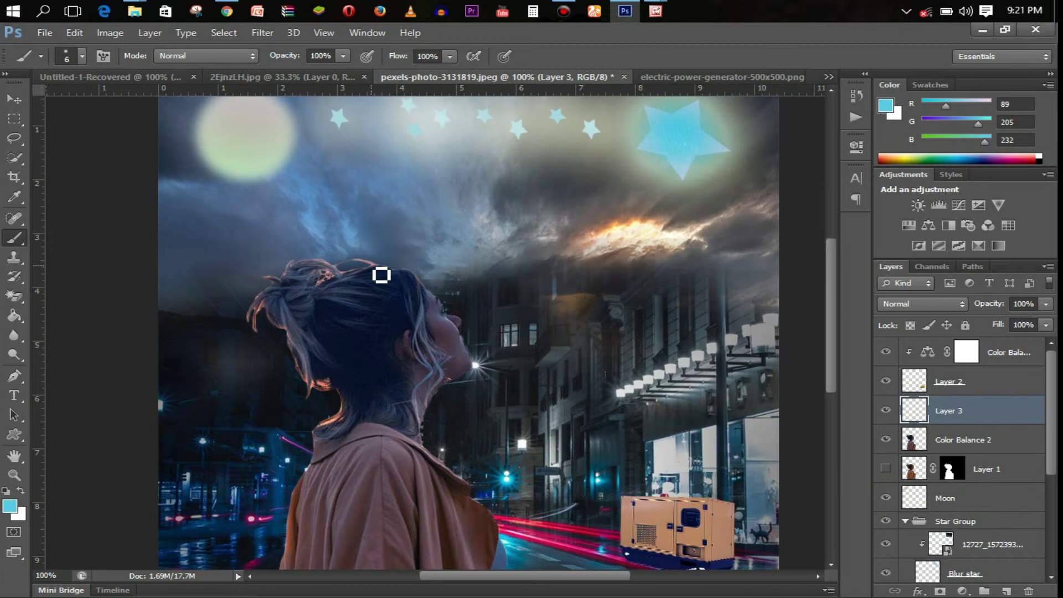
# Step: Paint thin cyan rim light along her hair and profile with a small 67% brush
pyautogui.press('[')
pyautogui.press('[')
pyautogui.press('[')
pyautogui.press('6')
pyautogui.press('7')
pyautogui.scroll(2, 381, 270)
pyautogui.scroll(-2, 351, 267)
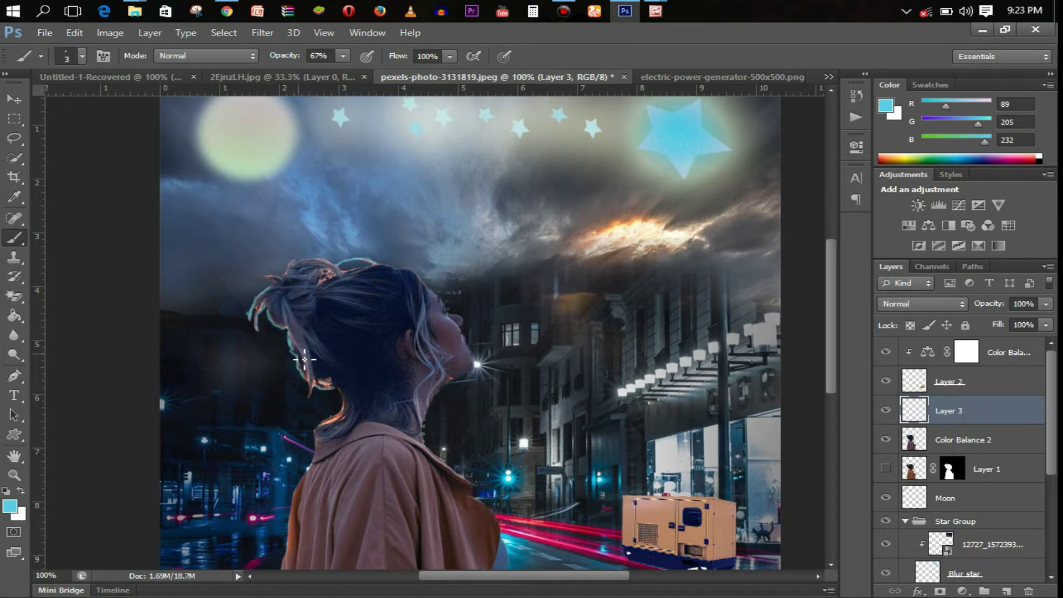
pyautogui.press('e')
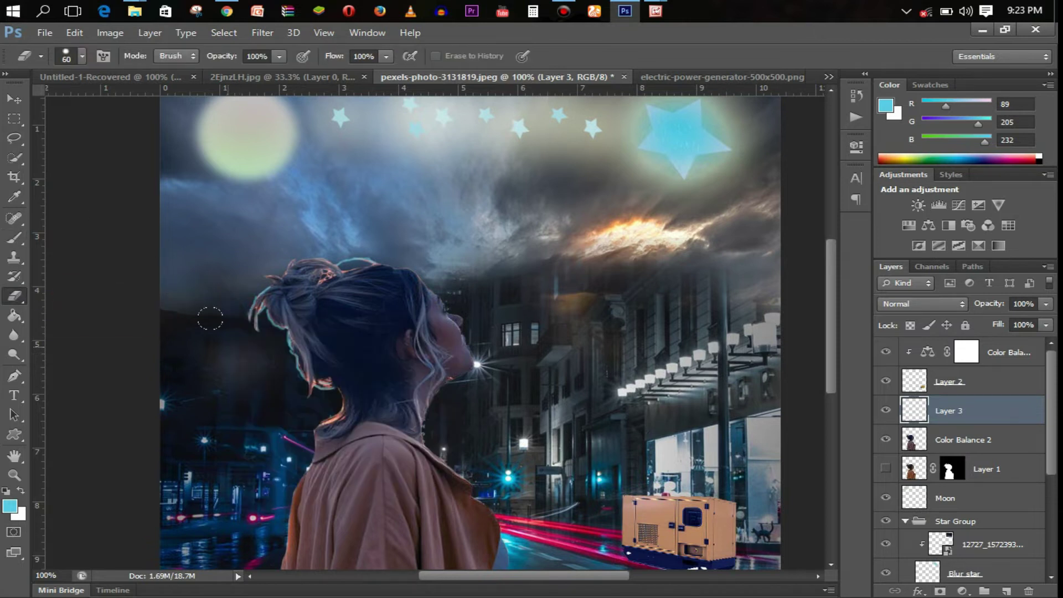
pyautogui.press('b')
pyautogui.hotkey('ctrl', '-')
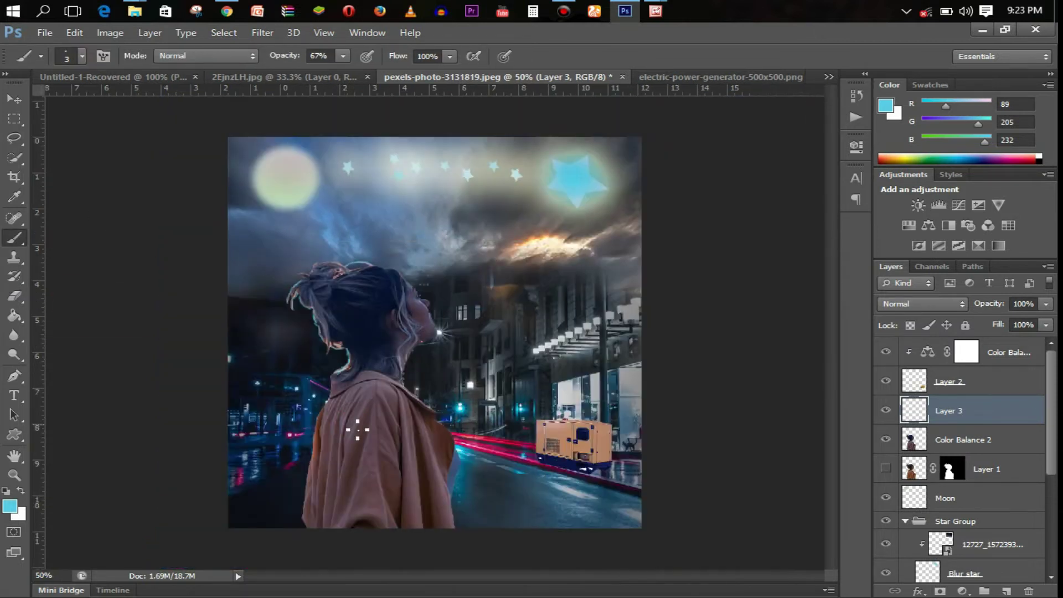
pyautogui.hotkey('ctrl', '-')
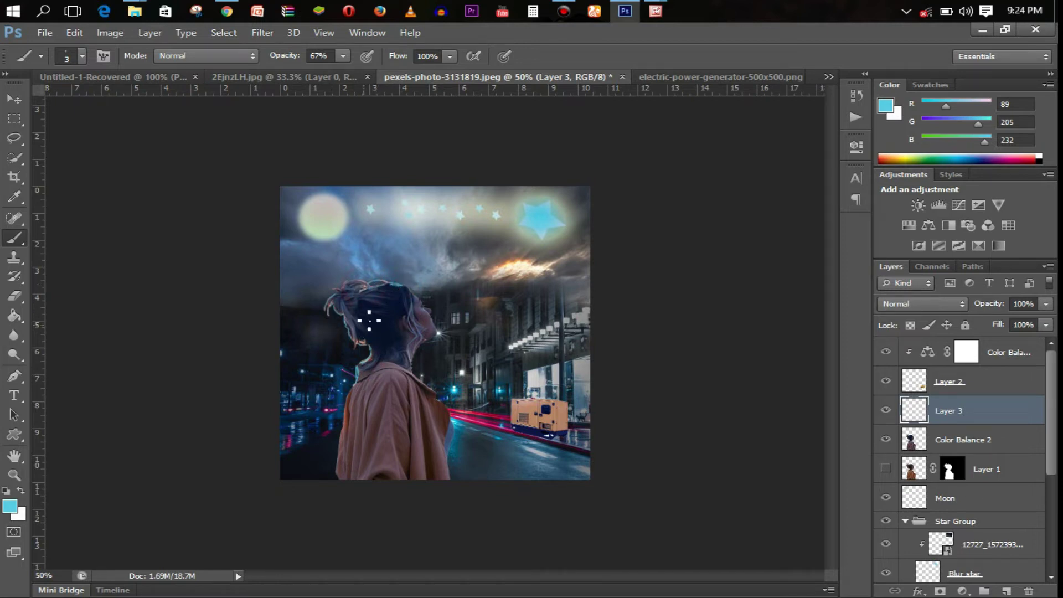
# Step: Set the rim-light layer to Hard Light and place the thunder light 1 file into the sky
pyautogui.click(948, 304)
pyautogui.click(918, 208)
pyautogui.click(44, 33)
pyautogui.click(55, 273)
pyautogui.click(566, 152)
pyautogui.doubleClick(356, 321)
pyautogui.doubleClick(444, 207)
pyautogui.moveTo(488, 277)
pyautogui.mouseDown()
pyautogui.moveTo(537, 238)
pyautogui.moveTo(529, 275)
pyautogui.moveTo(550, 294)
pyautogui.mouseUp()
pyautogui.press('Return')
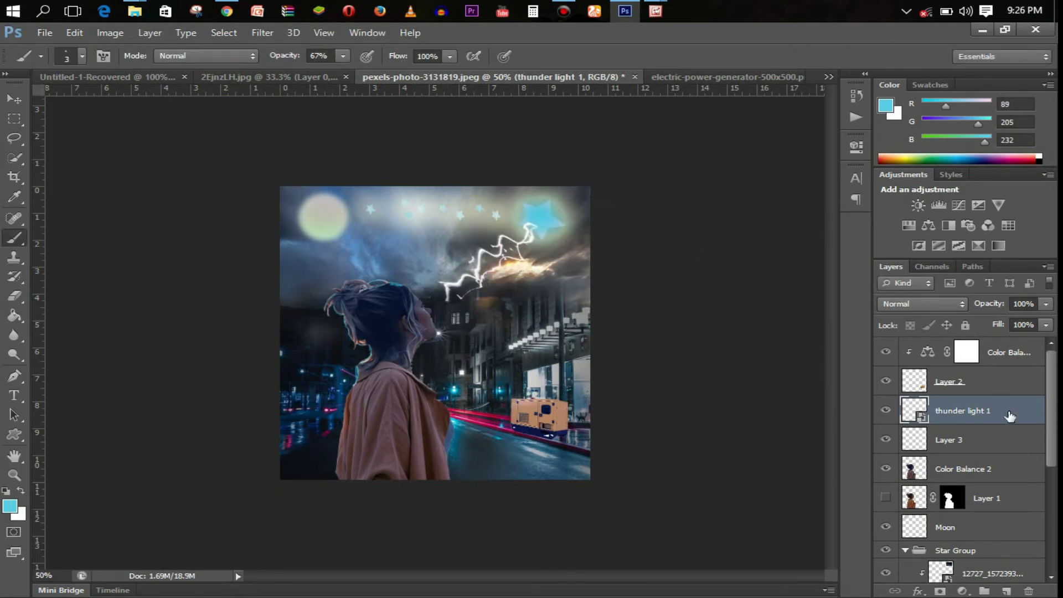
# Step: Give the lightning a white Color Overlay and a wider cyan Outer Glow at 47% opacity
pyautogui.doubleClick(1011, 417)
pyautogui.click(662, 226)
pyautogui.click(949, 95)
pyautogui.click(600, 171)
pyautogui.click(1013, 149)
pyautogui.click(659, 275)
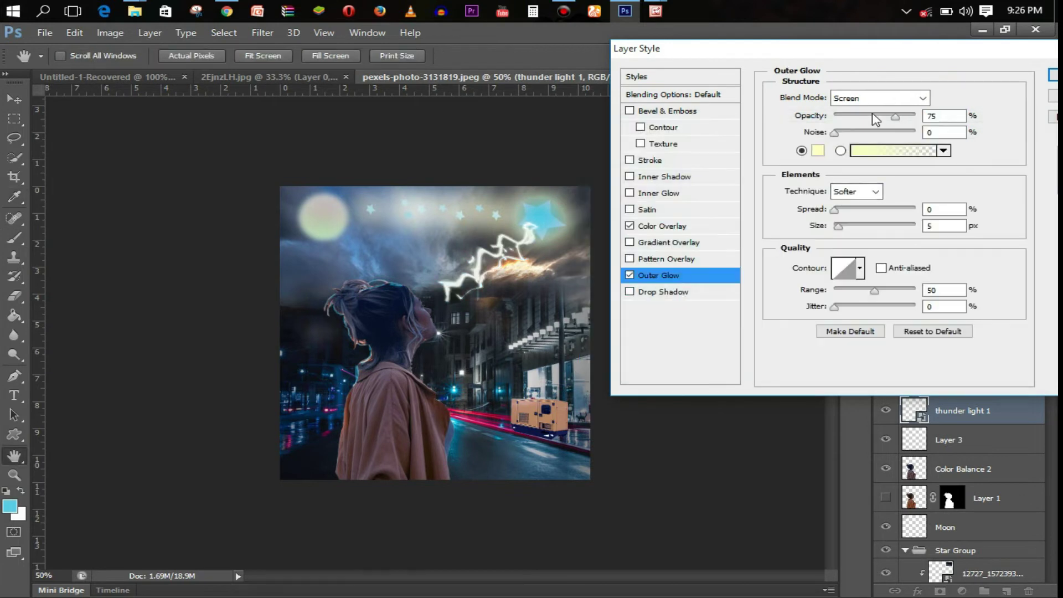
pyautogui.moveTo(875, 119); pyautogui.dragTo(872, 118)
pyautogui.click(817, 150)
pyautogui.click(824, 260)
pyautogui.click(742, 163)
pyautogui.click(985, 149)
pyautogui.moveTo(834, 210); pyautogui.dragTo(850, 226)
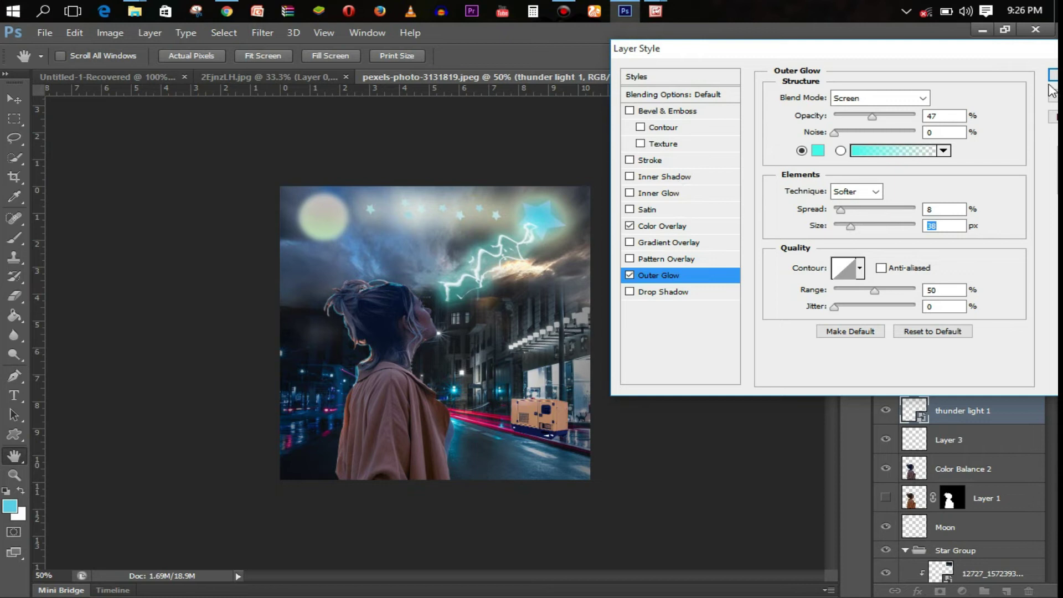
# Step: Change the lightning's Color Overlay to a new colour and apply the layer styles
pyautogui.click(661, 226)
pyautogui.click(949, 95)
pyautogui.click(592, 163)
pyautogui.click(985, 149)
pyautogui.click(1054, 76)
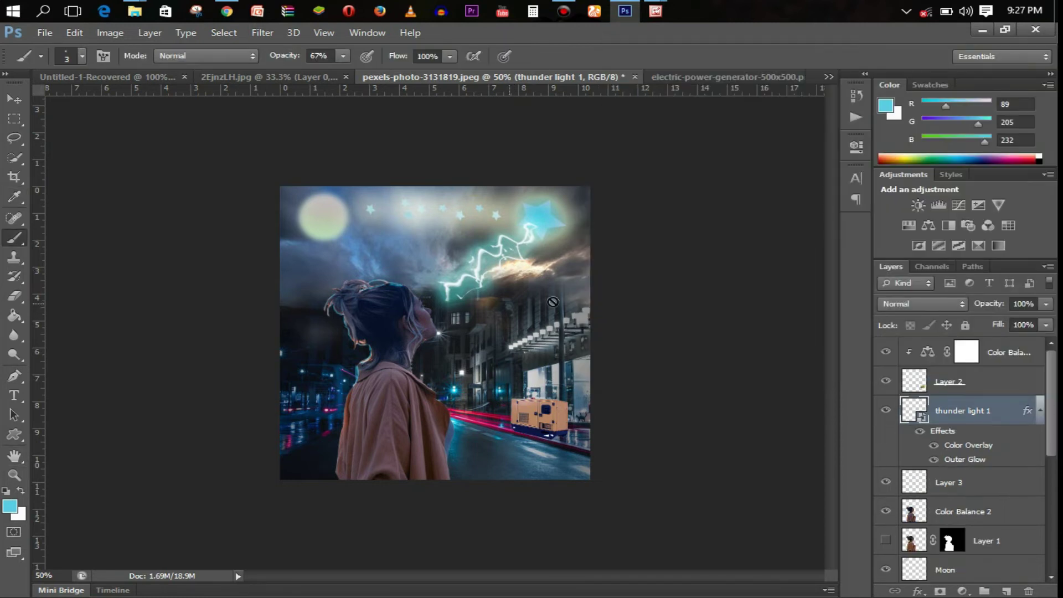
# Step: Try a Gaussian Blur on the lightning, undo it, then rotate the bolt about 43 degrees
pyautogui.click(118, 33)
pyautogui.click(506, 288)
pyautogui.moveTo(664, 334); pyautogui.dragTo(672, 335)
pyautogui.click(863, 131)
pyautogui.hotkey('ctrl', 'z')
pyautogui.hotkey('ctrl', 't')
pyautogui.moveTo(454, 302); pyautogui.dragTo(491, 370)
pyautogui.press('Return')
pyautogui.press('b')
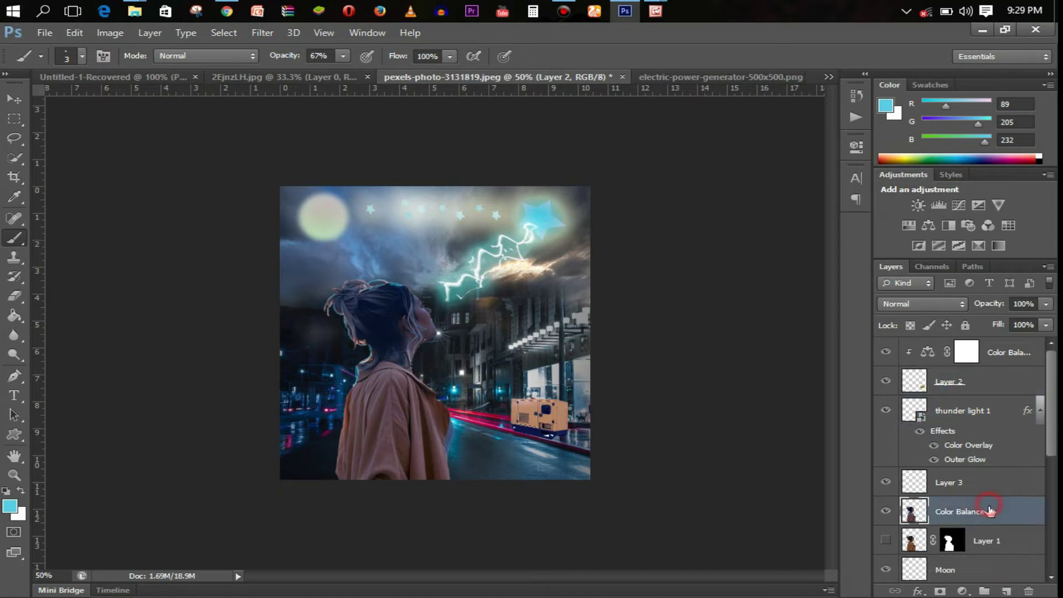
# Step: Rename the rim-light layer to Light Shadow One
pyautogui.click(958, 484)
pyautogui.doubleClick(948, 482)
pyautogui.write('Light Shadow One')
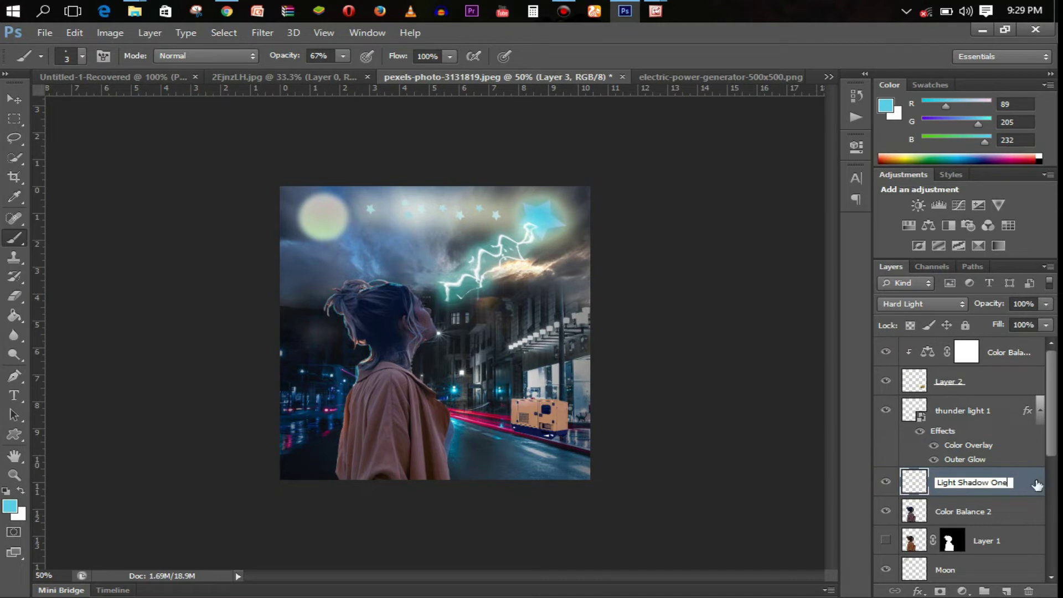
pyautogui.press('Return')
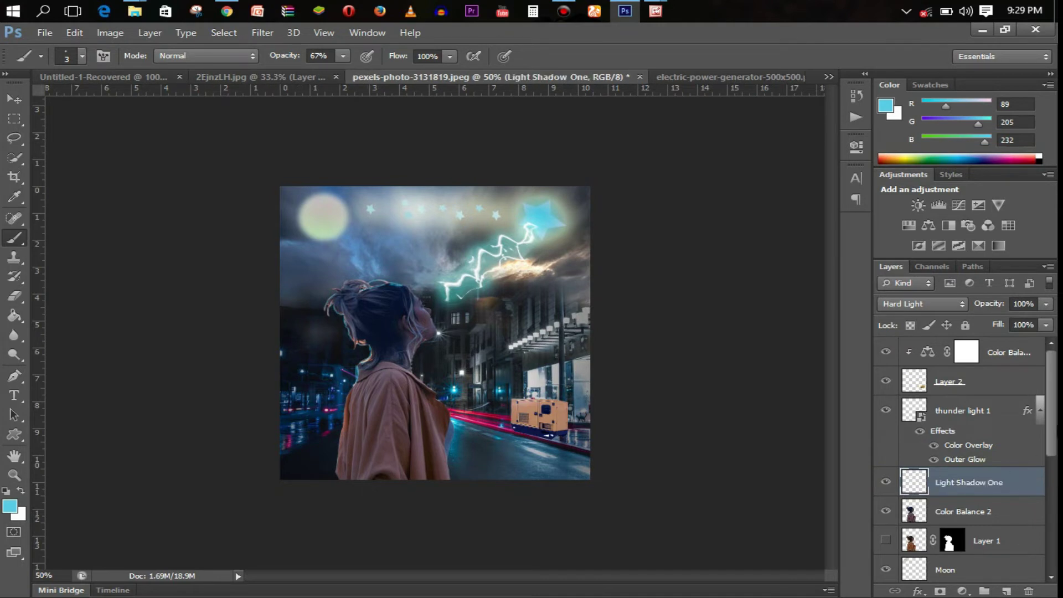
# Step: Add a new layer inside Star Group above the star texture and choose a large soft brush
pyautogui.hotkey('alt', '[')
pyautogui.hotkey('alt', '[')
pyautogui.hotkey('alt', '[')
pyautogui.hotkey('alt', '[')
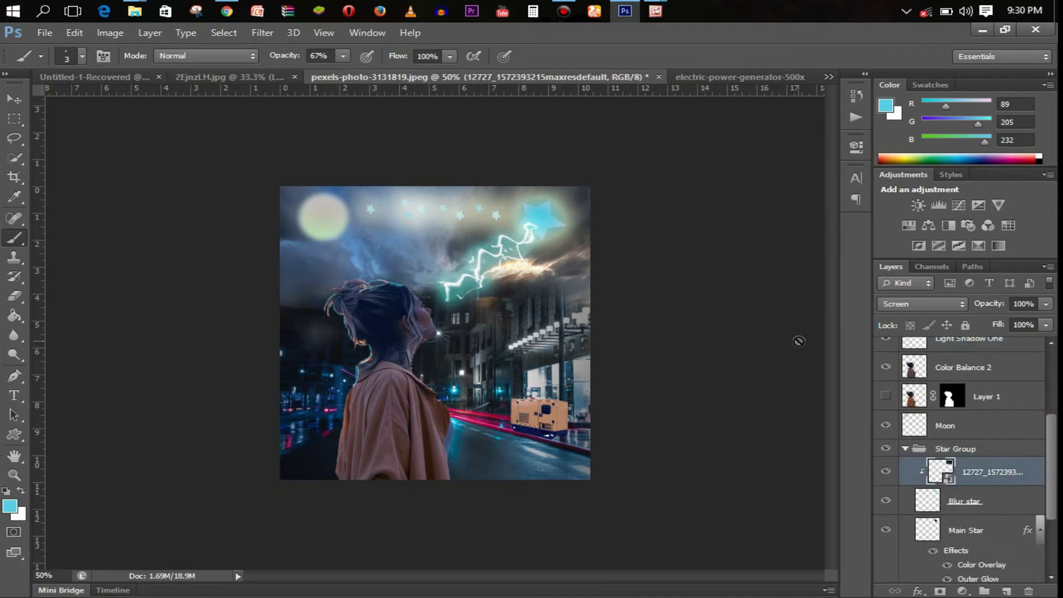
pyautogui.click(1006, 591)
pyautogui.click(81, 56)
pyautogui.scroll(-3, 188, 177)
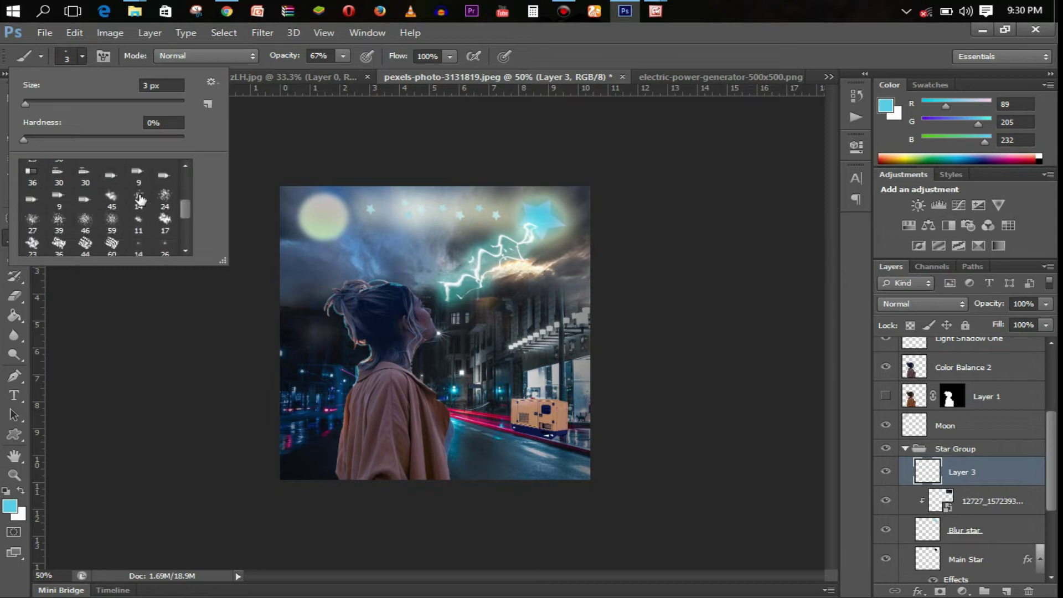
pyautogui.doubleClick(56, 183)
# Step: Sample a cream colour from the bright cloud, clip the new layer to the star texture, and lower its opacity
pyautogui.keyDown('alt'); pyautogui.click(543, 222); pyautogui.keyUp('alt')
pyautogui.keyDown('alt'); pyautogui.click(516, 262); pyautogui.keyUp('alt')
pyautogui.keyDown('alt'); pyautogui.click(542, 225); pyautogui.keyUp('alt')
pyautogui.rightClick(1019, 473)
pyautogui.click(775, 264)
pyautogui.moveTo(1046, 304); pyautogui.dragTo(1018, 325)
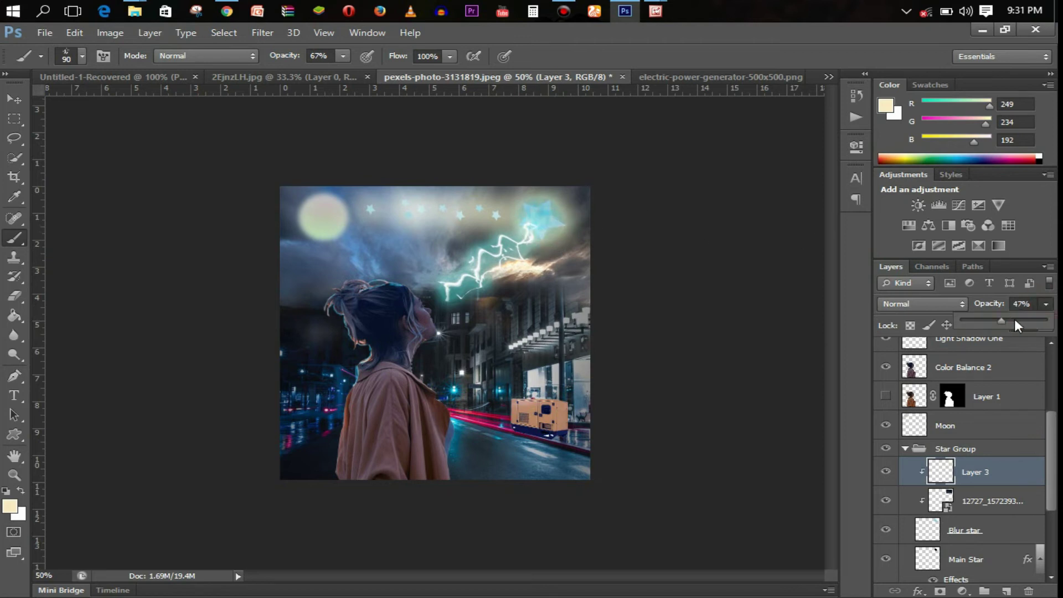
# Step: Load an additional brush set and pick the cross-shaped brush at size 80
pyautogui.click(82, 56)
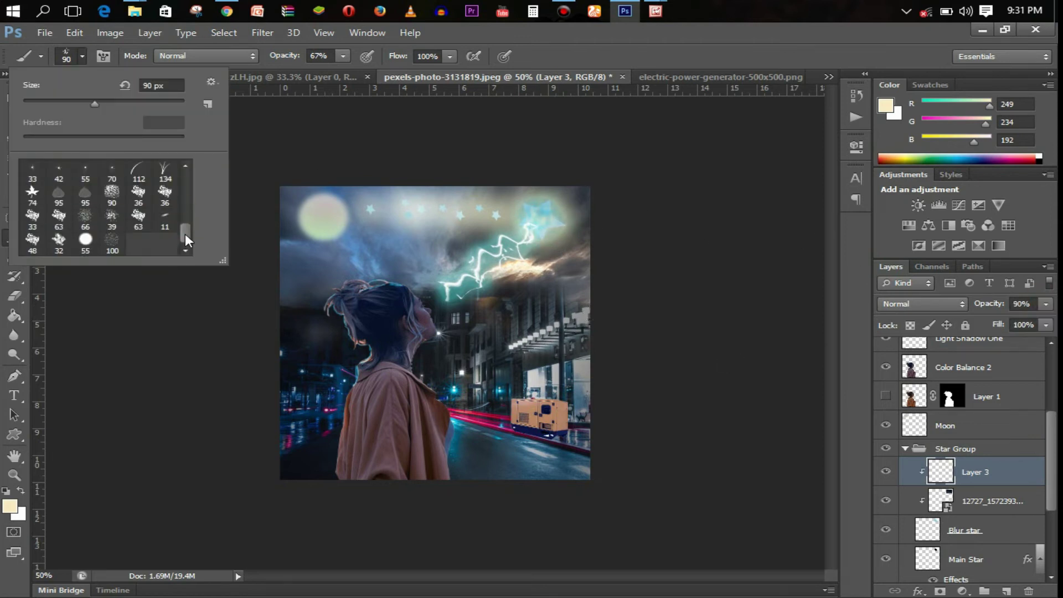
pyautogui.click(211, 81)
pyautogui.click(318, 329)
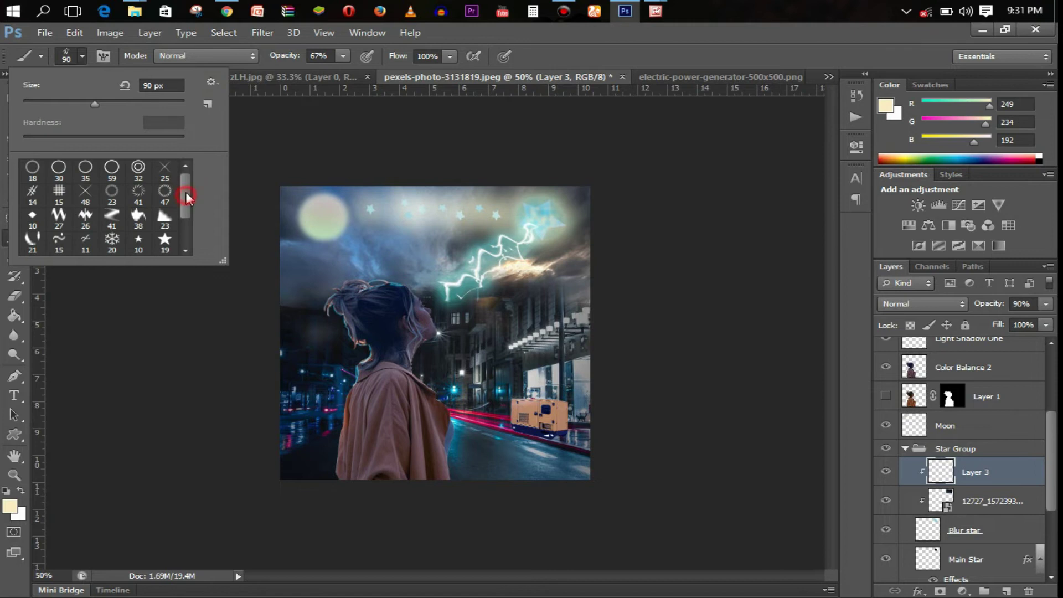
pyautogui.doubleClick(169, 167)
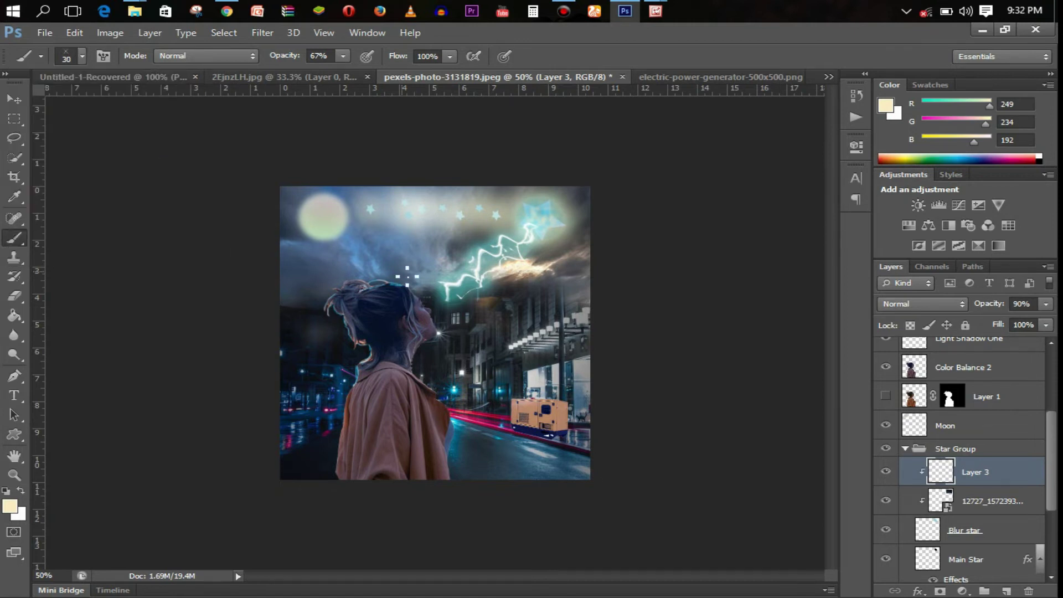
pyautogui.press('[')
pyautogui.press('[')
pyautogui.press('[')
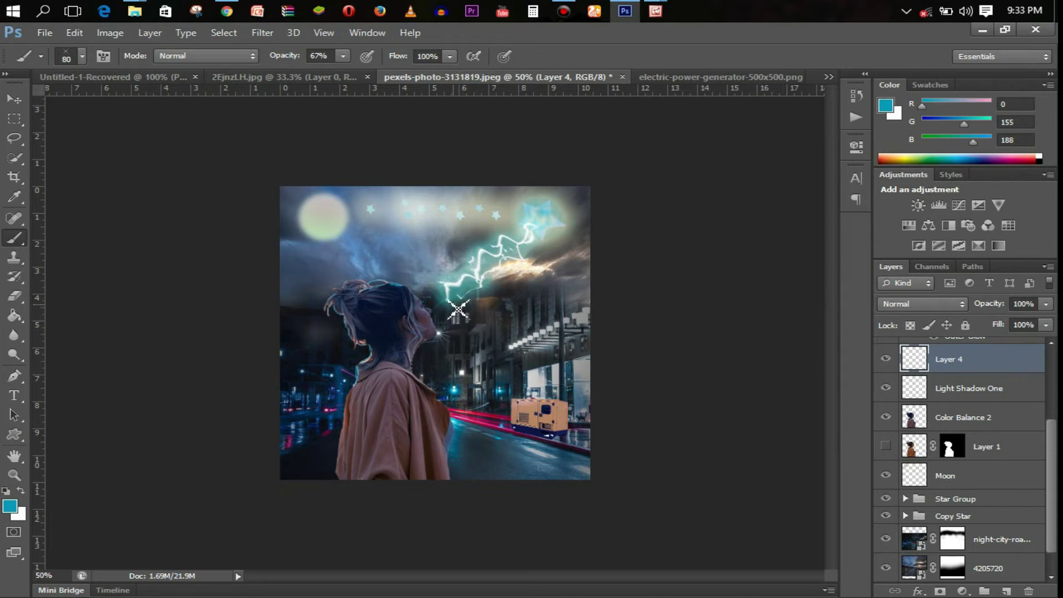
# Step: Sample cream and brownish-grey colours, rename Layer 4 to 'sky effects', and add new layers
pyautogui.keyDown('alt'); pyautogui.click(530, 261); pyautogui.keyUp('alt')
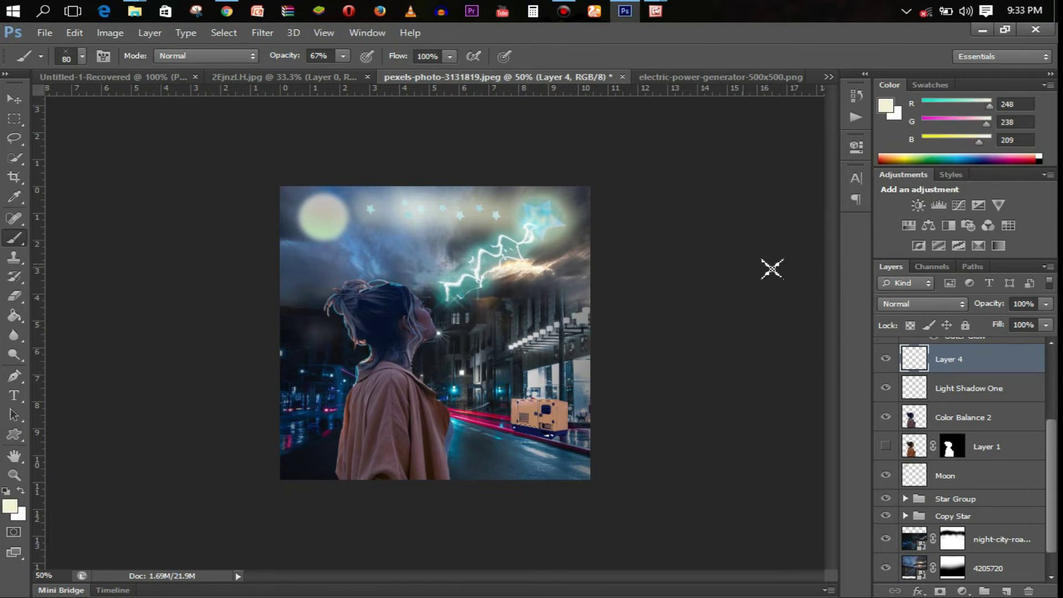
pyautogui.keyDown('alt'); pyautogui.click(475, 332); pyautogui.keyUp('alt')
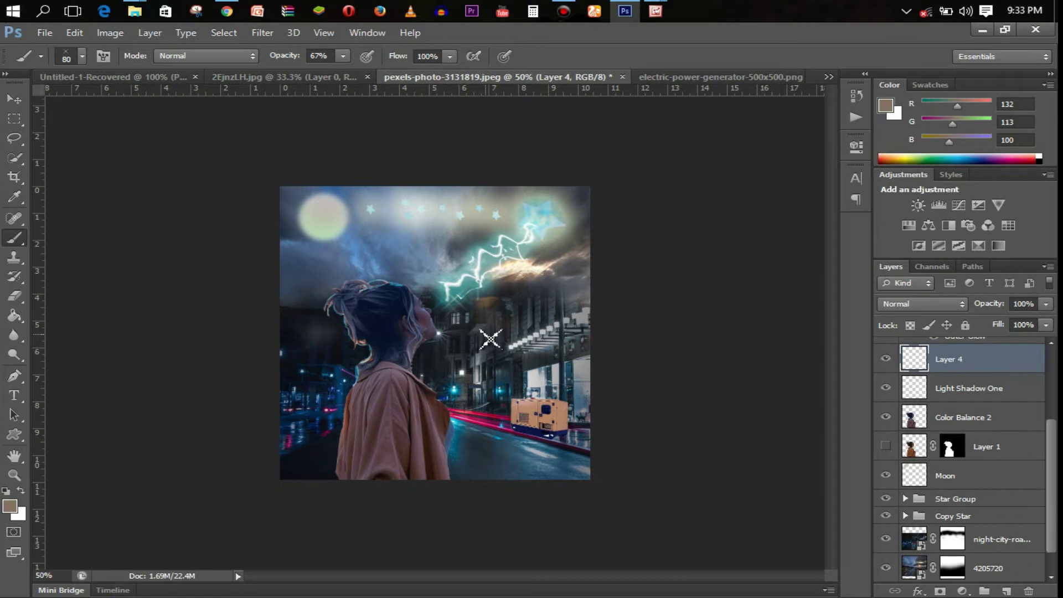
pyautogui.click(1015, 594)
pyautogui.doubleClick(973, 387)
pyautogui.write('sky effects')
pyautogui.press('Return')
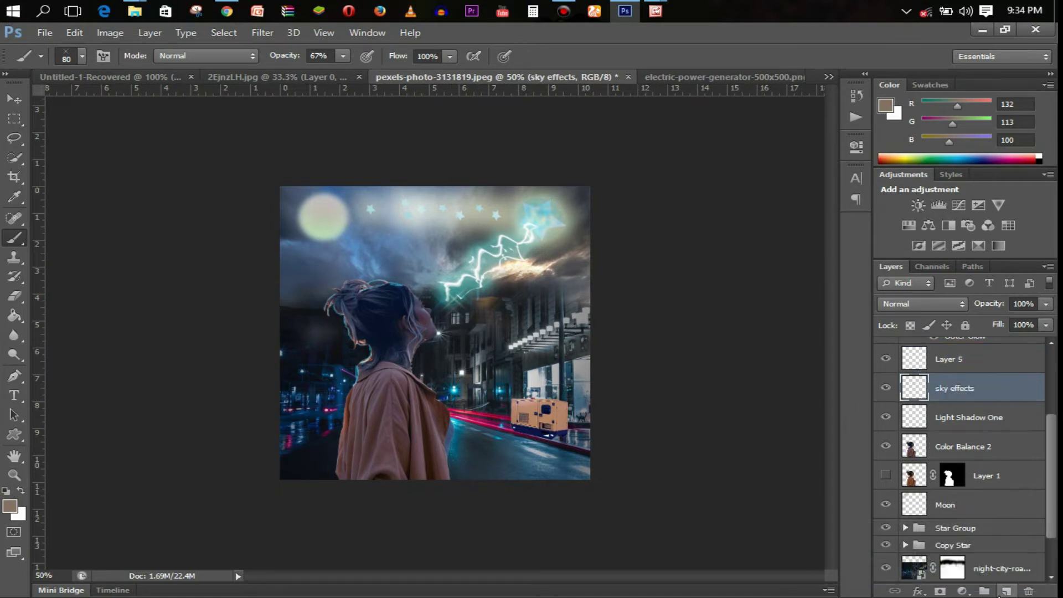
pyautogui.click(1007, 591)
# Step: Load the Basic Brushes set and choose a small soft round brush
pyautogui.click(82, 56)
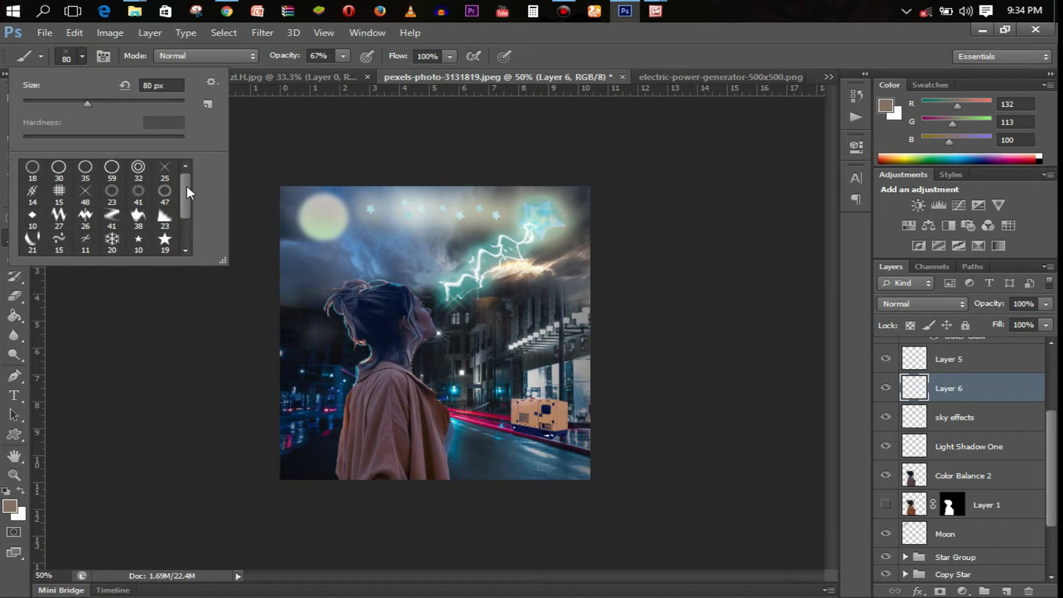
pyautogui.click(211, 82)
pyautogui.click(337, 339)
pyautogui.moveTo(185, 213); pyautogui.dragTo(189, 223)
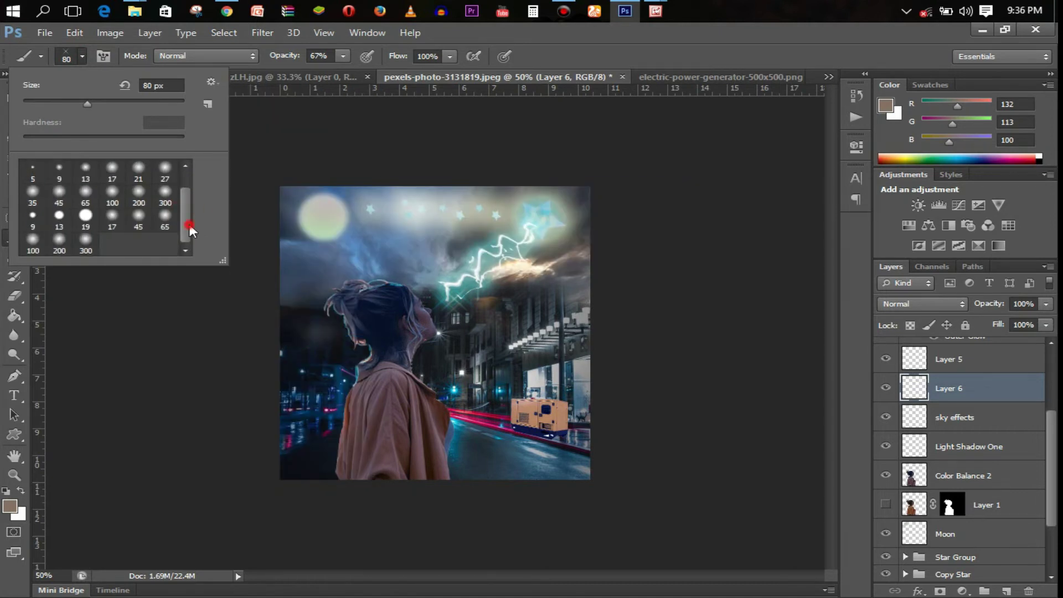
pyautogui.click(211, 81)
pyautogui.click(327, 195)
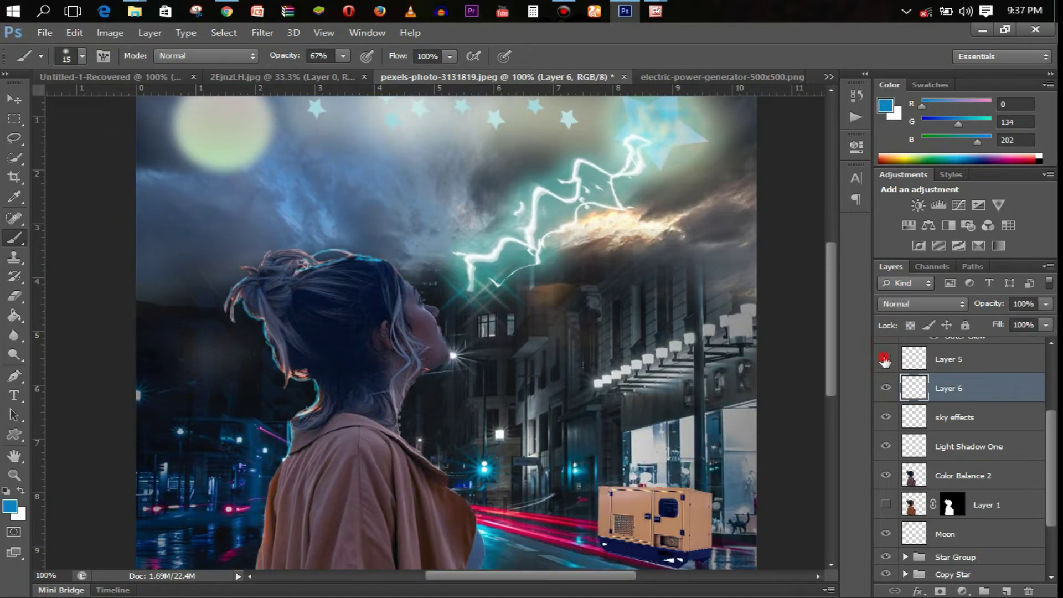
pyautogui.moveTo(1054, 455); pyautogui.dragTo(1055, 431)
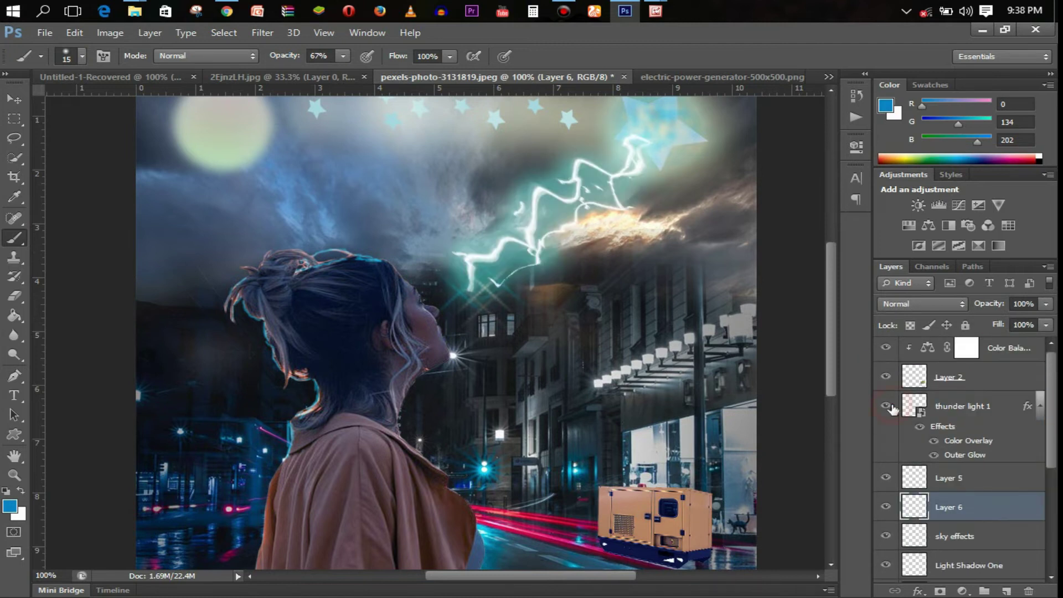
pyautogui.scroll(-2, 892, 409)
pyautogui.scroll(-2, 895, 432)
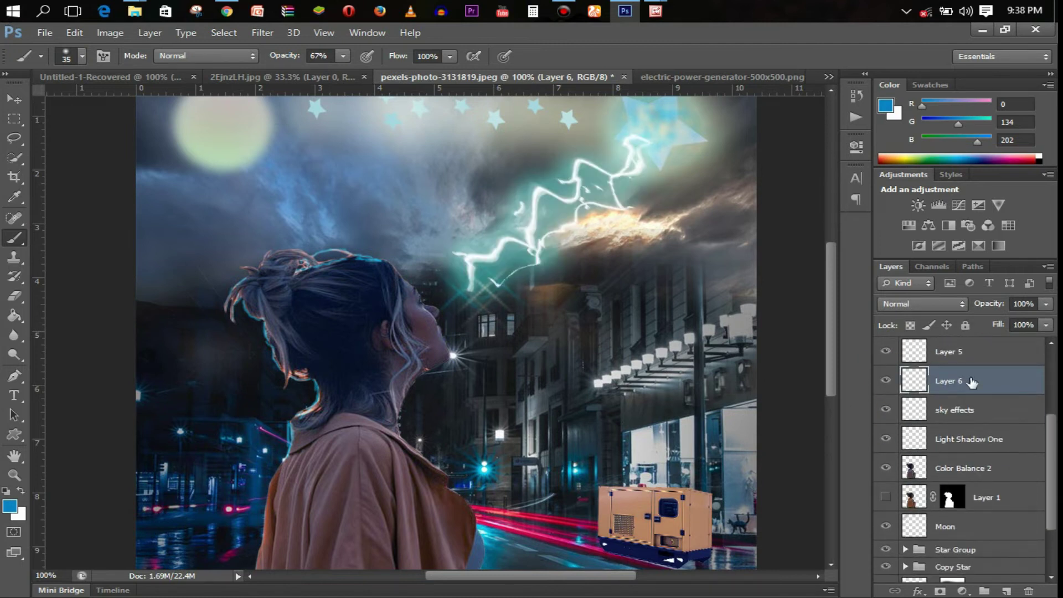
# Step: Paint light cyan at 46% brush opacity on Screen-mode Layer 6 over the woman's chin and neck
pyautogui.click(10, 506)
pyautogui.click(481, 260)
pyautogui.click(985, 149)
pyautogui.moveTo(1019, 380); pyautogui.dragTo(1019, 454)
pyautogui.press('4')
pyautogui.press('6')
pyautogui.click(961, 304)
pyautogui.click(907, 186)
pyautogui.moveTo(412, 312)
pyautogui.mouseDown()
pyautogui.moveTo(429, 332)
pyautogui.moveTo(437, 387)
pyautogui.mouseUp()
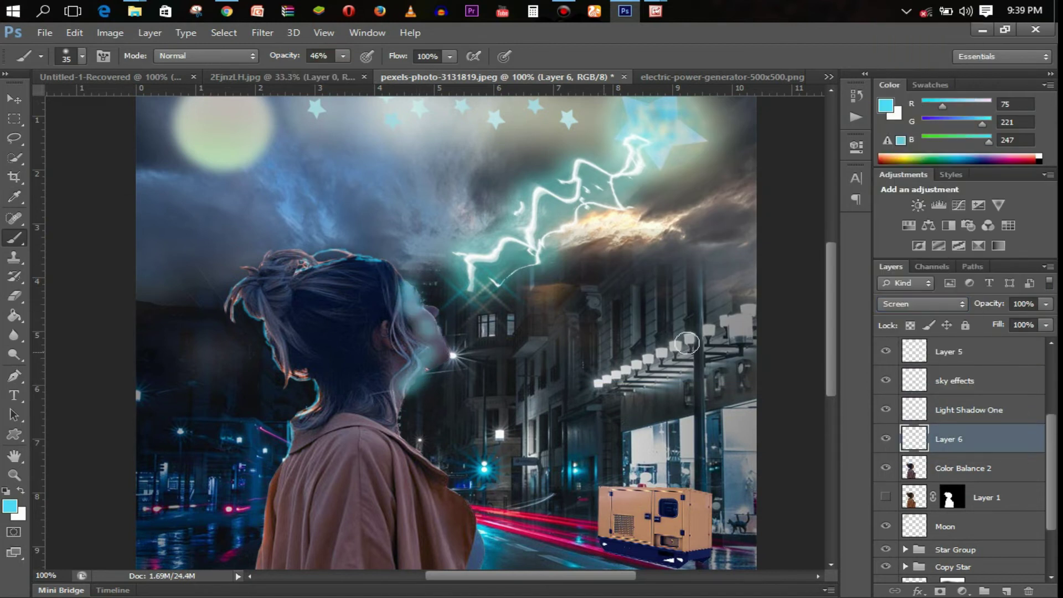
# Step: Clip Layer 6 to Color Balance 2 and lower its opacity slightly
pyautogui.hotkey('ctrl', 'alt', 'g')
pyautogui.hotkey('ctrl', 'alt', 'g')
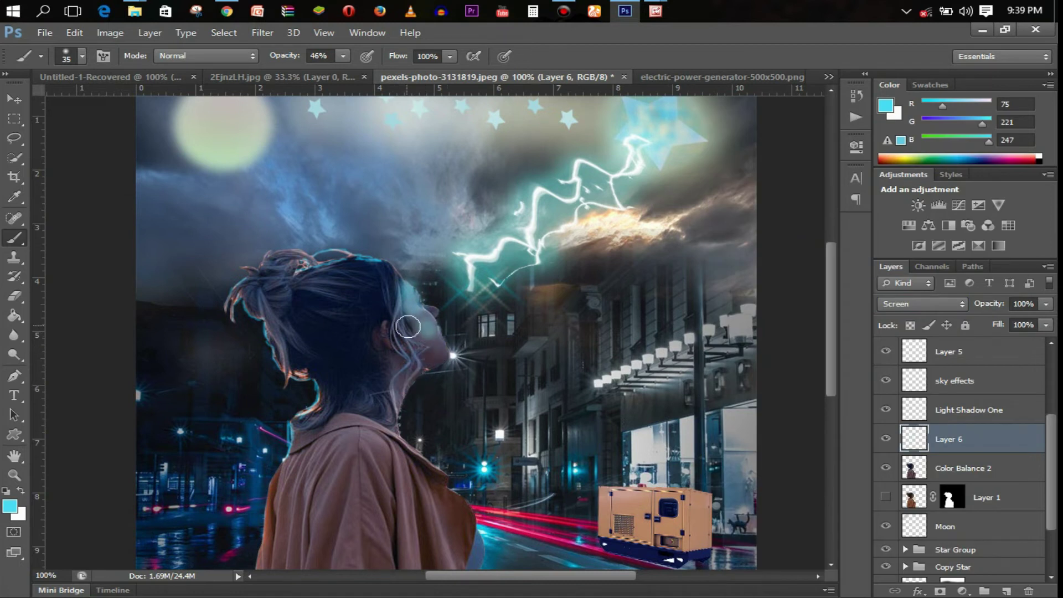
pyautogui.rightClick(1005, 439)
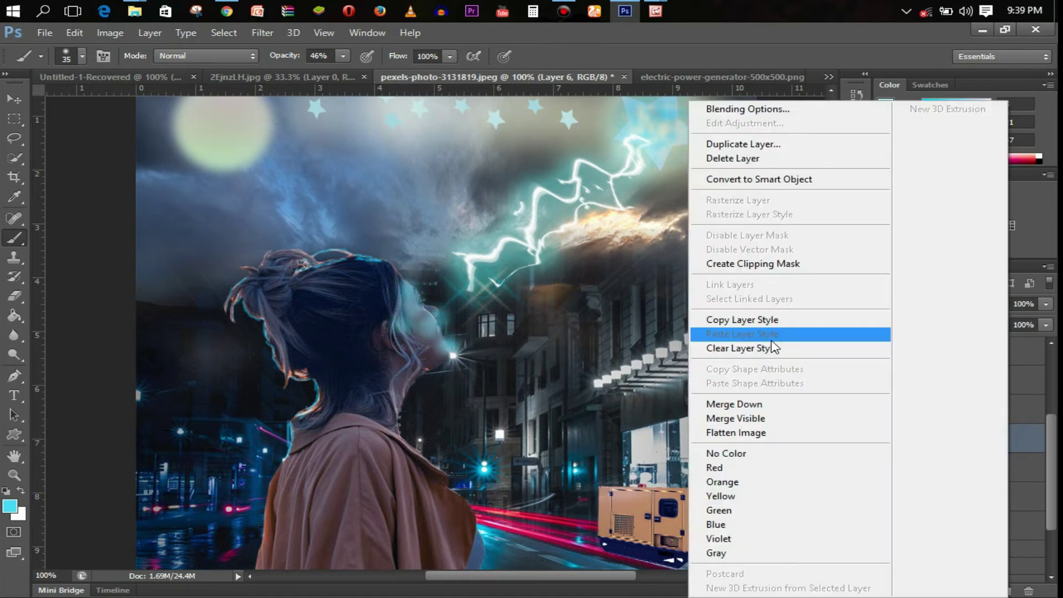
pyautogui.click(753, 263)
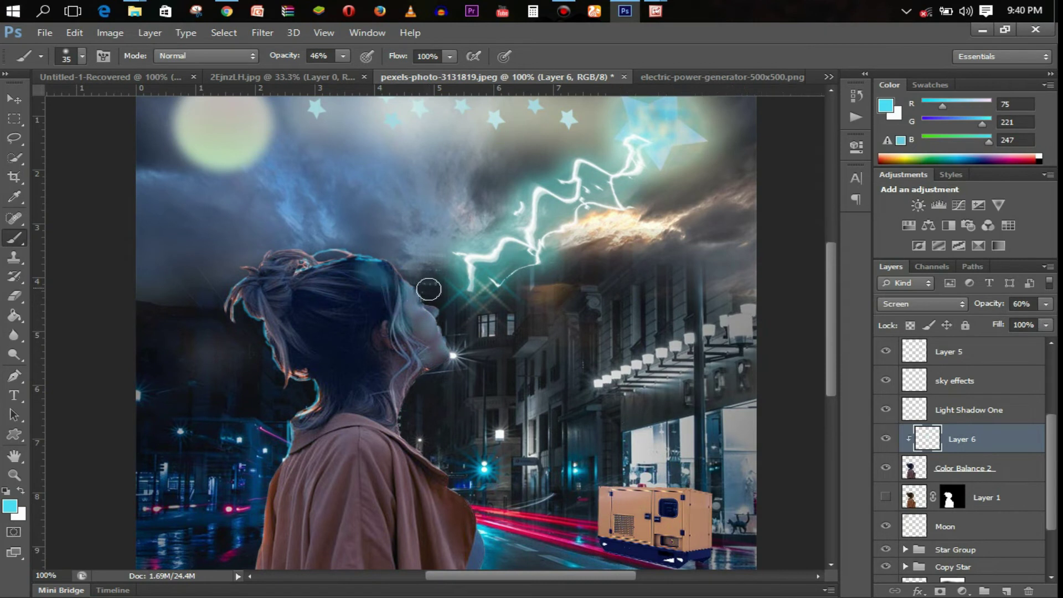
pyautogui.hotkey('ctrl', '-')
pyautogui.hotkey('ctrl', '-')
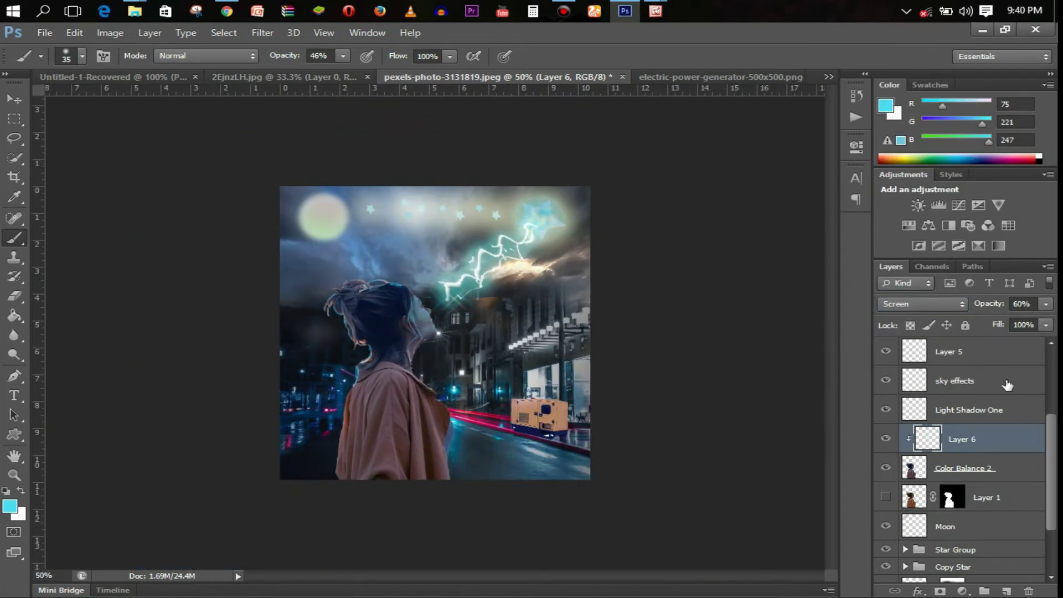
pyautogui.click(1046, 303)
pyautogui.moveTo(1021, 320); pyautogui.dragTo(1014, 321)
# Step: Add a clipped Layer 7 with a 45 px brush and lower its opacity to 21%
pyautogui.hotkey('ctrl', 'shift', 'alt', 'n')
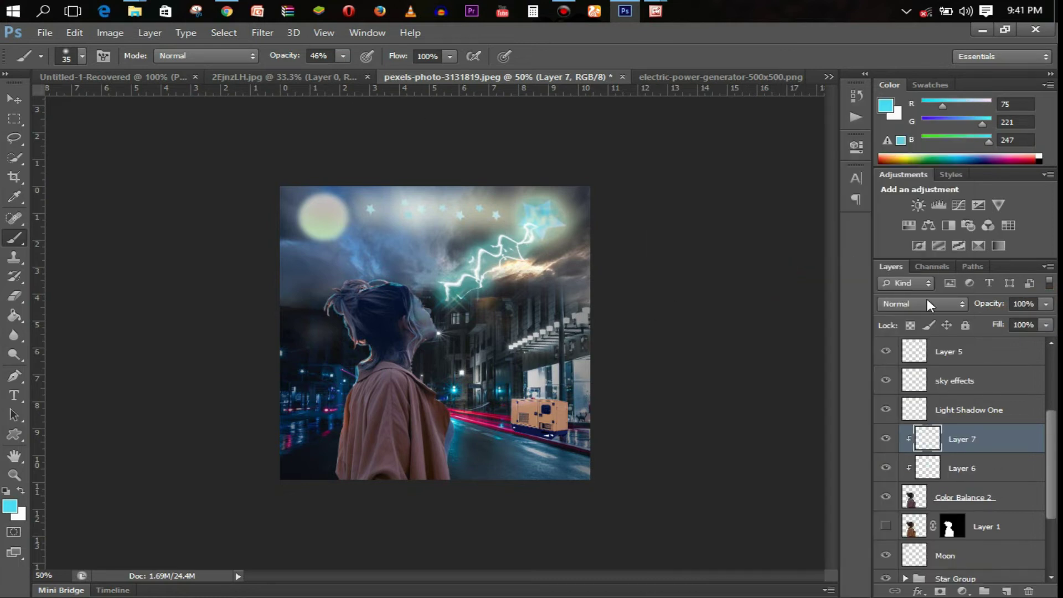
pyautogui.press(']')
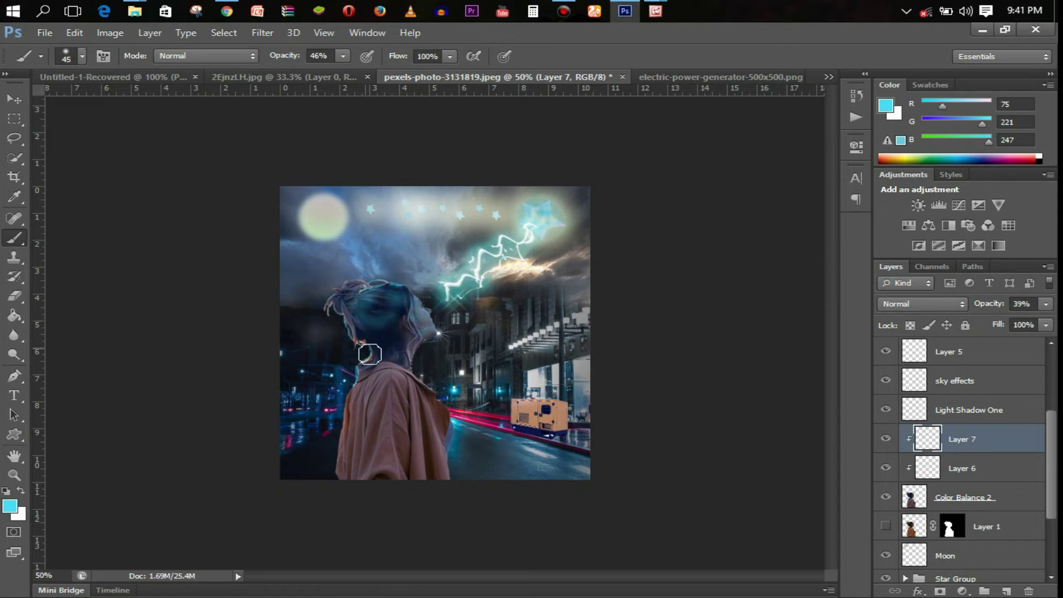
pyautogui.click(1046, 303)
pyautogui.moveTo(999, 320); pyautogui.dragTo(983, 320)
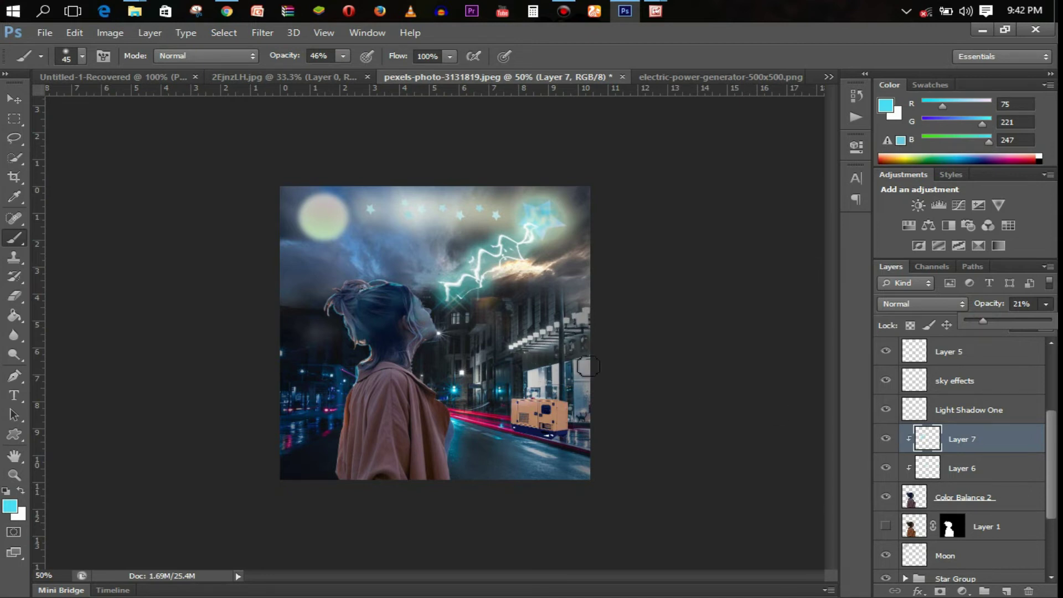
pyautogui.click(1013, 502)
pyautogui.press('p')
pyautogui.hotkey('ctrl', '+')
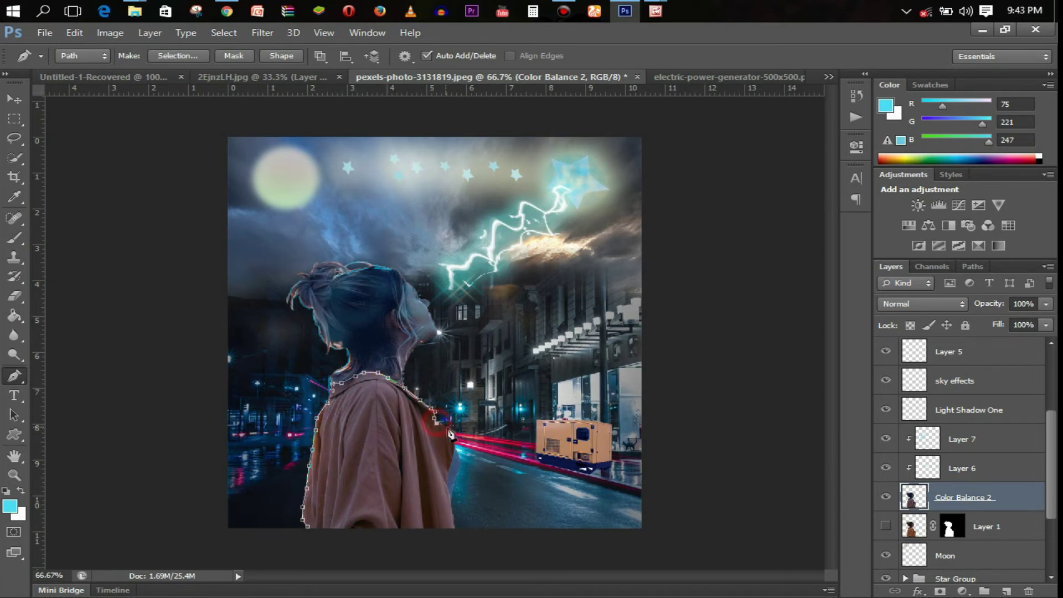
# Step: Copy the jacket from its path onto Layer 8, masked with a smoothed, feathered, inward-shifted edge
pyautogui.rightClick(361, 523)
pyautogui.click(438, 247)
pyautogui.hotkey('ctrl', 'j')
pyautogui.rightClick(397, 194)
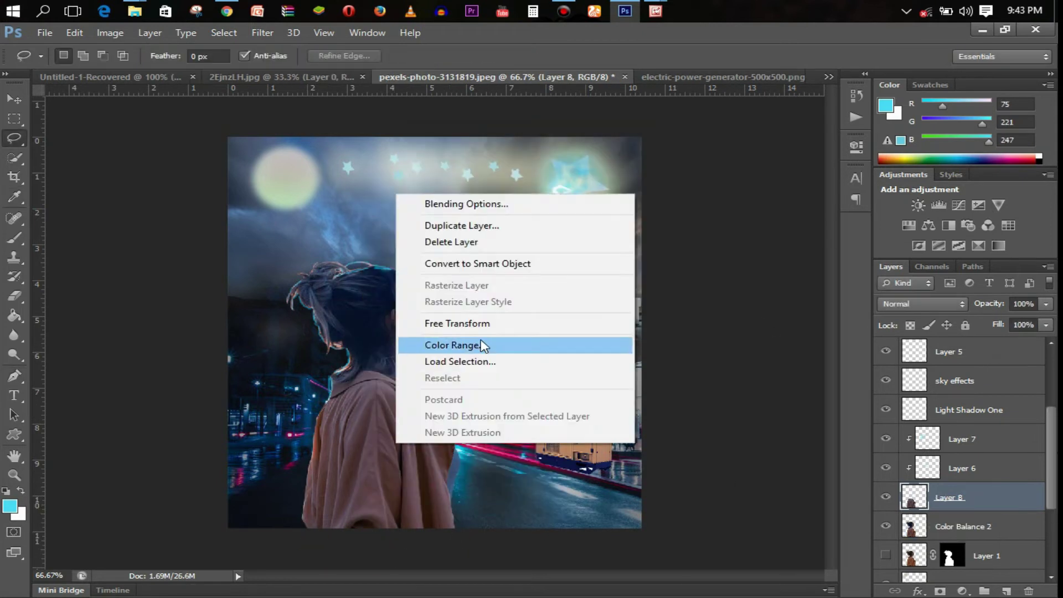
pyautogui.rightClick(482, 310)
pyautogui.click(432, 197)
pyautogui.moveTo(680, 217); pyautogui.dragTo(687, 217)
pyautogui.moveTo(680, 236); pyautogui.dragTo(689, 237)
pyautogui.moveTo(722, 275); pyautogui.dragTo(715, 275)
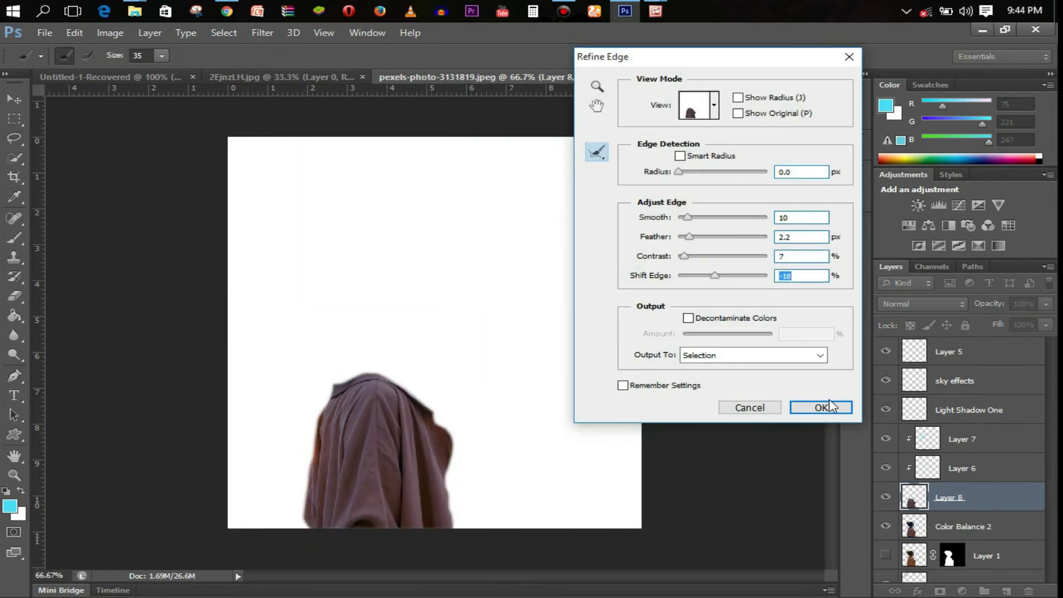
pyautogui.click(820, 408)
pyautogui.click(939, 591)
# Step: Move Layer 8 above Layers 6 and 7, and lower Layer 7's fill to 72%
pyautogui.moveTo(1006, 501); pyautogui.dragTo(1005, 427)
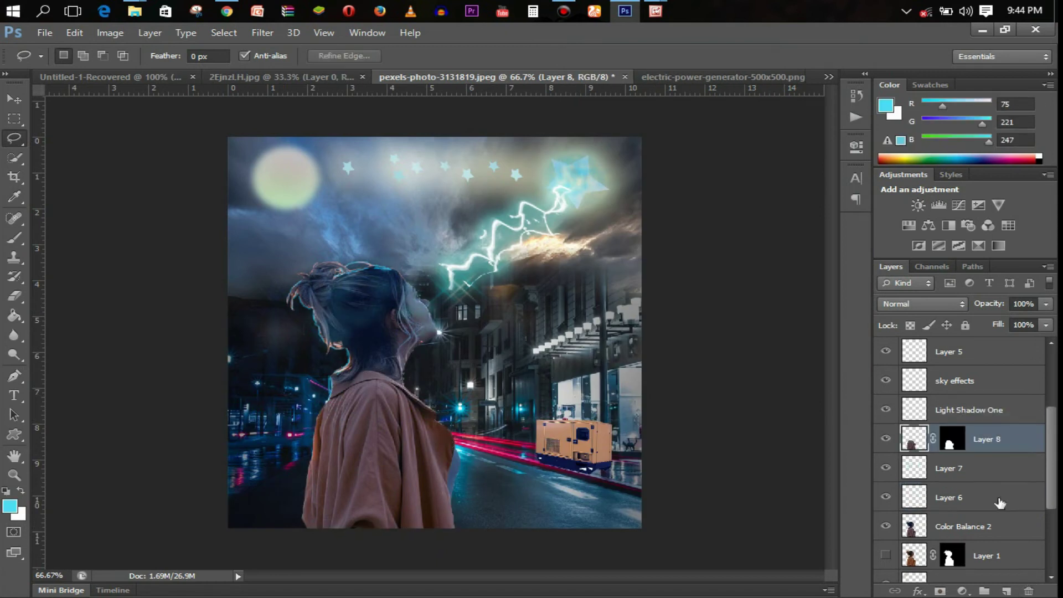
pyautogui.click(1022, 469)
pyautogui.click(1046, 325)
pyautogui.moveTo(1045, 341); pyautogui.dragTo(1027, 346)
# Step: Rename Layer 8 to 'Part Jaket'
pyautogui.click(1013, 439)
pyautogui.doubleClick(986, 439)
pyautogui.write('Part Jaket')
pyautogui.press('Return')
pyautogui.click(922, 304)
# Step: Set Part Jaket to Screen at about 65% opacity, comparing it with Color Balance 2 toggled
pyautogui.click(914, 141)
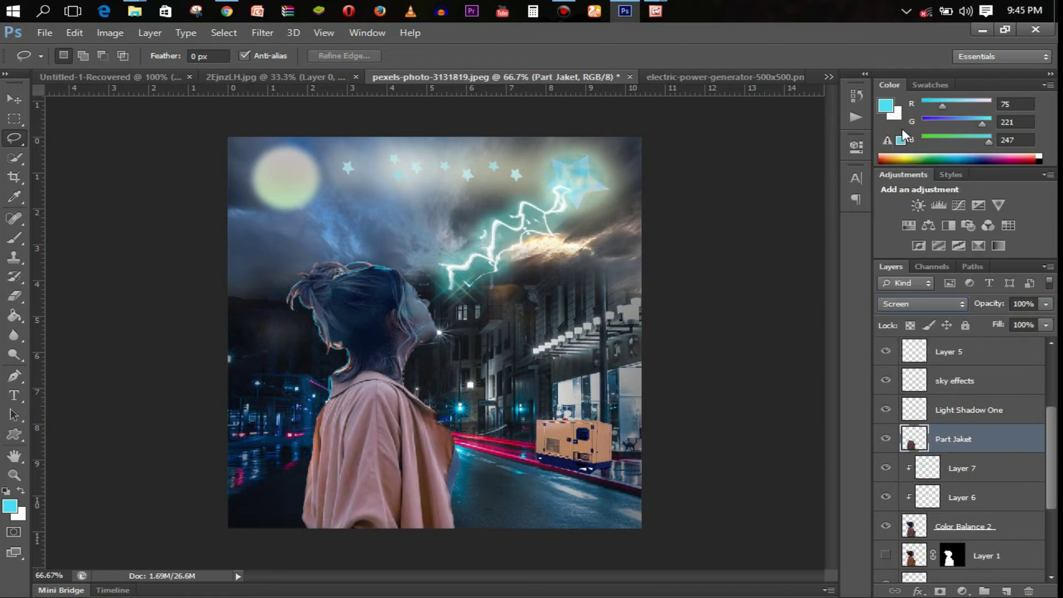
pyautogui.click(885, 526)
pyautogui.hotkey('ctrl', 't')
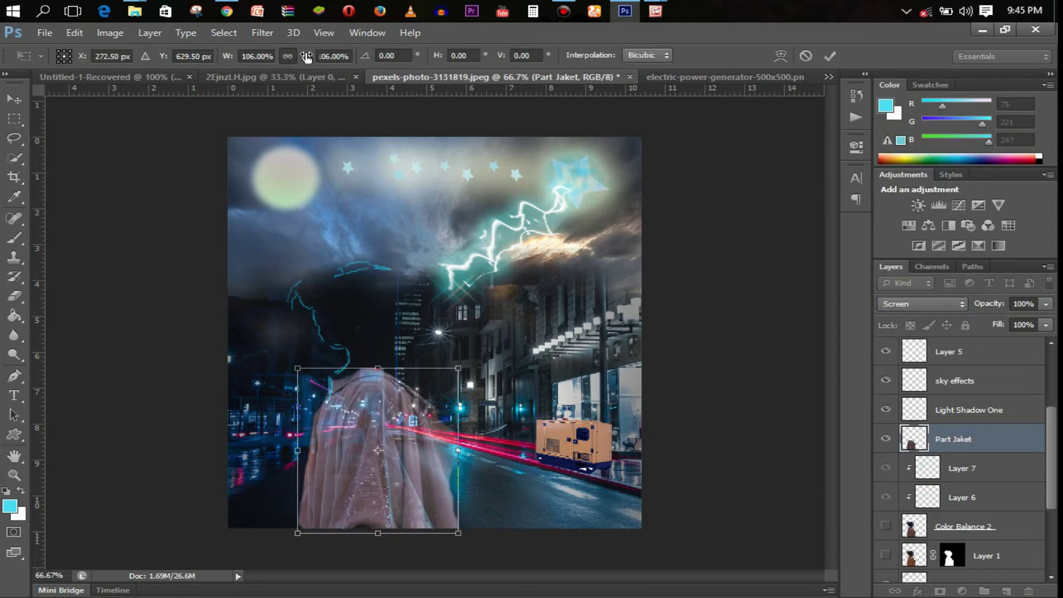
pyautogui.press('Escape')
pyautogui.click(885, 527)
pyautogui.moveTo(1045, 304); pyautogui.dragTo(1018, 326)
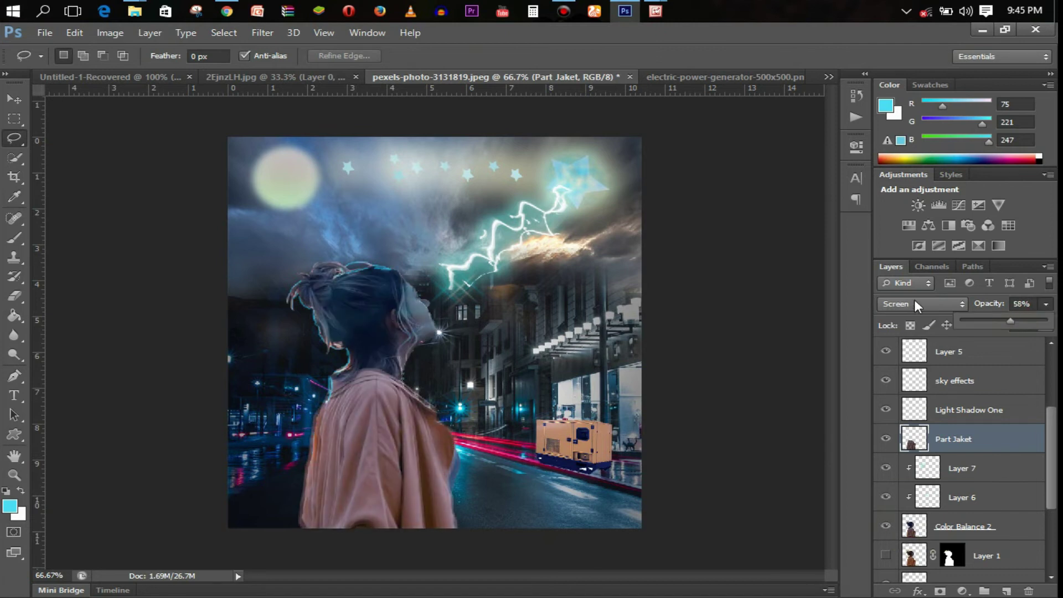
pyautogui.click(885, 526)
pyautogui.click(922, 304)
pyautogui.click(1046, 304)
# Step: Give Part Jaket a light cyan Color Overlay and rasterize the layer style
pyautogui.doubleClick(1016, 441)
pyautogui.click(690, 228)
pyautogui.click(951, 98)
pyautogui.click(655, 169)
pyautogui.click(984, 152)
pyautogui.press('Return')
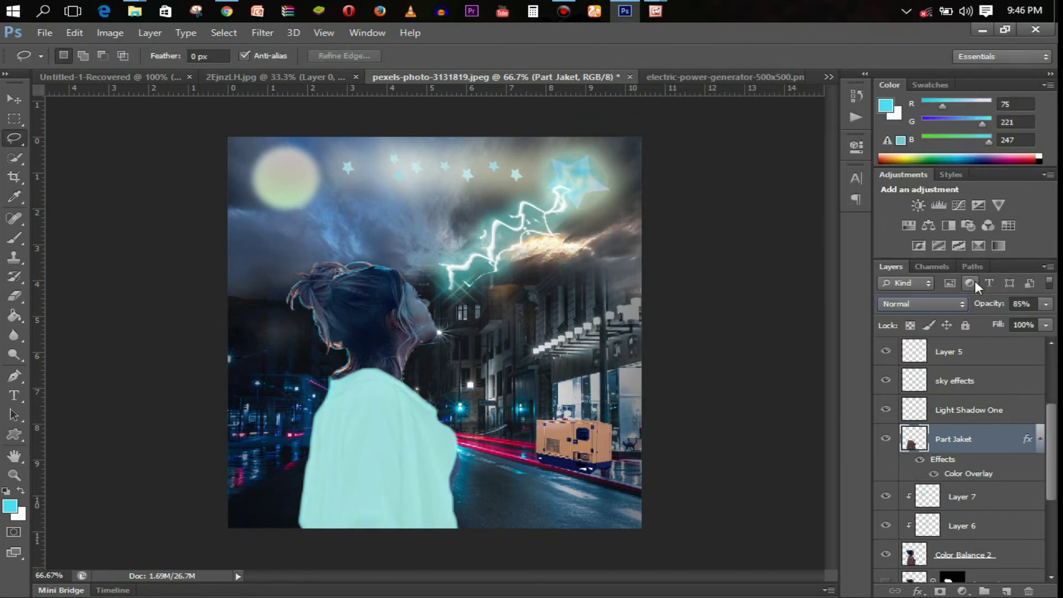
pyautogui.rightClick(975, 439)
pyautogui.click(919, 382)
pyautogui.click(921, 304)
# Step: Try Overlay blending at 100% opacity, then Soft Light, on Part Jaket
pyautogui.click(919, 130)
pyautogui.click(922, 304)
pyautogui.click(916, 191)
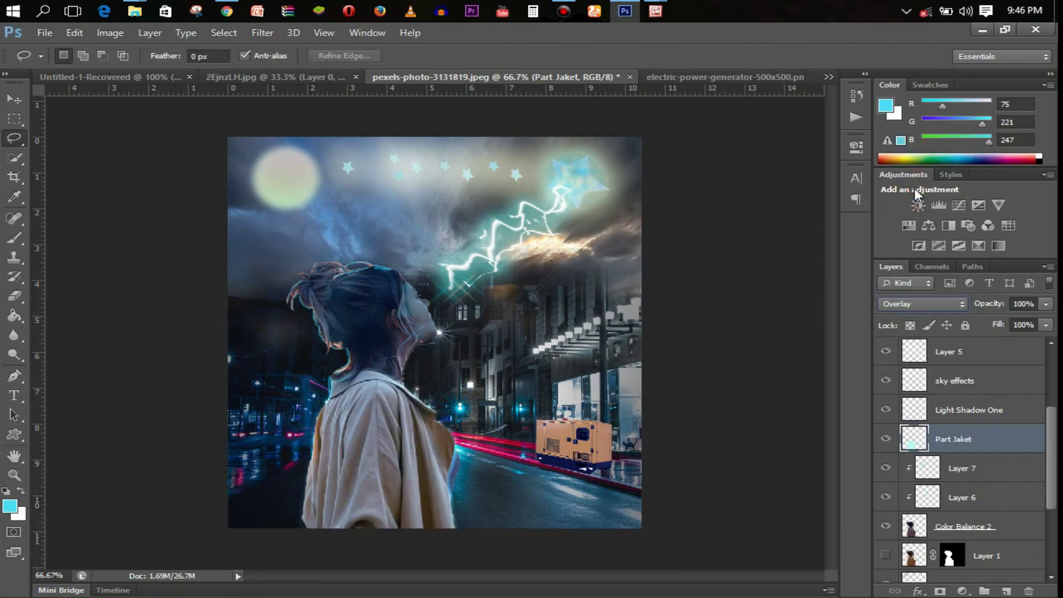
pyautogui.click(885, 525)
pyautogui.click(921, 304)
pyautogui.click(914, 216)
pyautogui.click(886, 526)
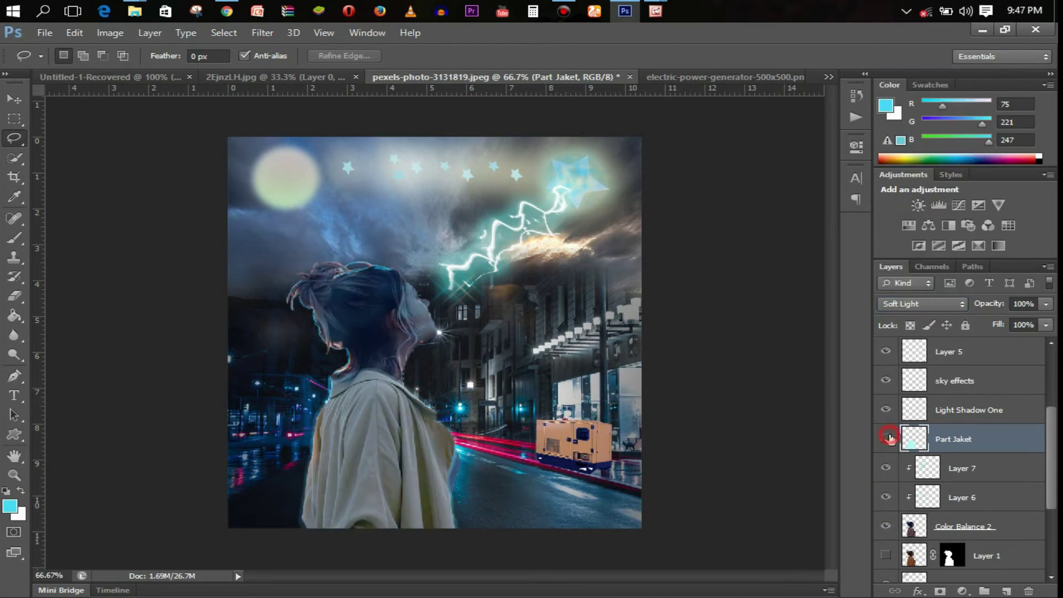
# Step: Settle Part Jaket on Screen blending at 42% opacity after trying Normal at 46%
pyautogui.click(922, 304)
pyautogui.click(897, 7)
pyautogui.click(1046, 304)
pyautogui.moveTo(997, 320)
pyautogui.mouseDown()
pyautogui.moveTo(1047, 319)
pyautogui.moveTo(996, 320)
pyautogui.mouseUp()
pyautogui.click(922, 304)
pyautogui.click(908, 166)
pyautogui.click(1046, 304)
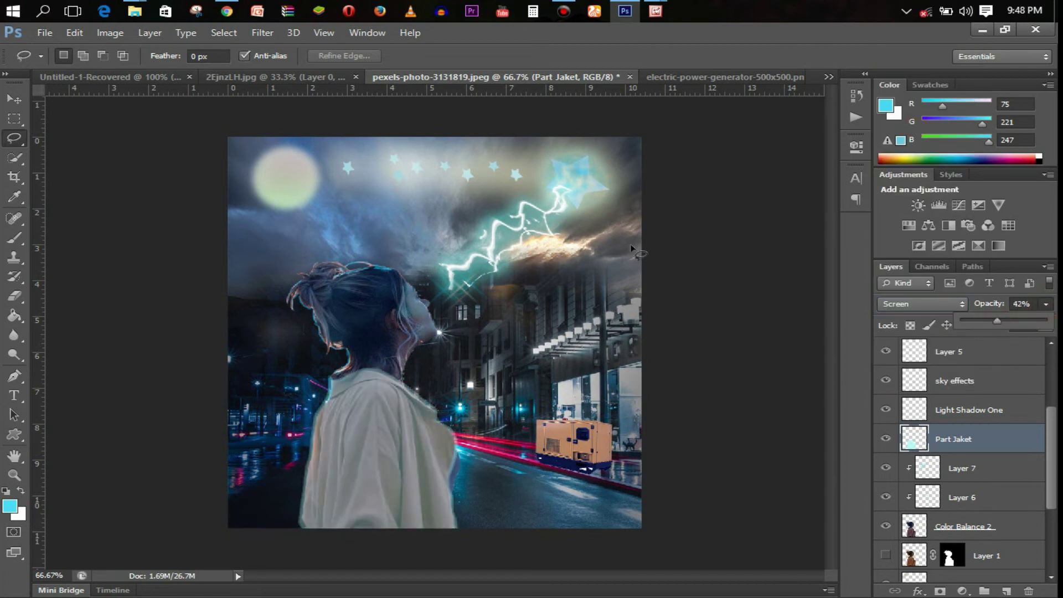
# Step: Adjust Part Jaket's Outer Glow size and give it a green glow colour
pyautogui.press('b')
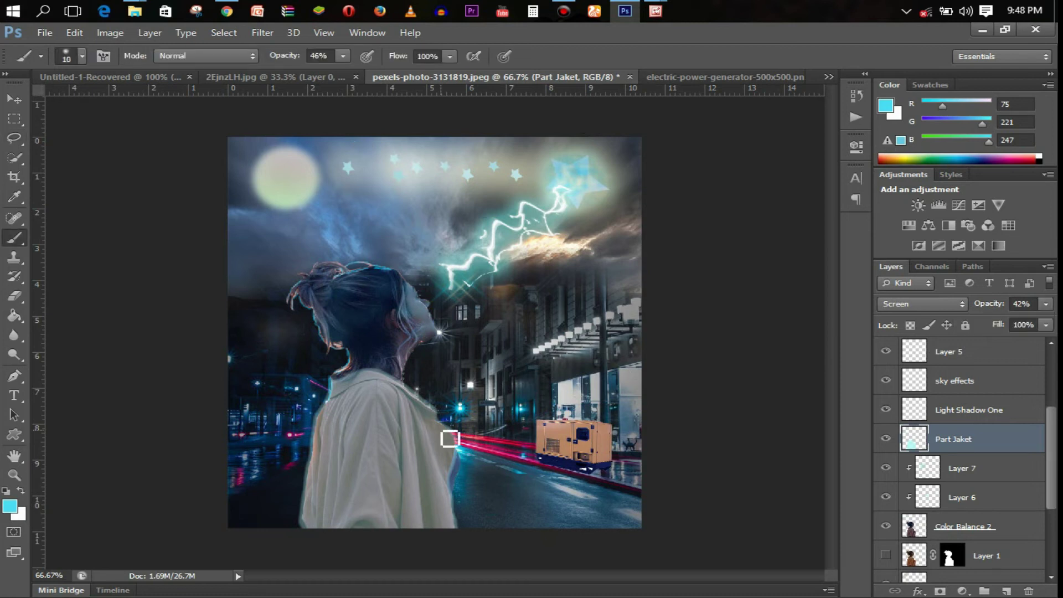
pyautogui.doubleClick(1033, 448)
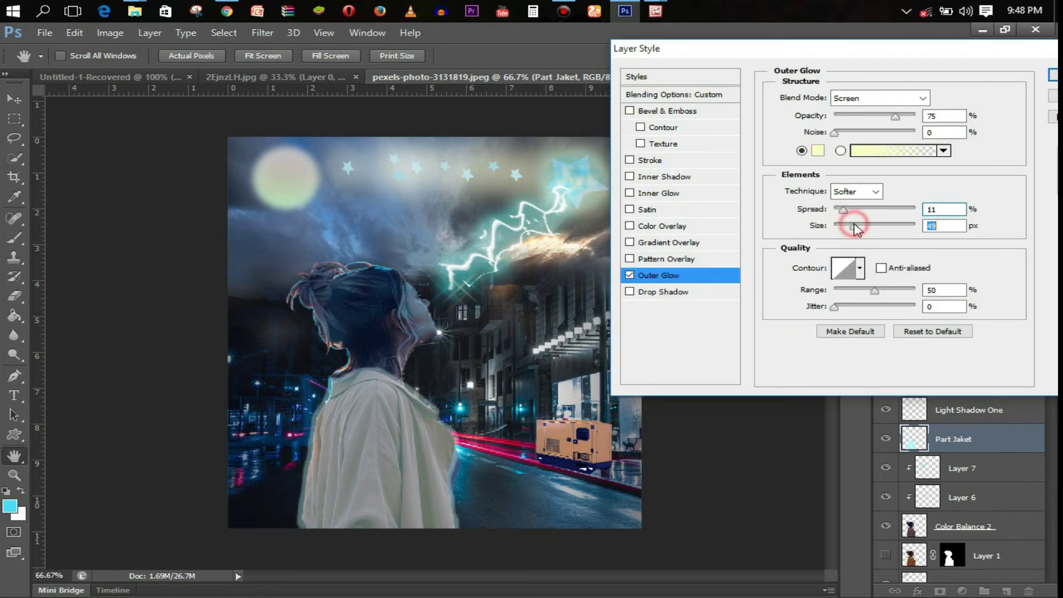
pyautogui.moveTo(853, 223); pyautogui.dragTo(844, 223)
pyautogui.click(767, 147)
pyautogui.click(769, 175)
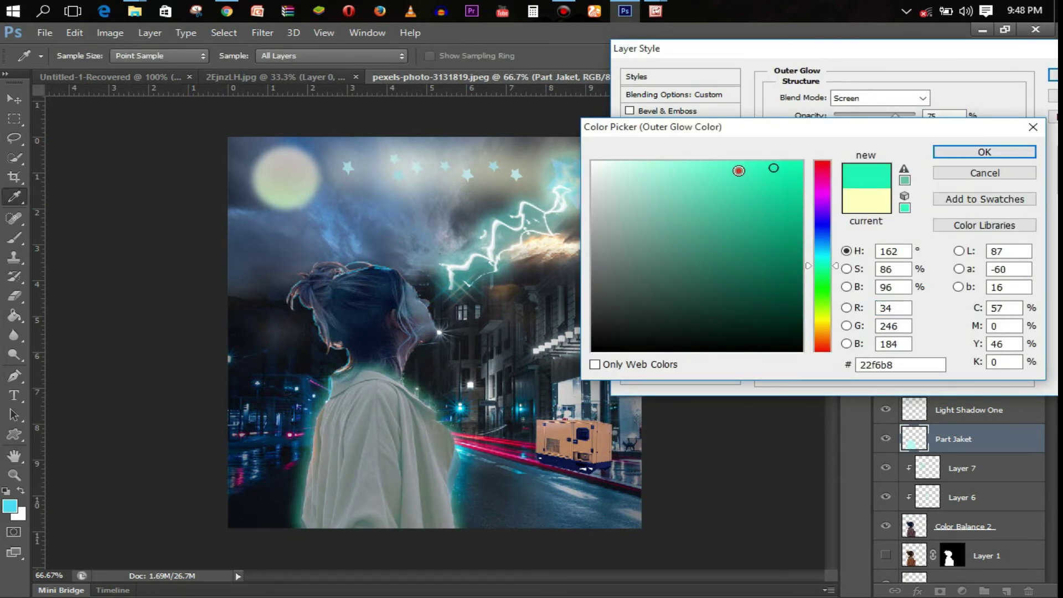
pyautogui.click(984, 151)
# Step: Add a 3 px cyan (41f7e4) stroke to Part Jaket and lower its fill to 87%
pyautogui.click(649, 160)
pyautogui.click(815, 200)
pyautogui.click(747, 166)
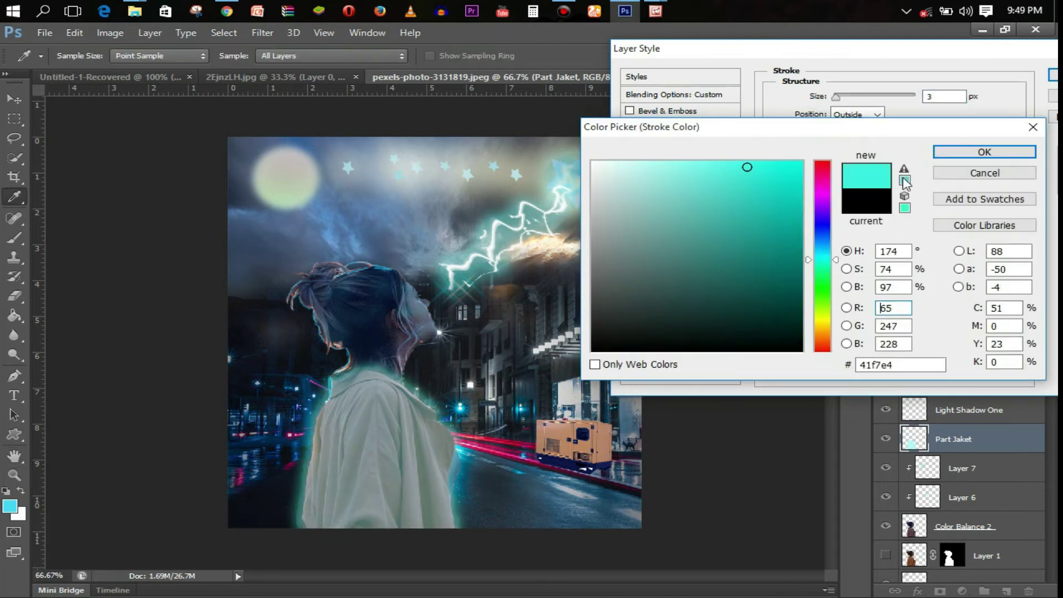
pyautogui.click(985, 152)
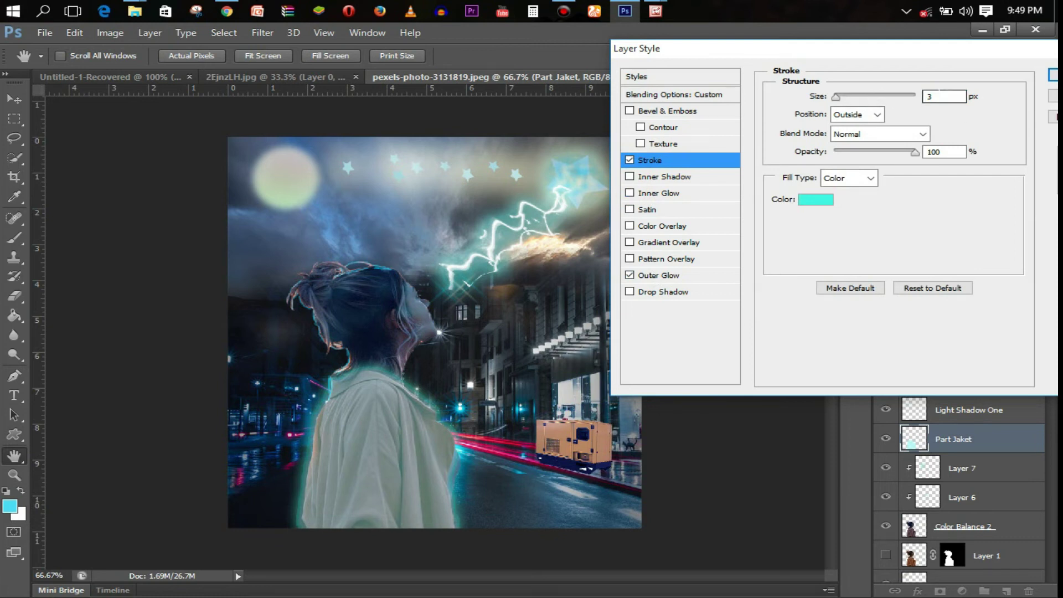
pyautogui.press('Return')
pyautogui.click(885, 439)
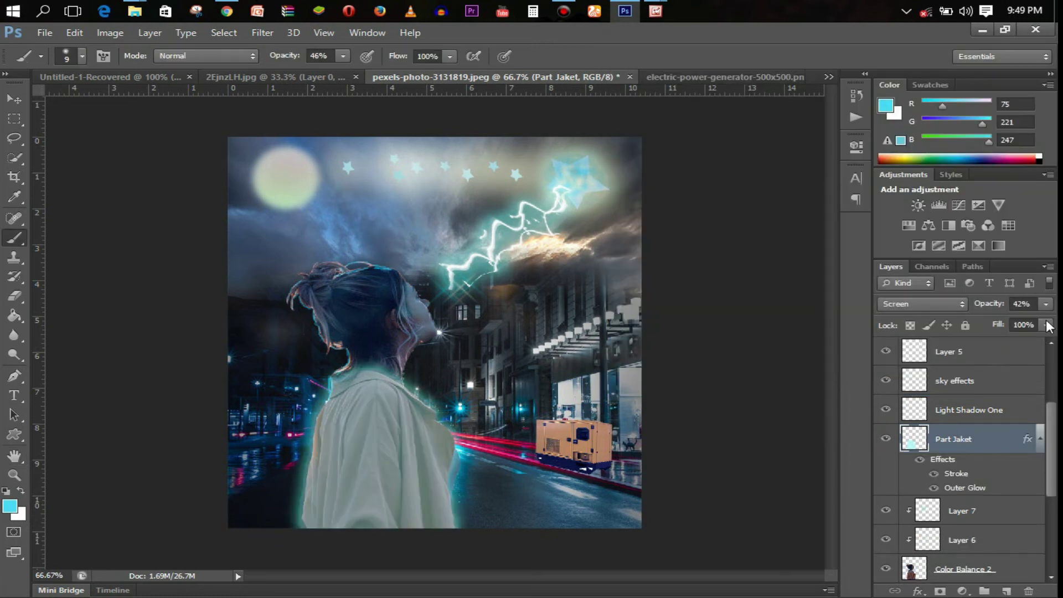
pyautogui.moveTo(1048, 325); pyautogui.dragTo(1020, 344)
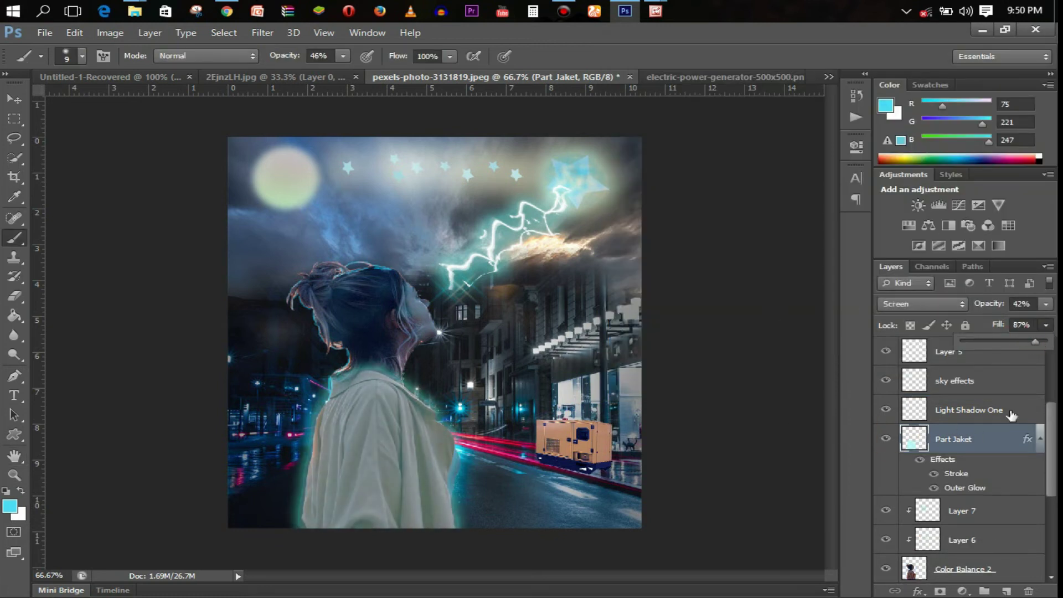
# Step: Paint cyan light lines down the jacket on a new layer set to Screen at 56% opacity
pyautogui.click(1006, 591)
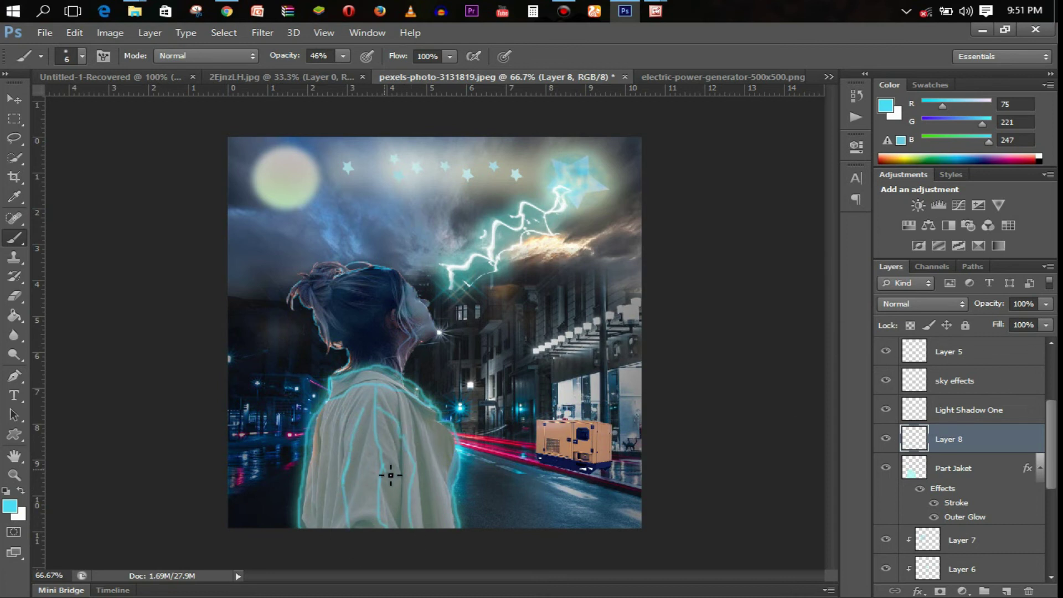
pyautogui.press(']')
pyautogui.moveTo(392, 508); pyautogui.dragTo(395, 521)
pyautogui.click(922, 303)
pyautogui.click(910, 128)
pyautogui.click(1046, 304)
pyautogui.moveTo(1005, 320); pyautogui.dragTo(1008, 320)
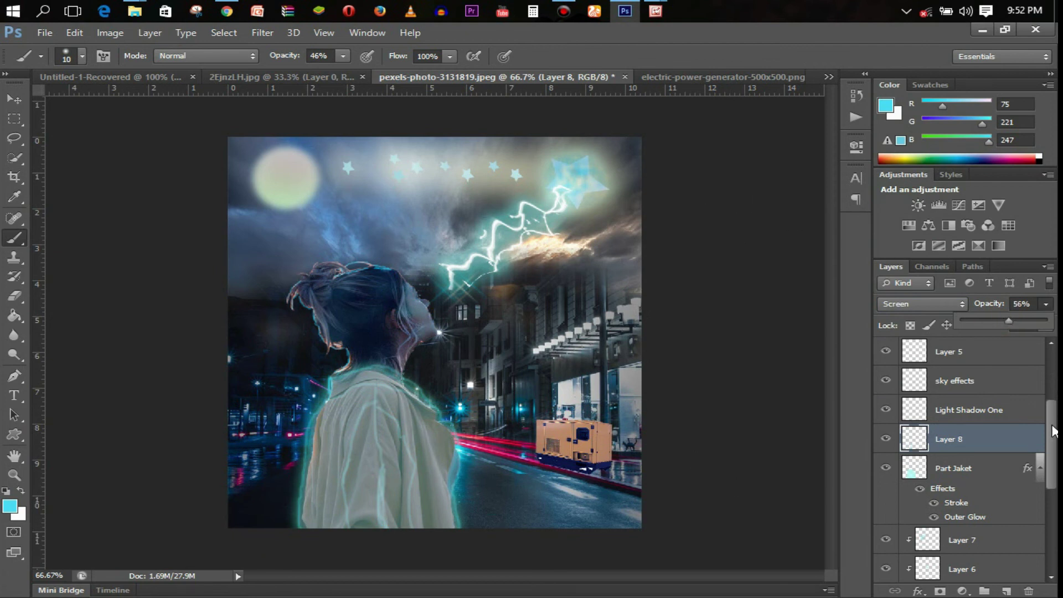
pyautogui.moveTo(1053, 431); pyautogui.dragTo(1054, 385)
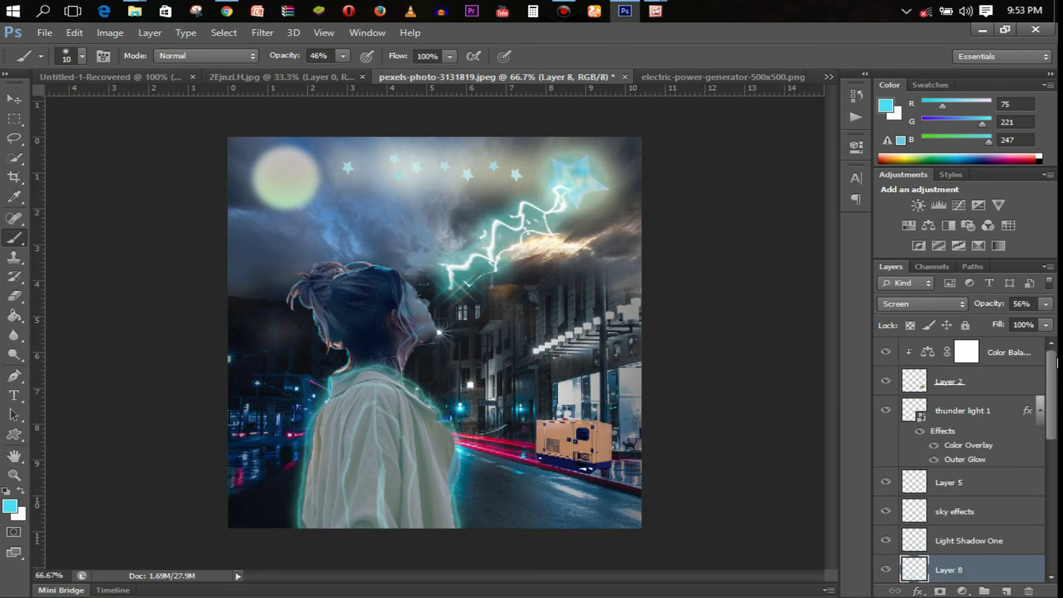
# Step: Switch the Light Shadow One layer to Hard Light blending
pyautogui.scroll(-2, 937, 375)
pyautogui.scroll(-2, 888, 487)
pyautogui.scroll(-2, 888, 487)
pyautogui.scroll(4, 887, 487)
pyautogui.click(963, 479)
pyautogui.click(950, 305)
pyautogui.click(897, 198)
pyautogui.click(950, 305)
pyautogui.click(897, 211)
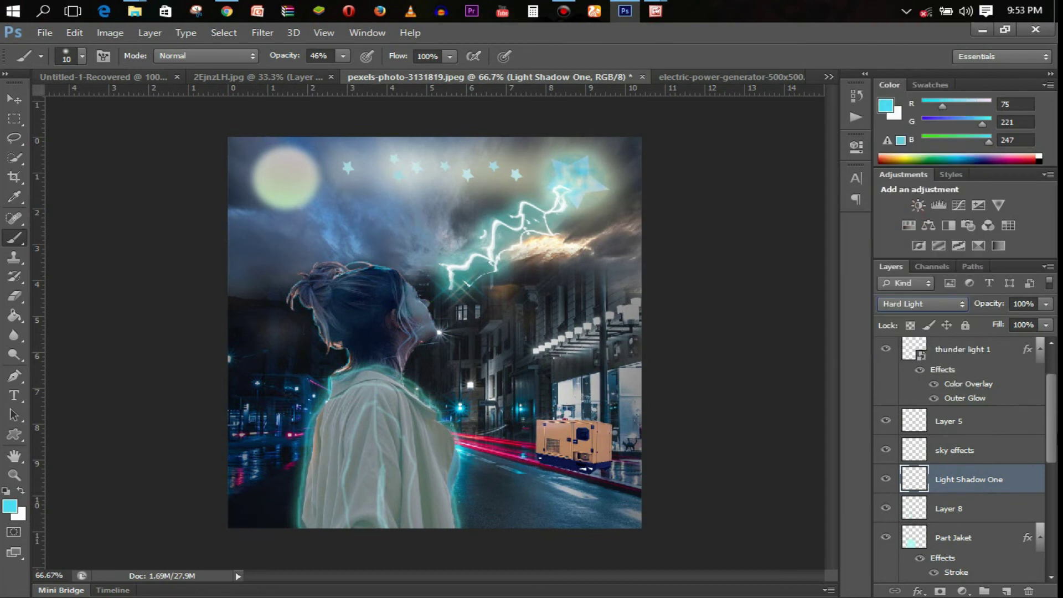
pyautogui.scroll(-3, 963, 443)
pyautogui.scroll(6, 964, 443)
pyautogui.doubleClick(947, 382)
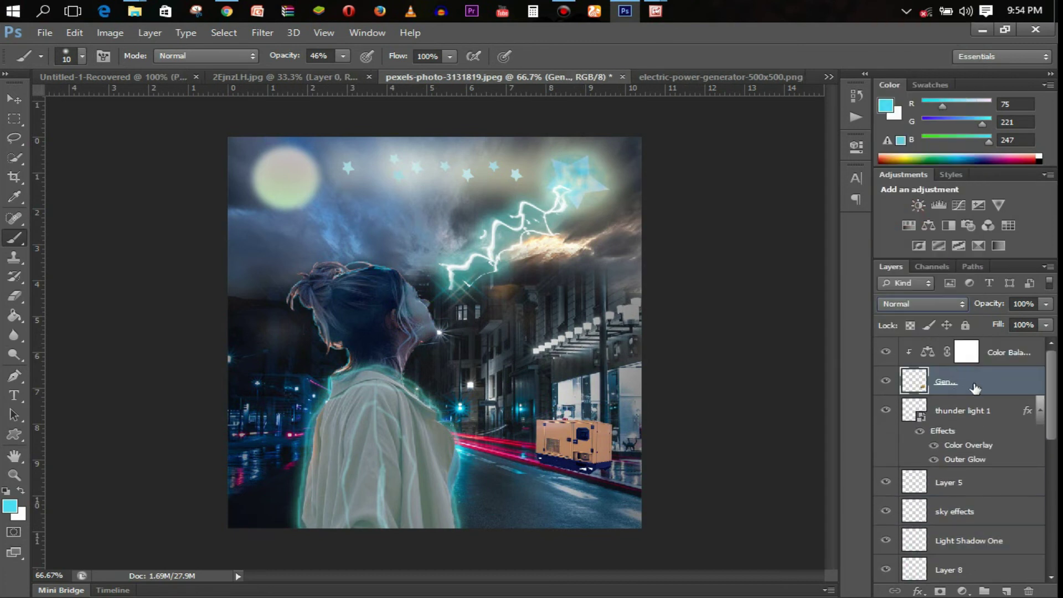
# Step: Paint a 250 px pale cyan glow over the generator on new Layer 9, Screen at 83%
pyautogui.click(966, 352)
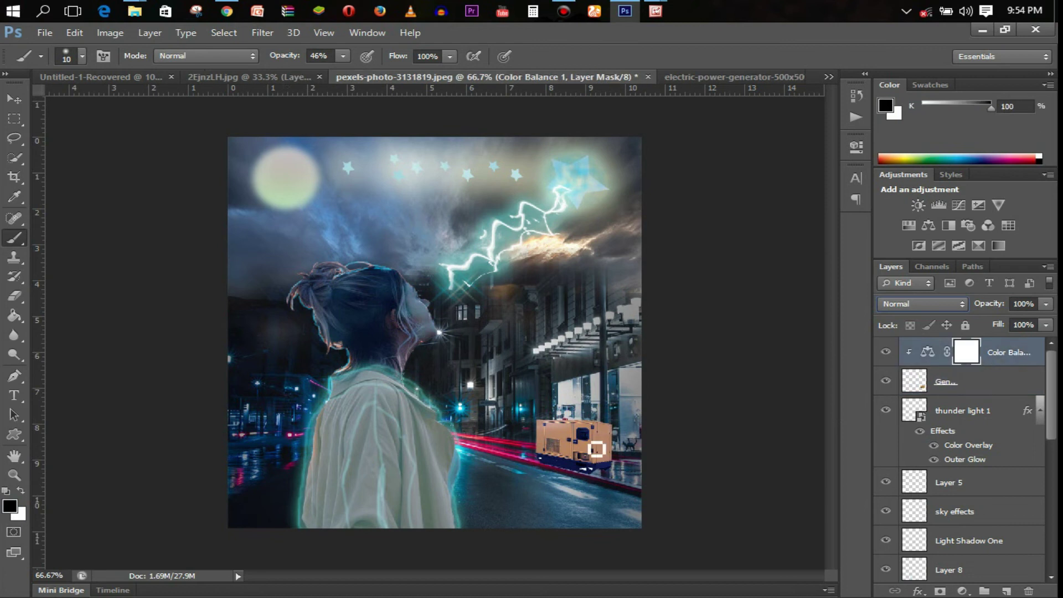
pyautogui.hotkey('ctrl', 'shift', 'alt', 'n')
pyautogui.press(']')
pyautogui.press(']')
pyautogui.press(']')
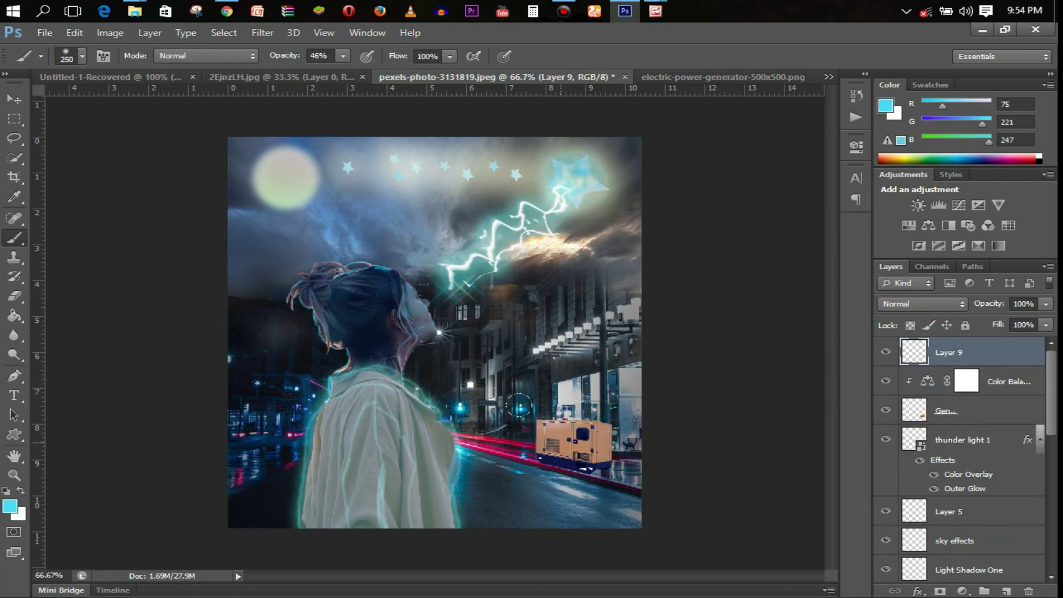
pyautogui.click(571, 439)
pyautogui.click(962, 304)
pyautogui.click(890, 126)
pyautogui.moveTo(1046, 304); pyautogui.dragTo(1041, 331)
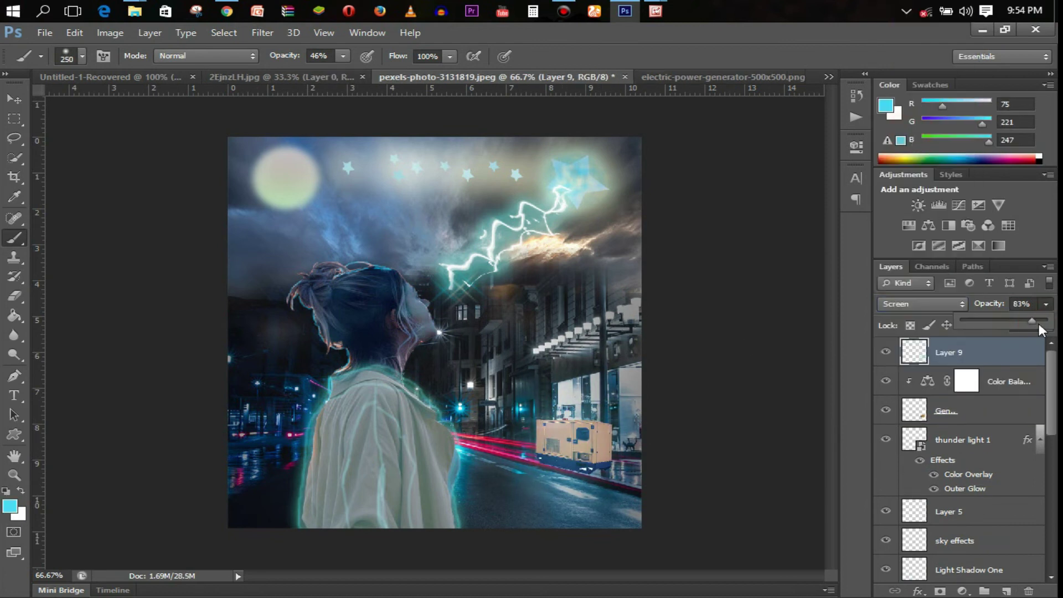
pyautogui.hotkey('ctrl', '+')
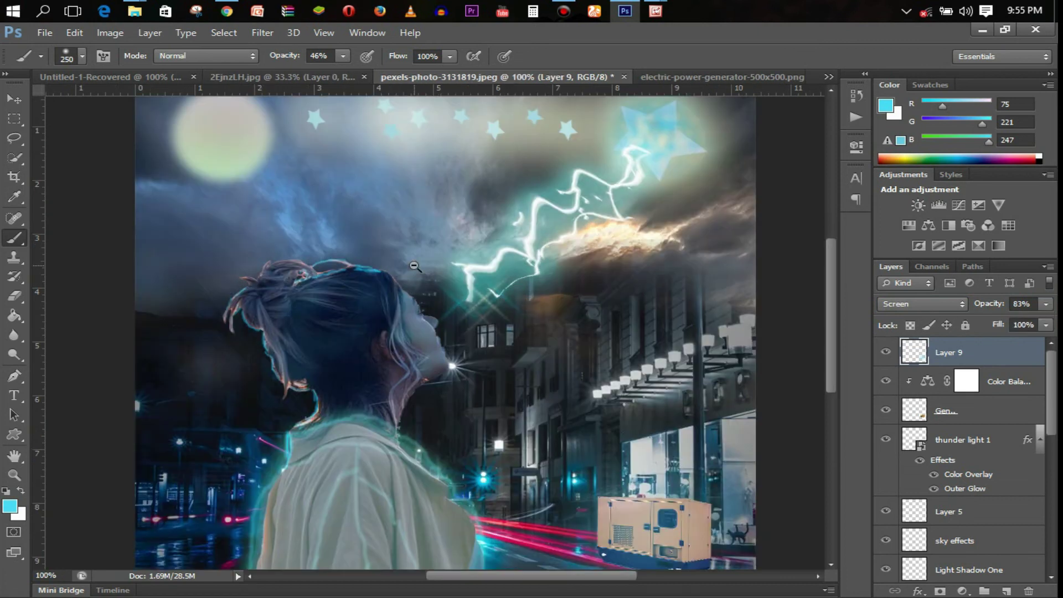
# Step: Give the Moon layer an Outer Glow with size 38 px
pyautogui.keyDown('ctrl'); pyautogui.keyDown('alt'); pyautogui.click(414, 266); pyautogui.keyUp('alt'); pyautogui.keyUp('ctrl')
pyautogui.scroll(-5, 964, 443)
pyautogui.click(968, 477)
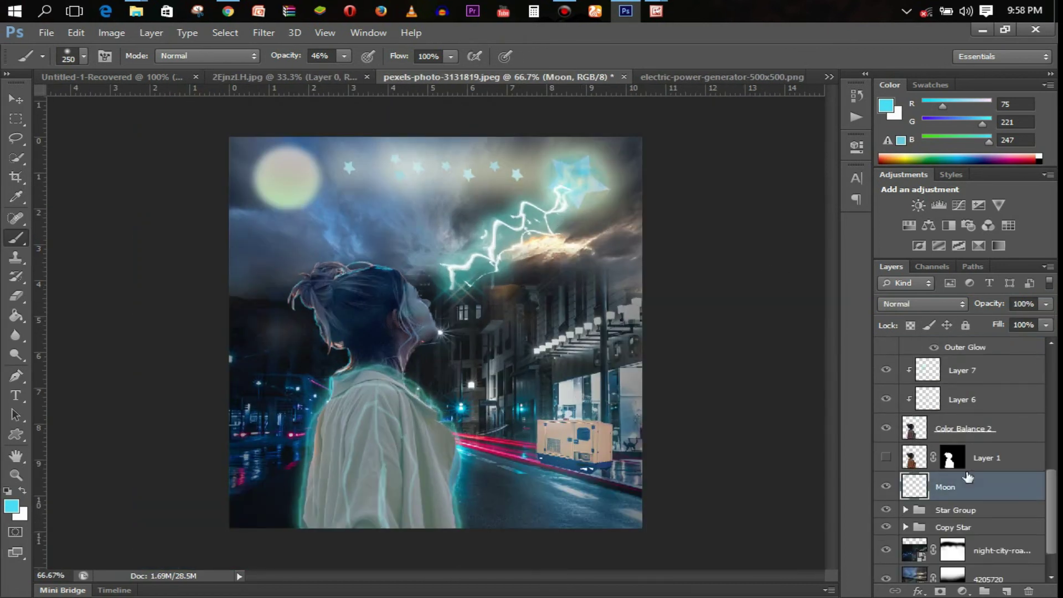
pyautogui.doubleClick(968, 477)
pyautogui.click(684, 275)
pyautogui.moveTo(838, 225); pyautogui.dragTo(853, 230)
pyautogui.moveTo(895, 115)
pyautogui.mouseDown()
pyautogui.moveTo(868, 115)
pyautogui.moveTo(861, 133)
pyautogui.mouseUp()
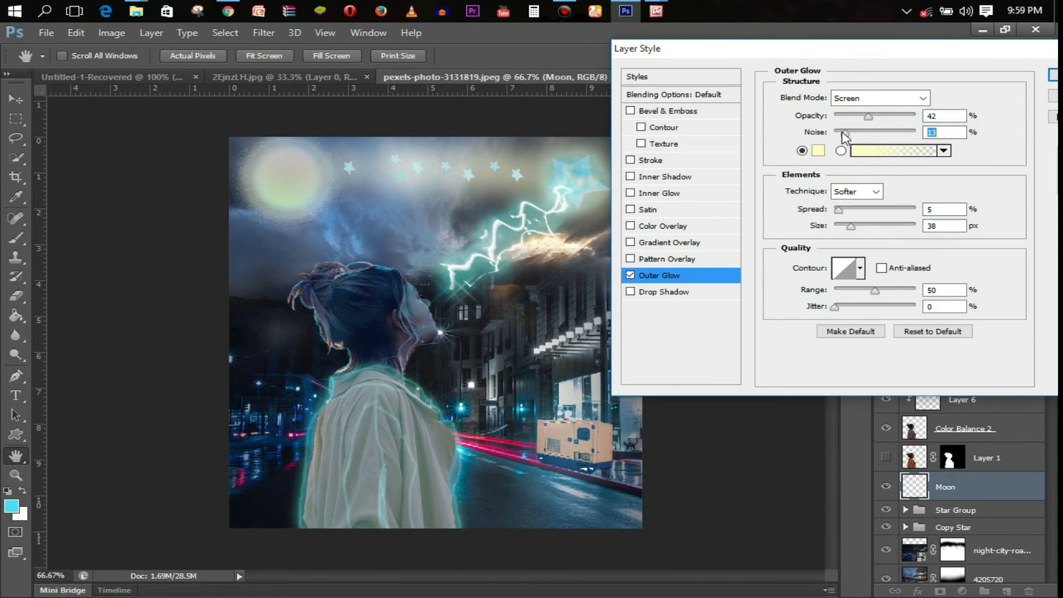
# Step: Set the moon's glow colour to light cyan with slightly lower opacity
pyautogui.click(817, 150)
pyautogui.click(732, 176)
pyautogui.click(705, 166)
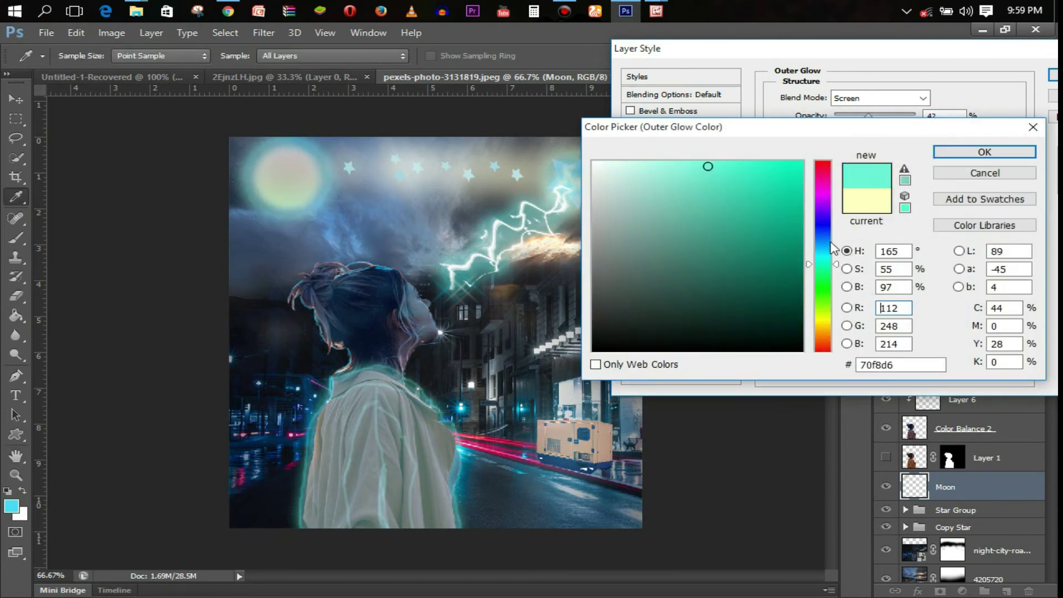
pyautogui.press('Return')
pyautogui.moveTo(874, 117); pyautogui.dragTo(869, 117)
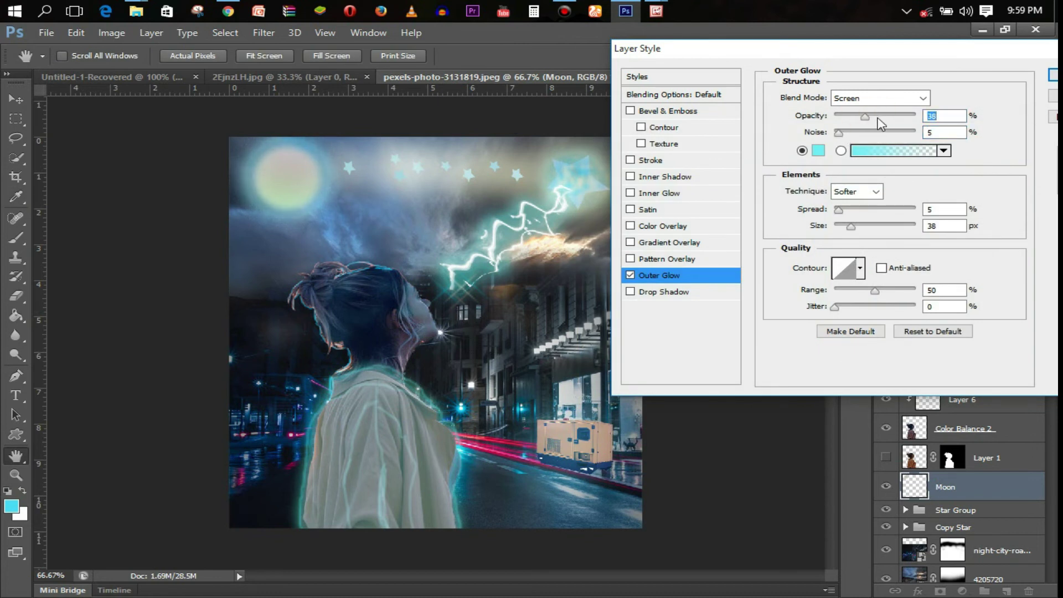
pyautogui.press('Return')
# Step: Scale the moon down slightly with Free Transform
pyautogui.hotkey('ctrl', 't')
pyautogui.moveTo(332, 219); pyautogui.dragTo(328, 211)
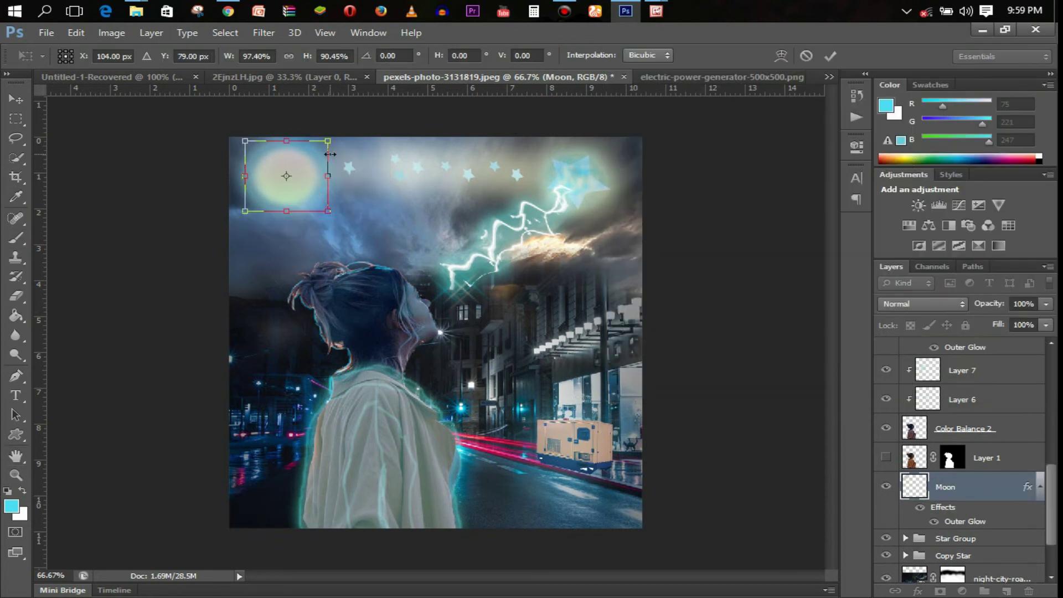
pyautogui.press('Return')
# Step: Add a Color Balance clipped to night-city, shifting midtones toward magenta and yellow
pyautogui.press('b')
pyautogui.moveTo(1052, 479); pyautogui.dragTo(1052, 501)
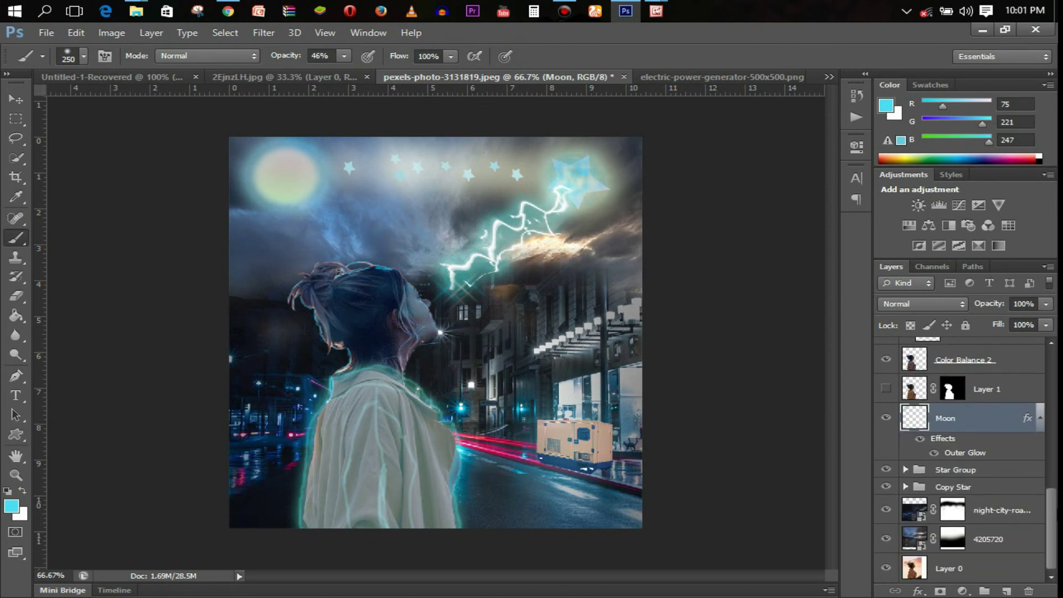
pyautogui.click(984, 509)
pyautogui.click(962, 591)
pyautogui.click(916, 427)
pyautogui.moveTo(689, 240); pyautogui.dragTo(658, 242)
pyautogui.hotkey('ctrl', 'alt', 'g')
pyautogui.moveTo(723, 268); pyautogui.dragTo(682, 270)
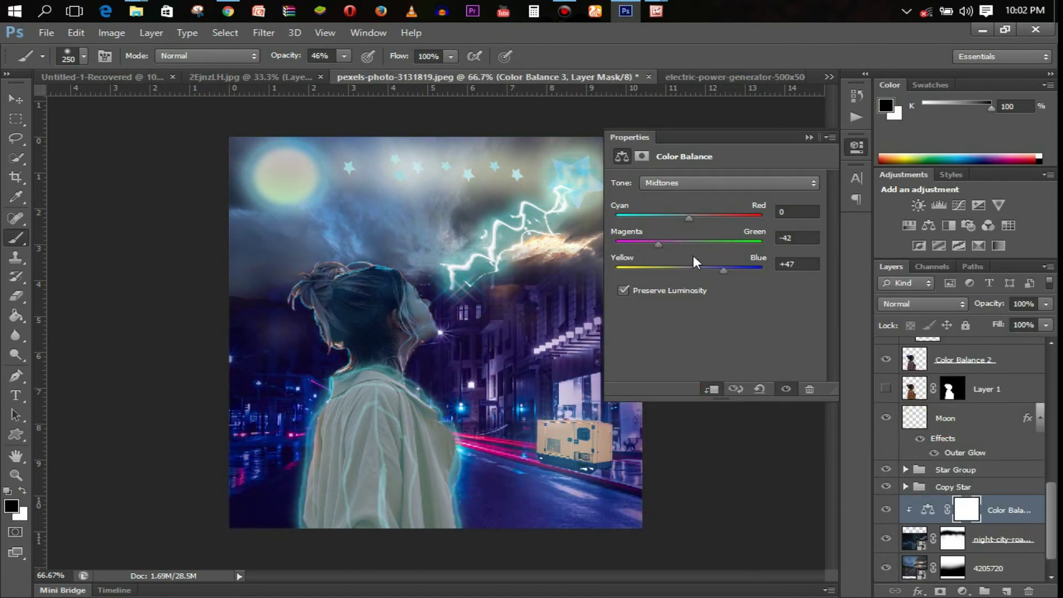
pyautogui.click(808, 136)
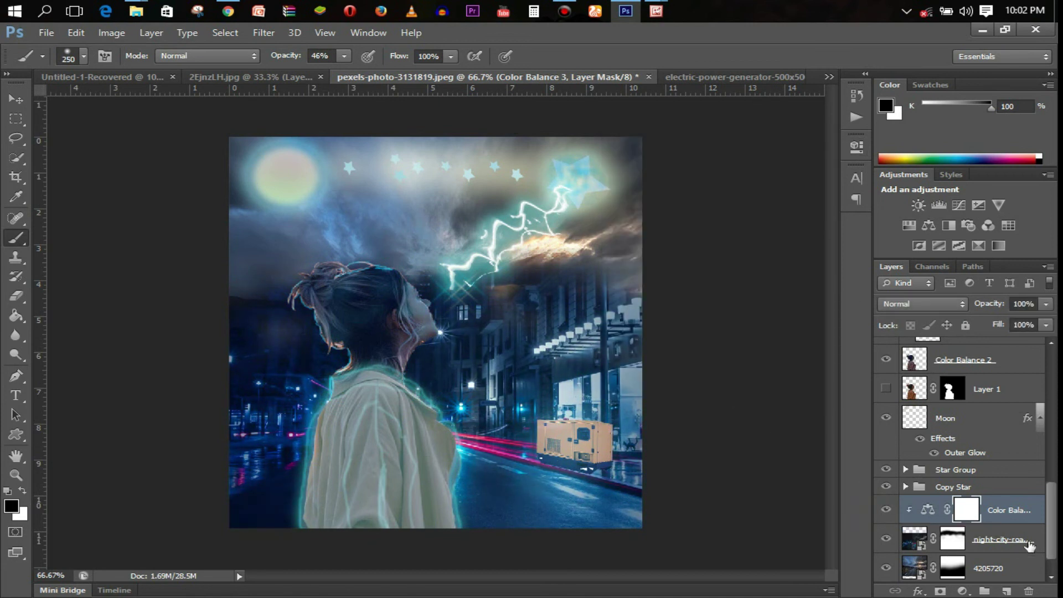
# Step: Add a second Color Balance adjustment clipped to the 4205720 layer
pyautogui.click(1019, 570)
pyautogui.click(962, 591)
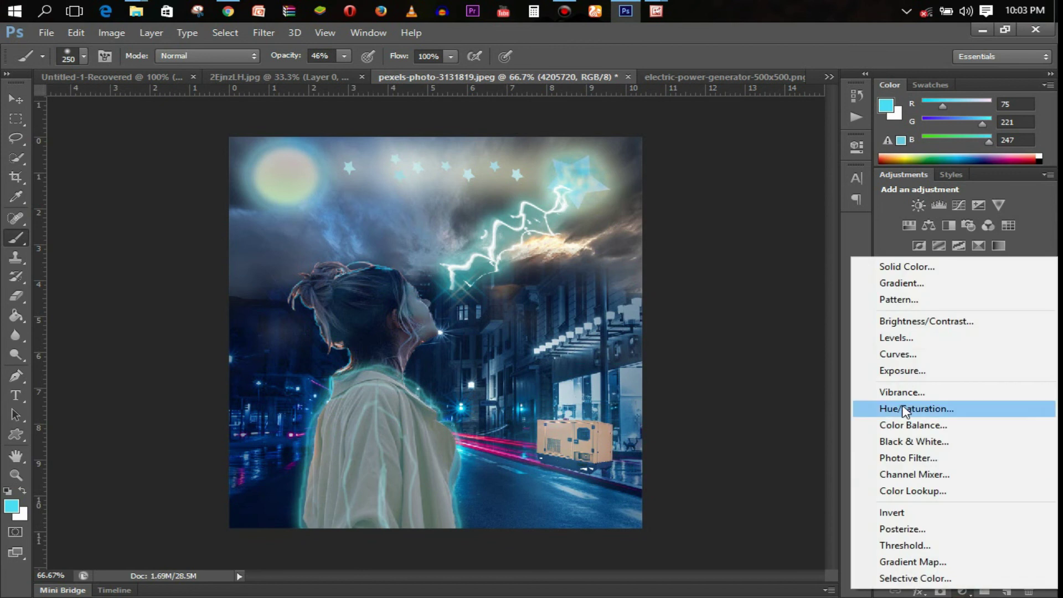
pyautogui.click(913, 425)
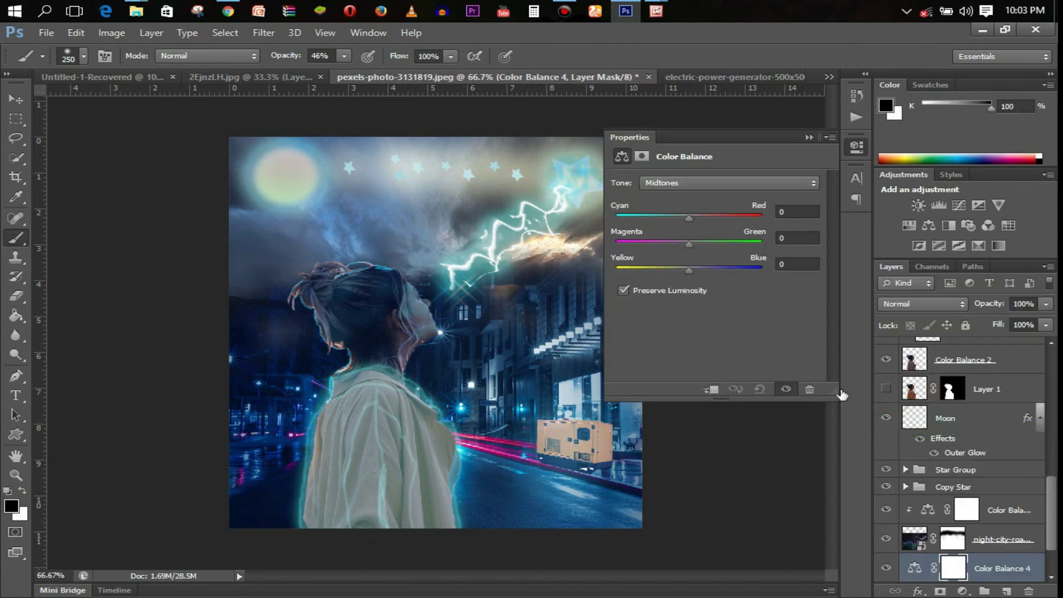
pyautogui.click(714, 391)
pyautogui.click(809, 137)
# Step: Toggle the Color Balance adjustments to compare, then select the night-city mask
pyautogui.scroll(-2, 889, 509)
pyautogui.click(886, 509)
pyautogui.click(887, 509)
pyautogui.click(886, 452)
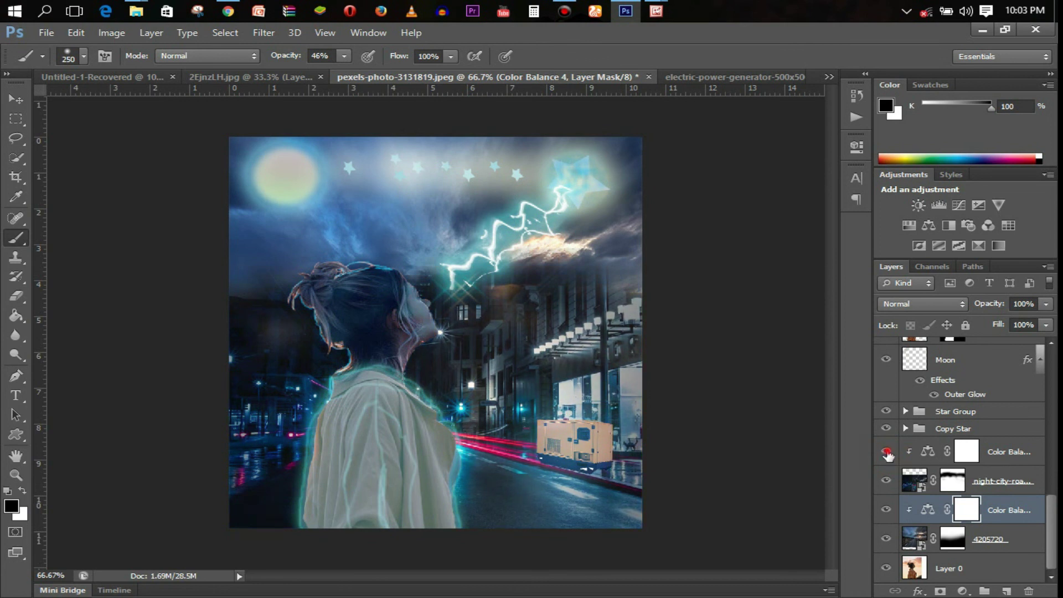
pyautogui.click(952, 480)
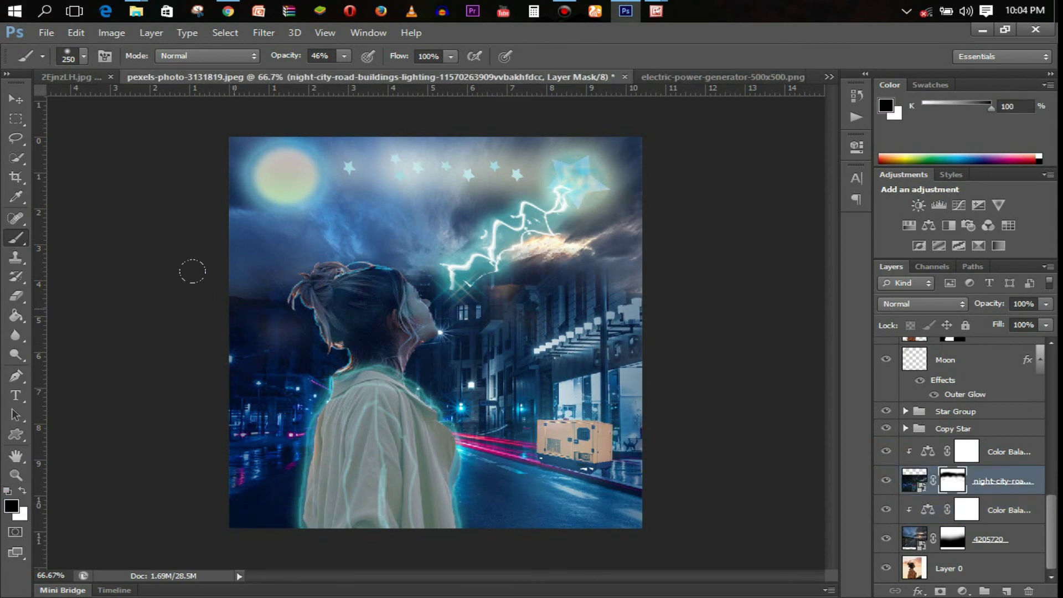
pyautogui.press('x')
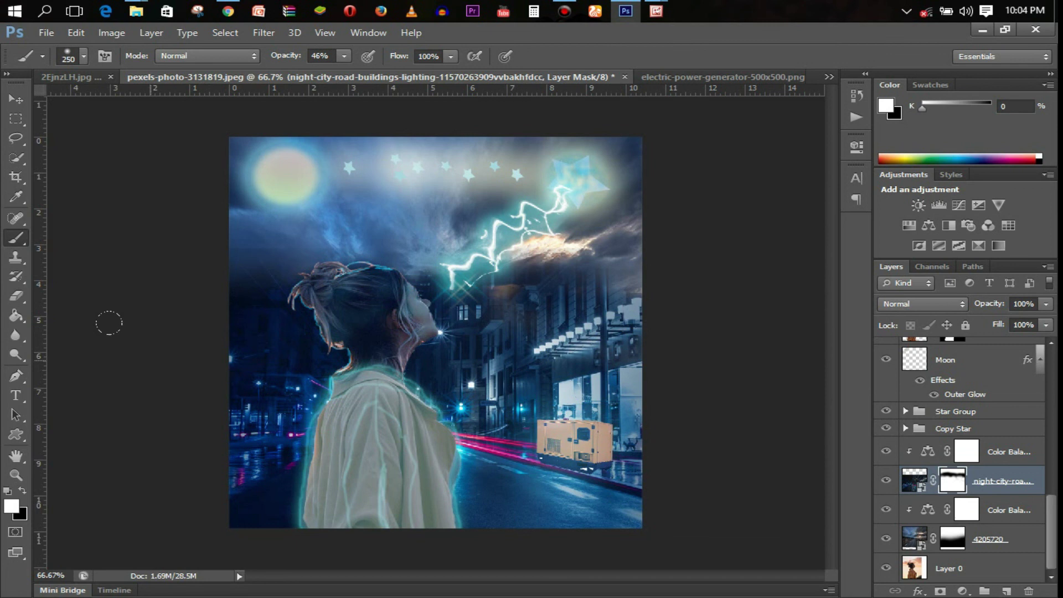
pyautogui.press('x')
pyautogui.moveTo(258, 241); pyautogui.dragTo(244, 227)
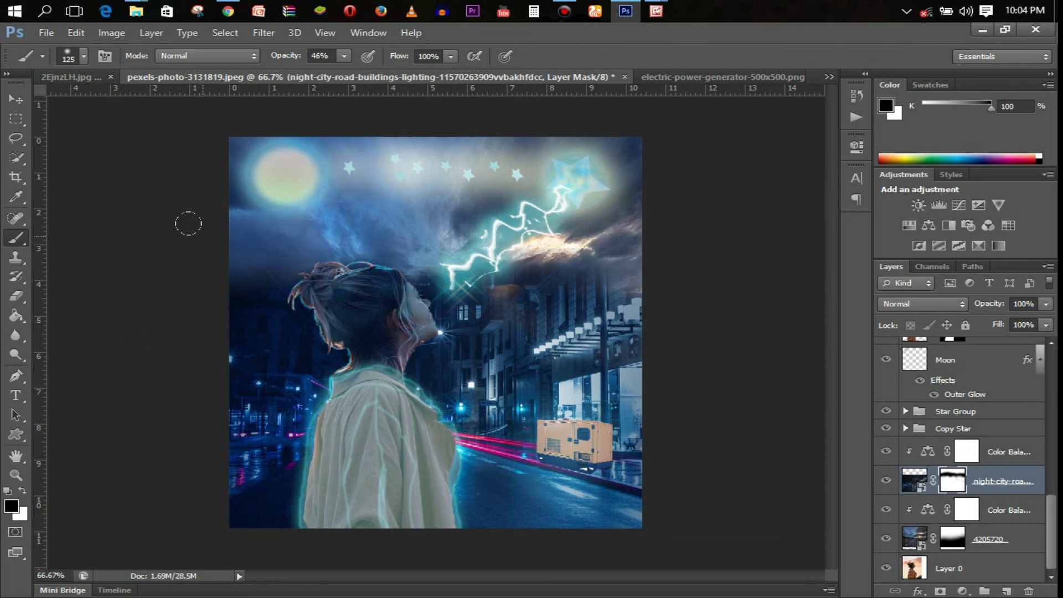